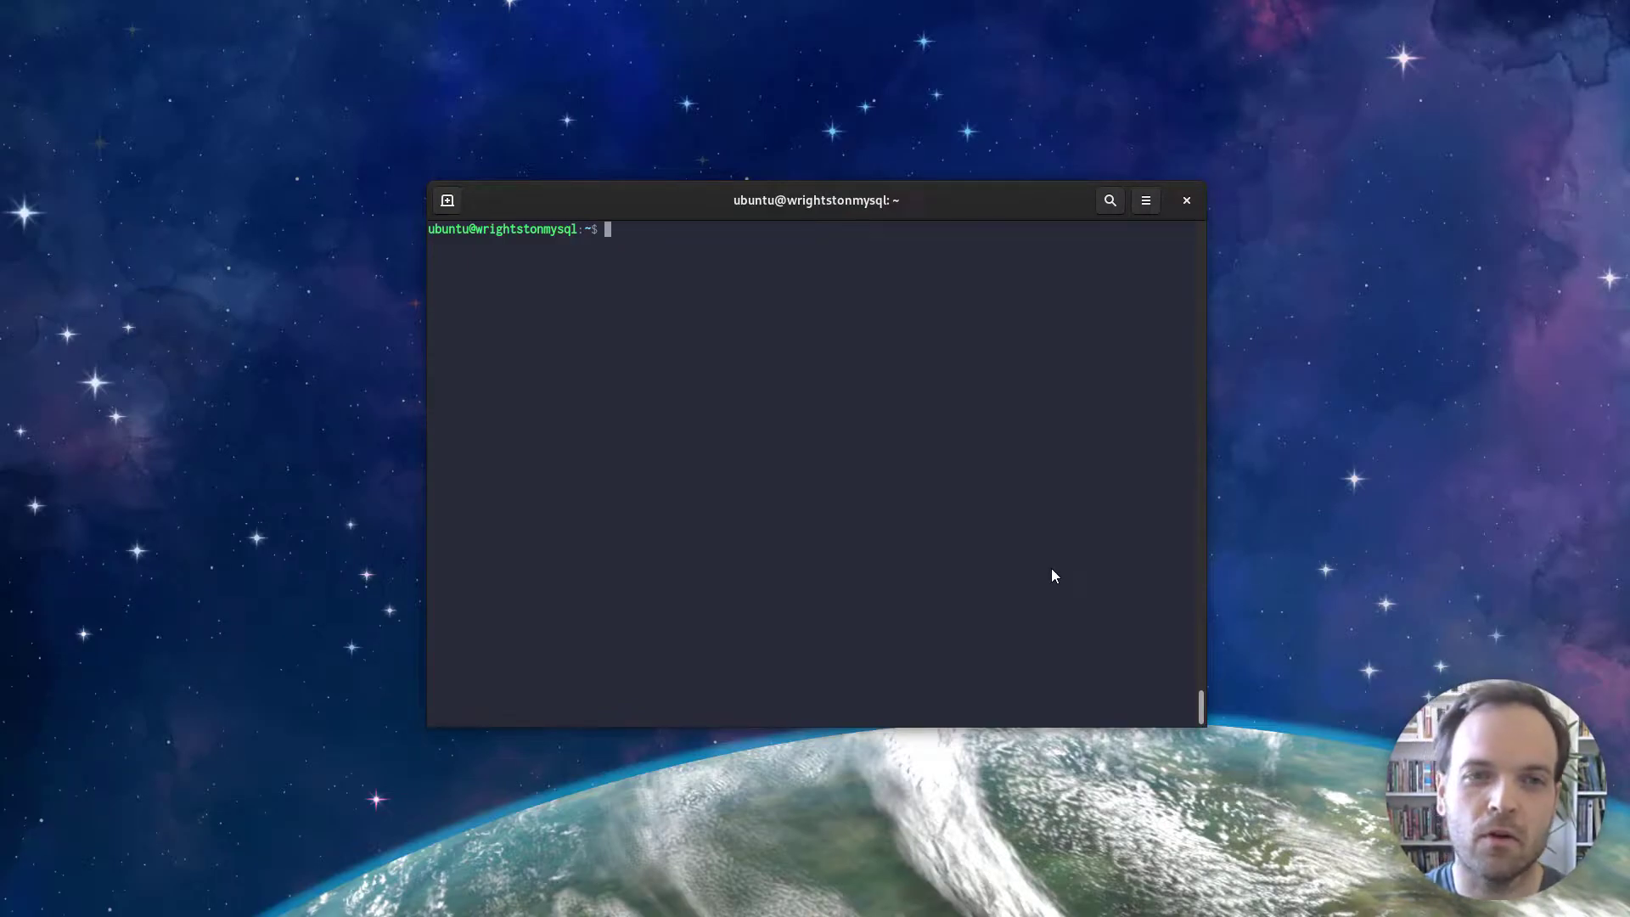
Step: Change to the /etc/netdata directory and create an empty health.d/cpu_usage.conf file with sudo touch
type("cd /etc/netdata")
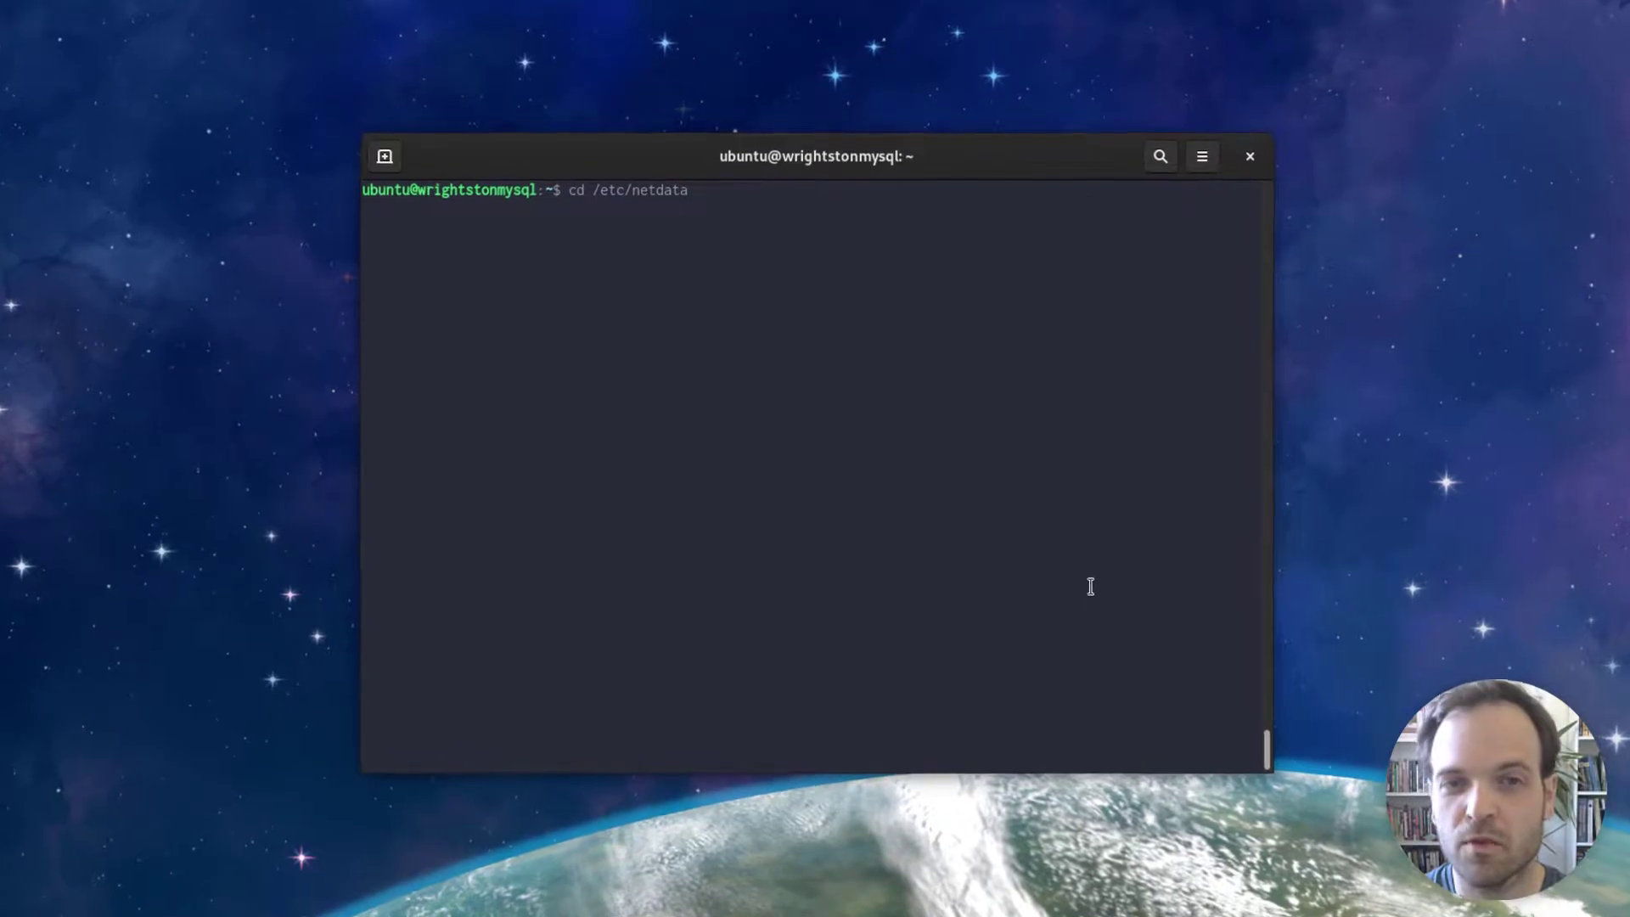
key("Return")
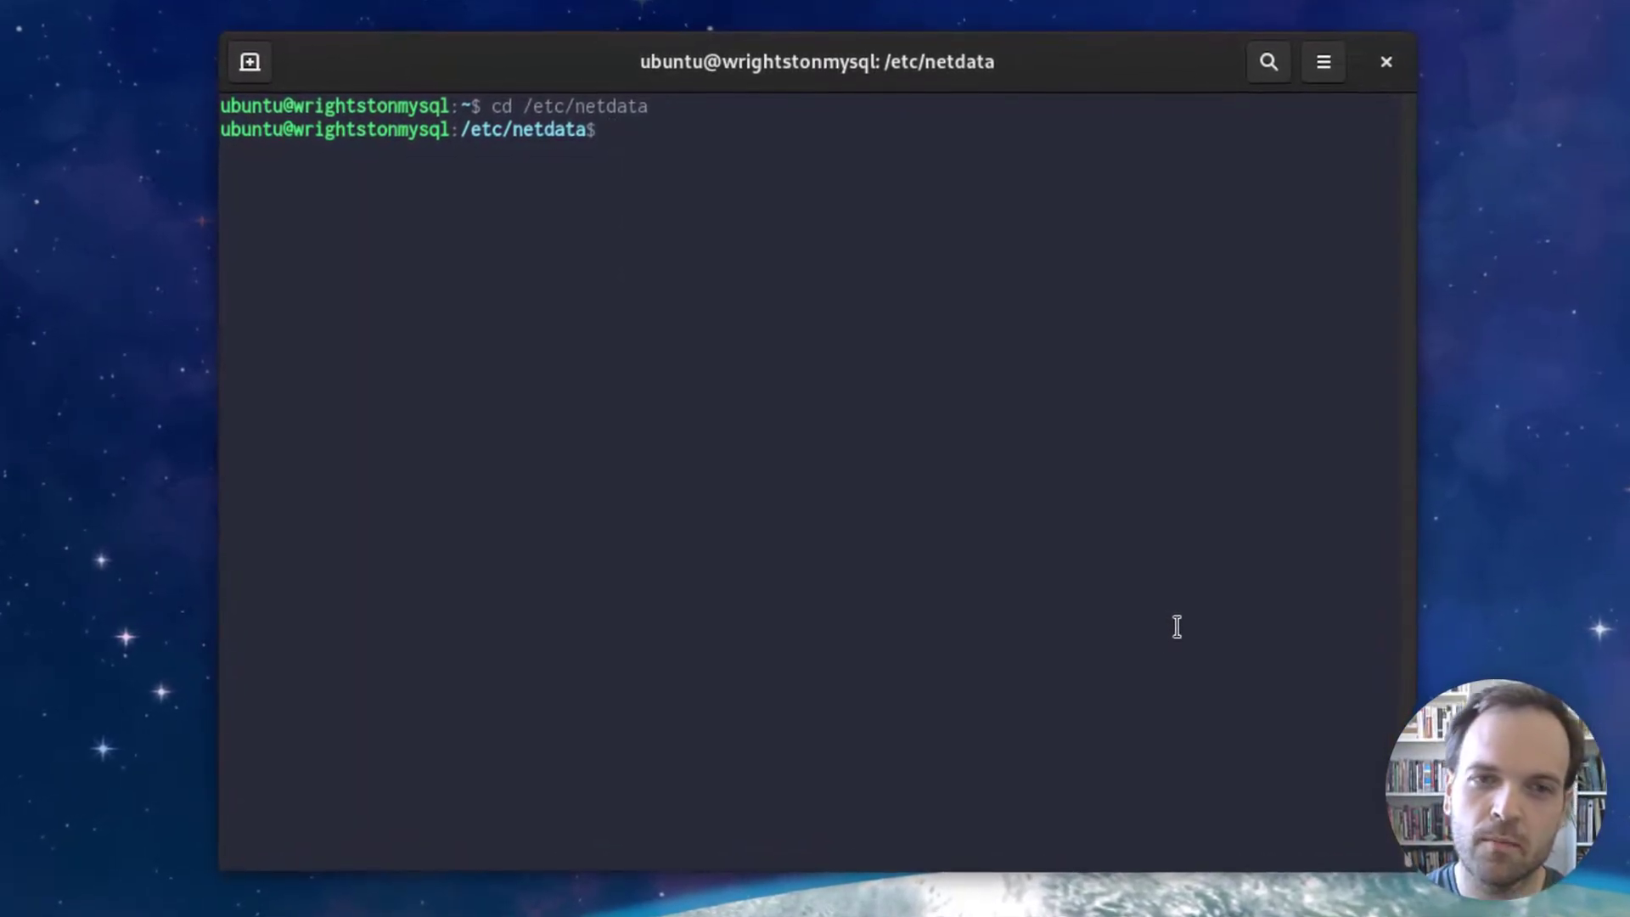
type("sudo touch ")
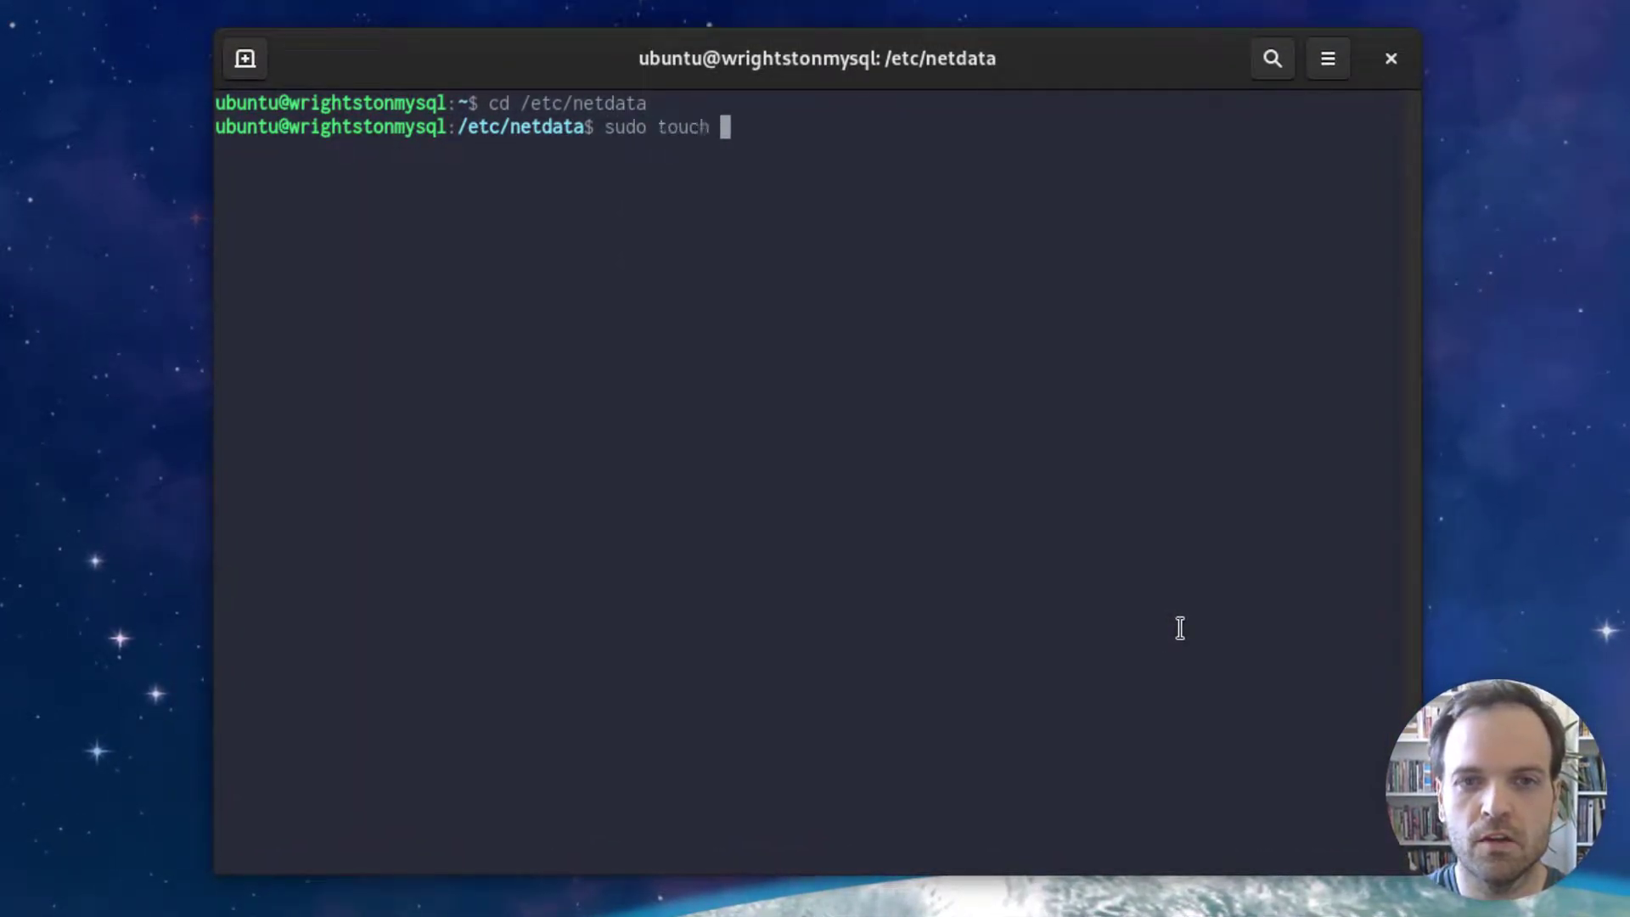
type("health.d/")
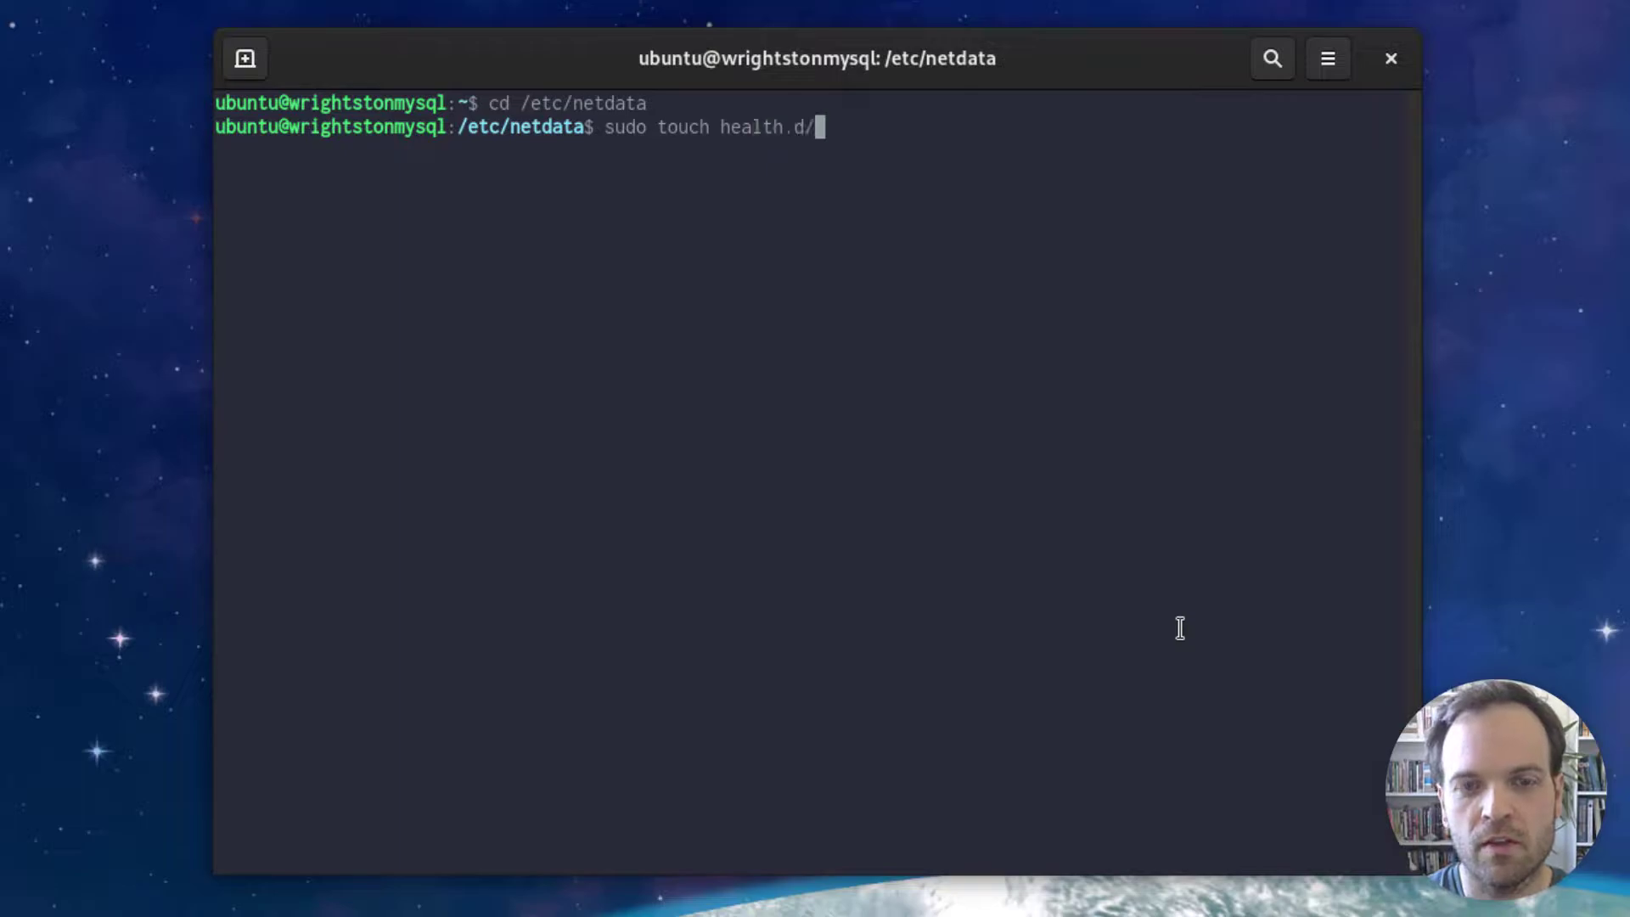
type("cpu_usage.conf")
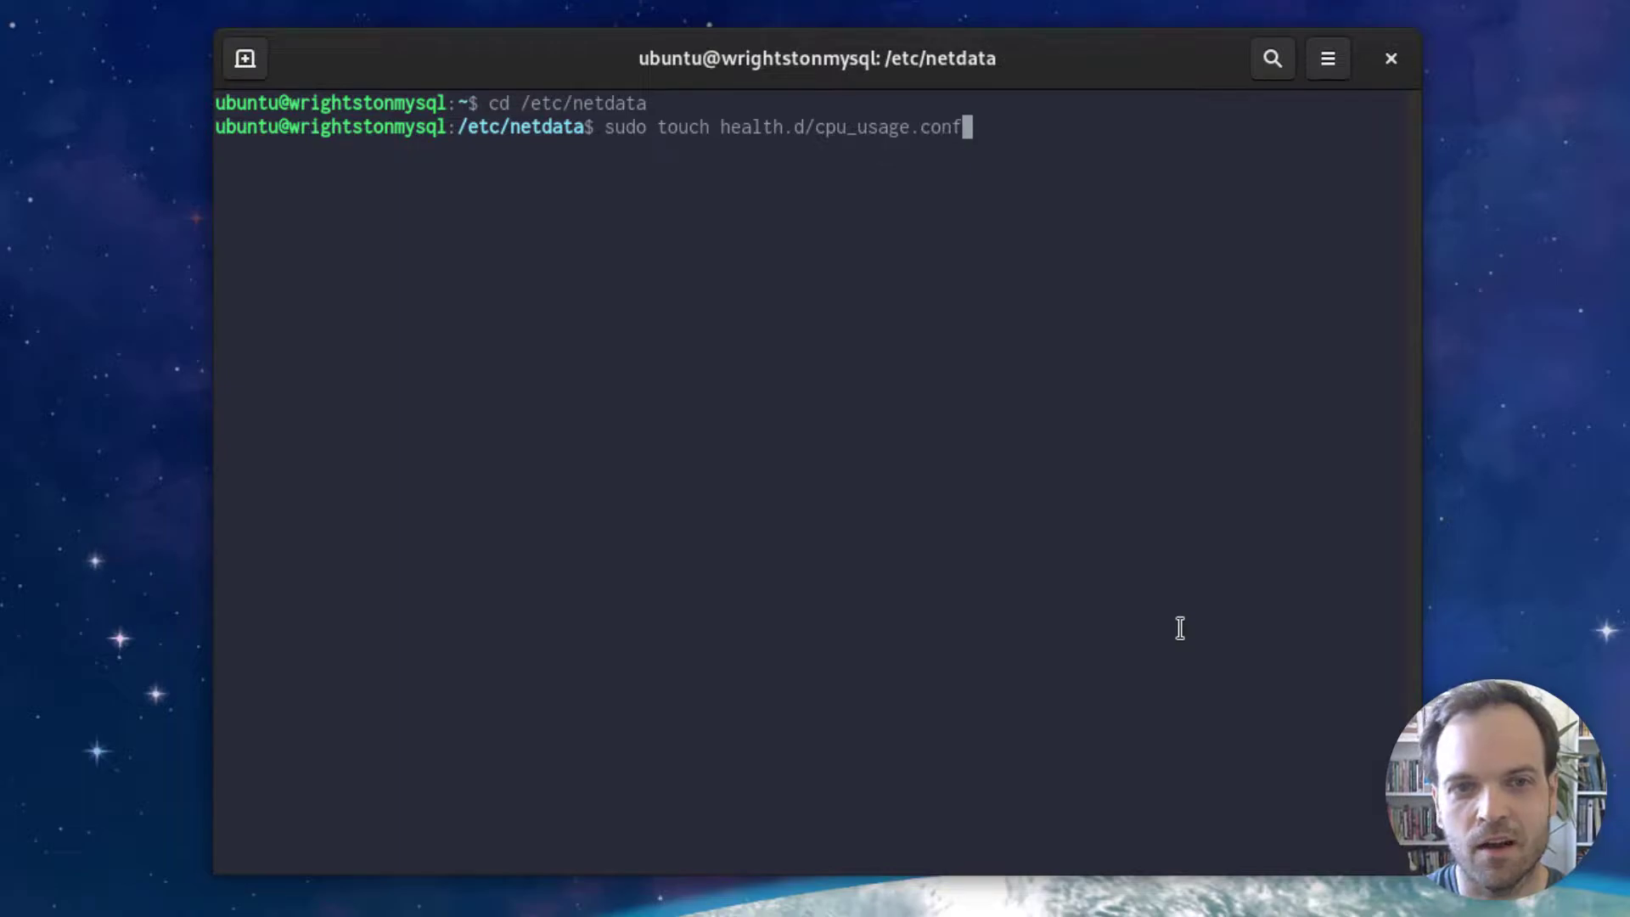
key("Return")
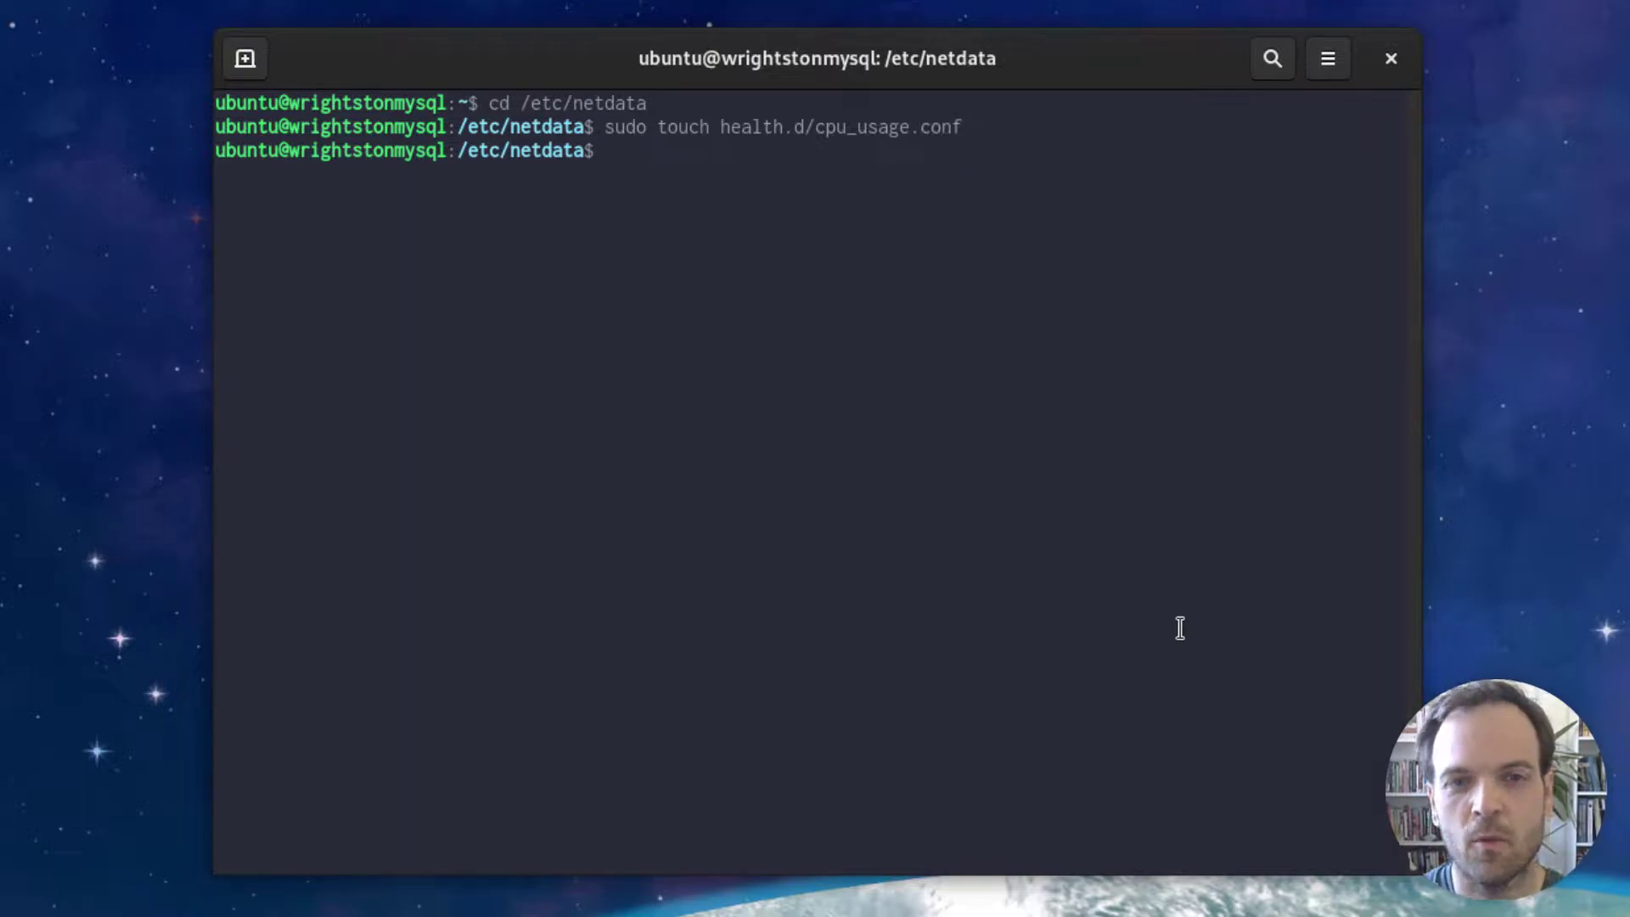
Step: Open health.d/cpu_usage.conf for editing with sudo ./edit-config
type("sudo ./edit-config ")
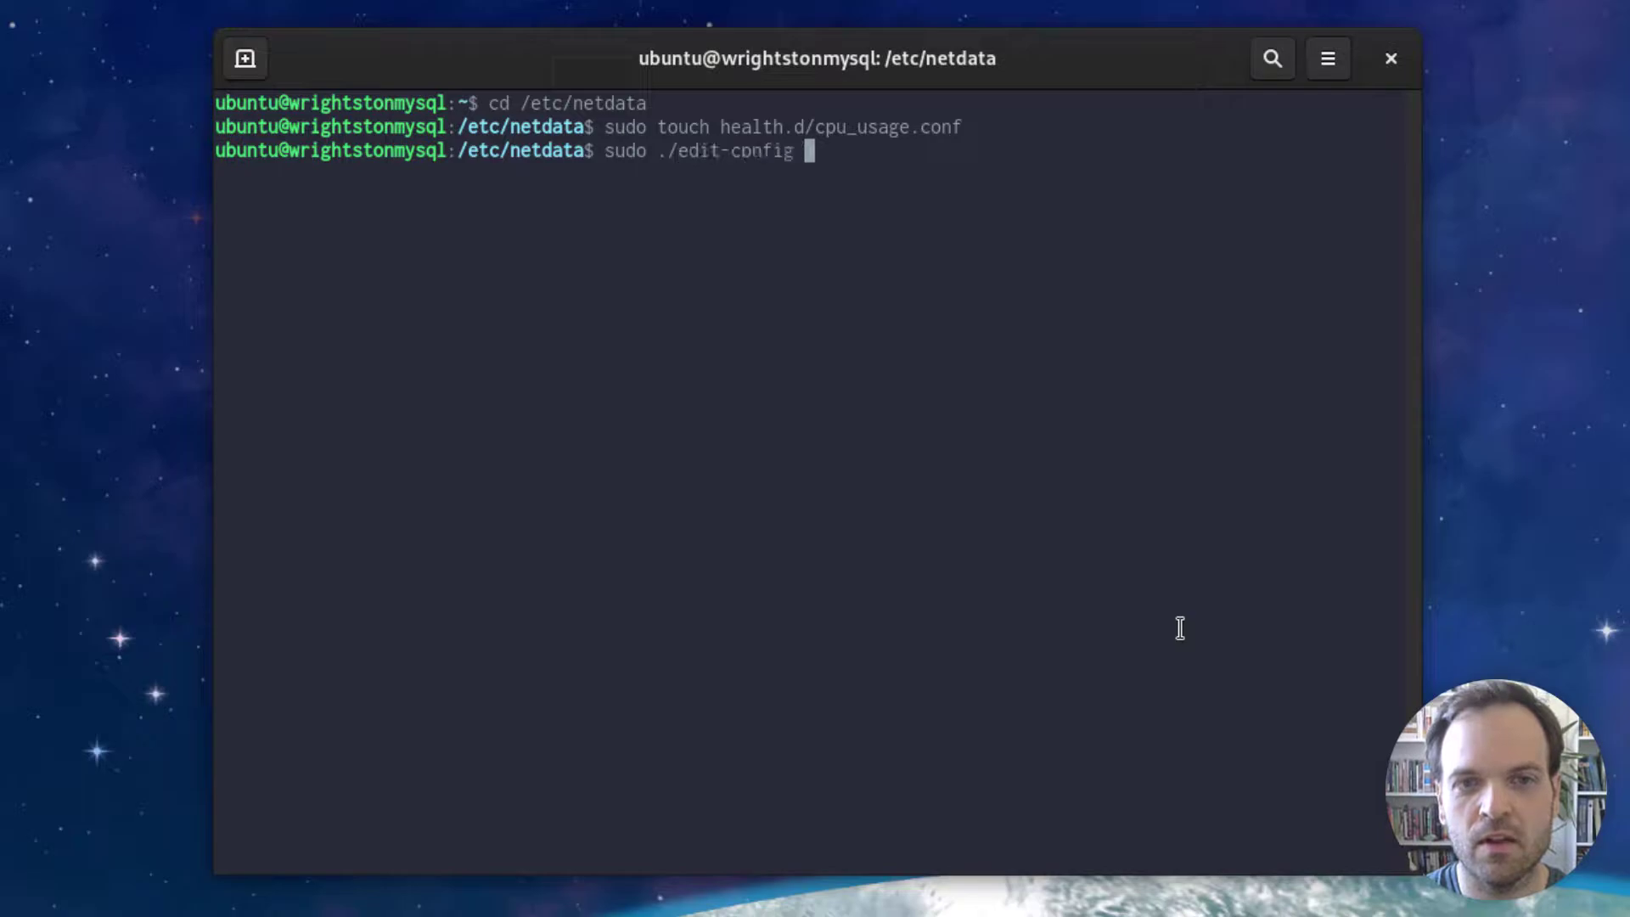
type("health.d/cpu_usage.conf")
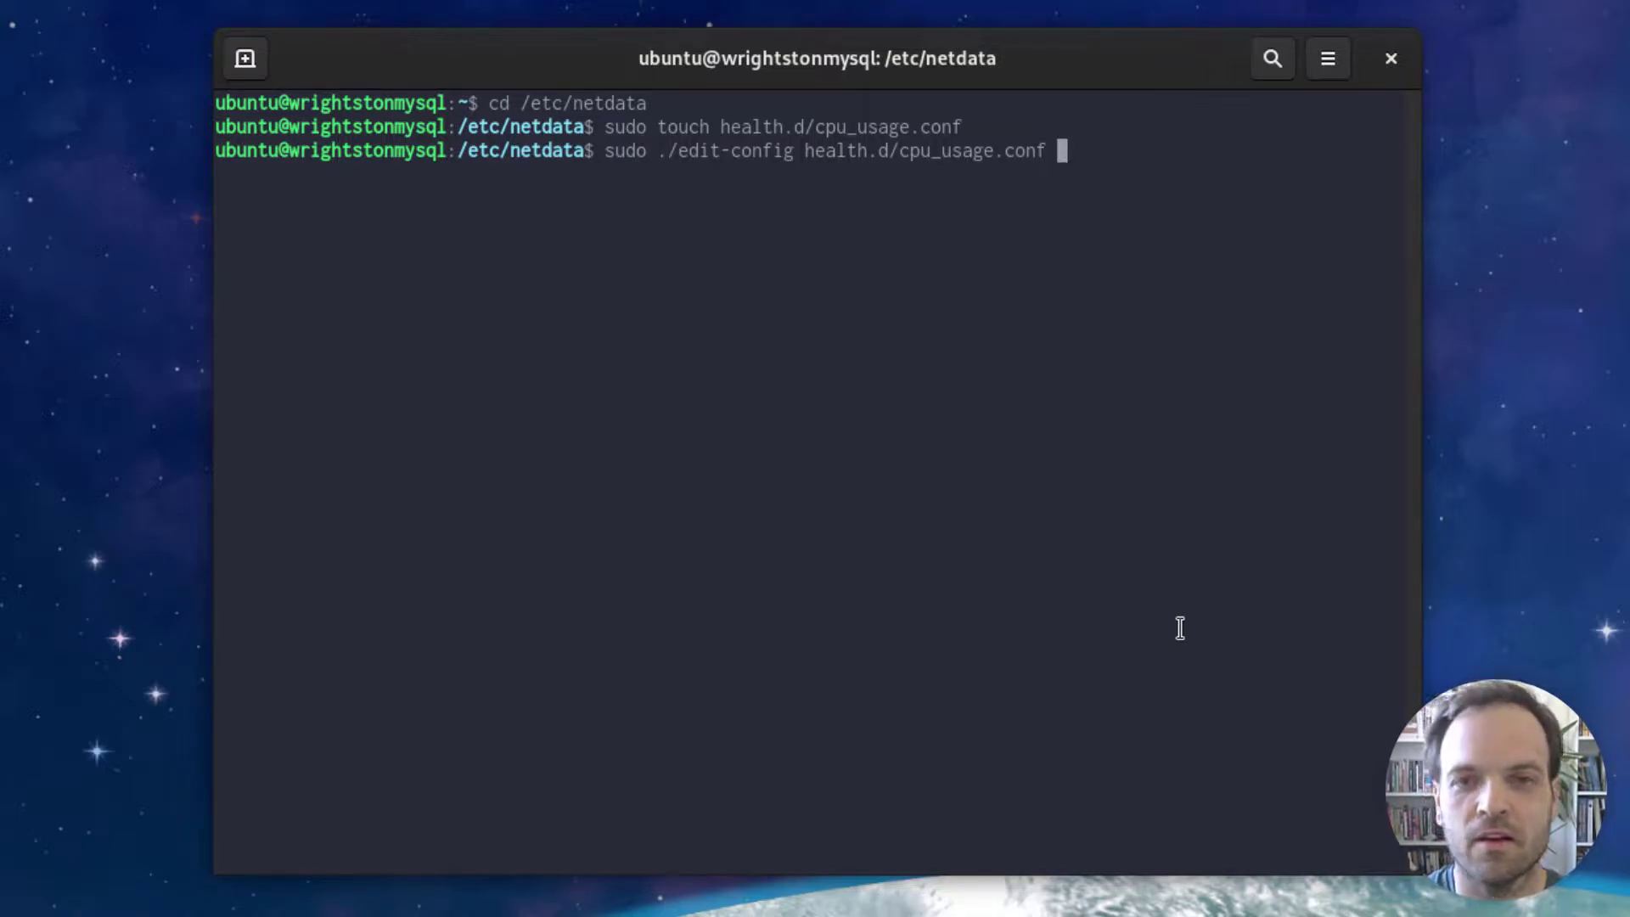
key("Return")
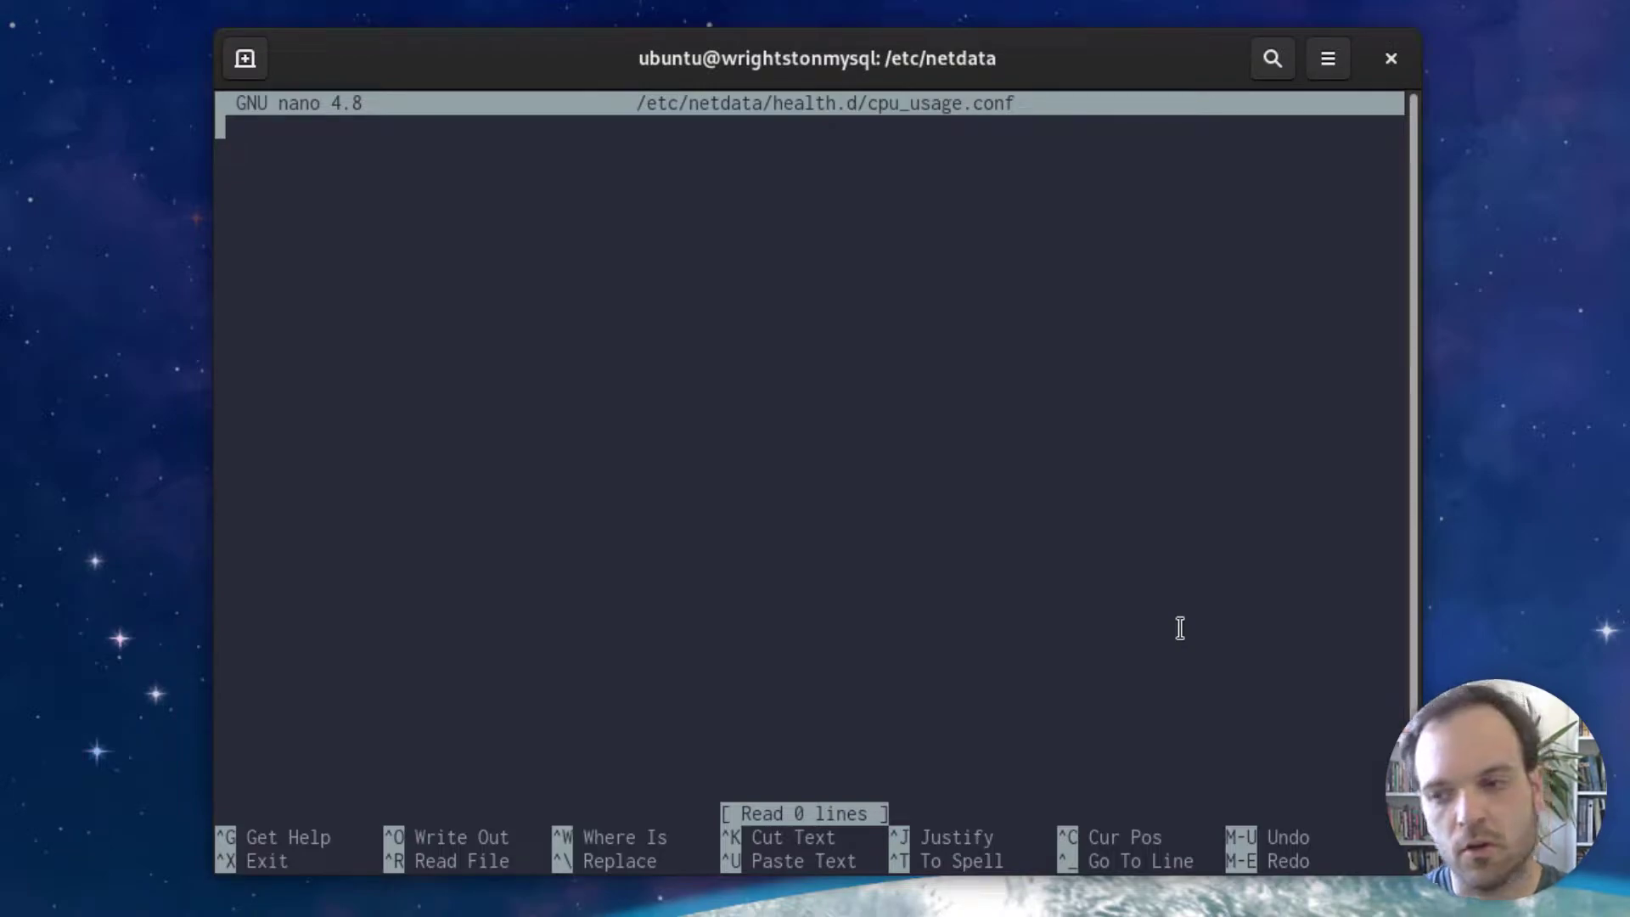
Step: Begin the alarm definition with the lines "alarm: cpu_usage" and "on: system.cpu"
type("al")
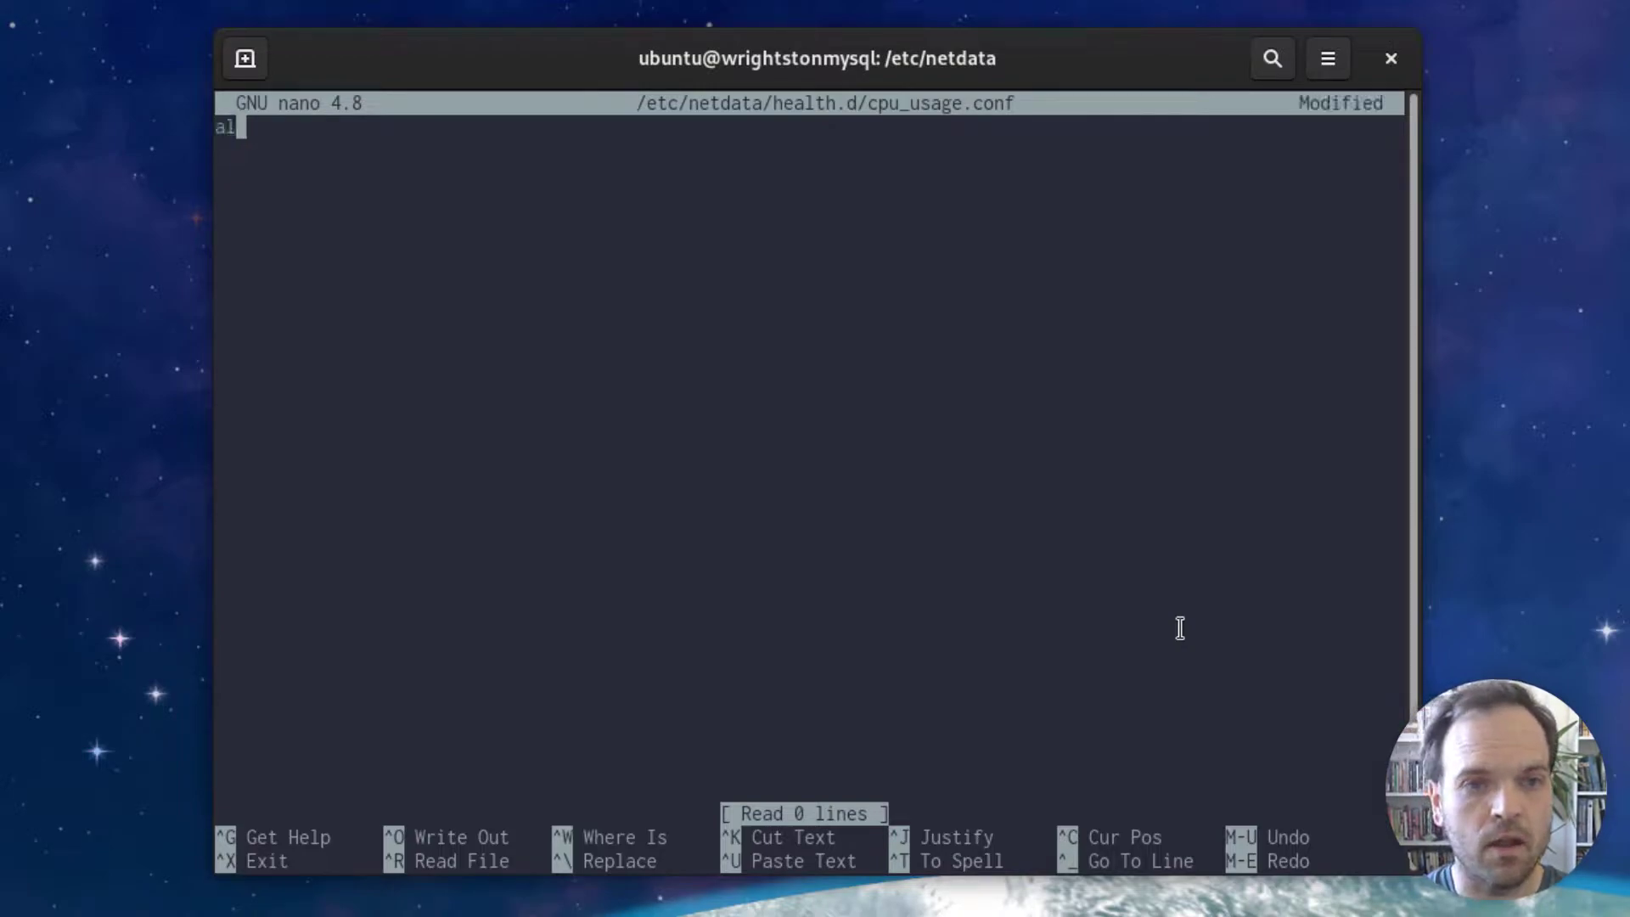
type("arm: cpu_usage")
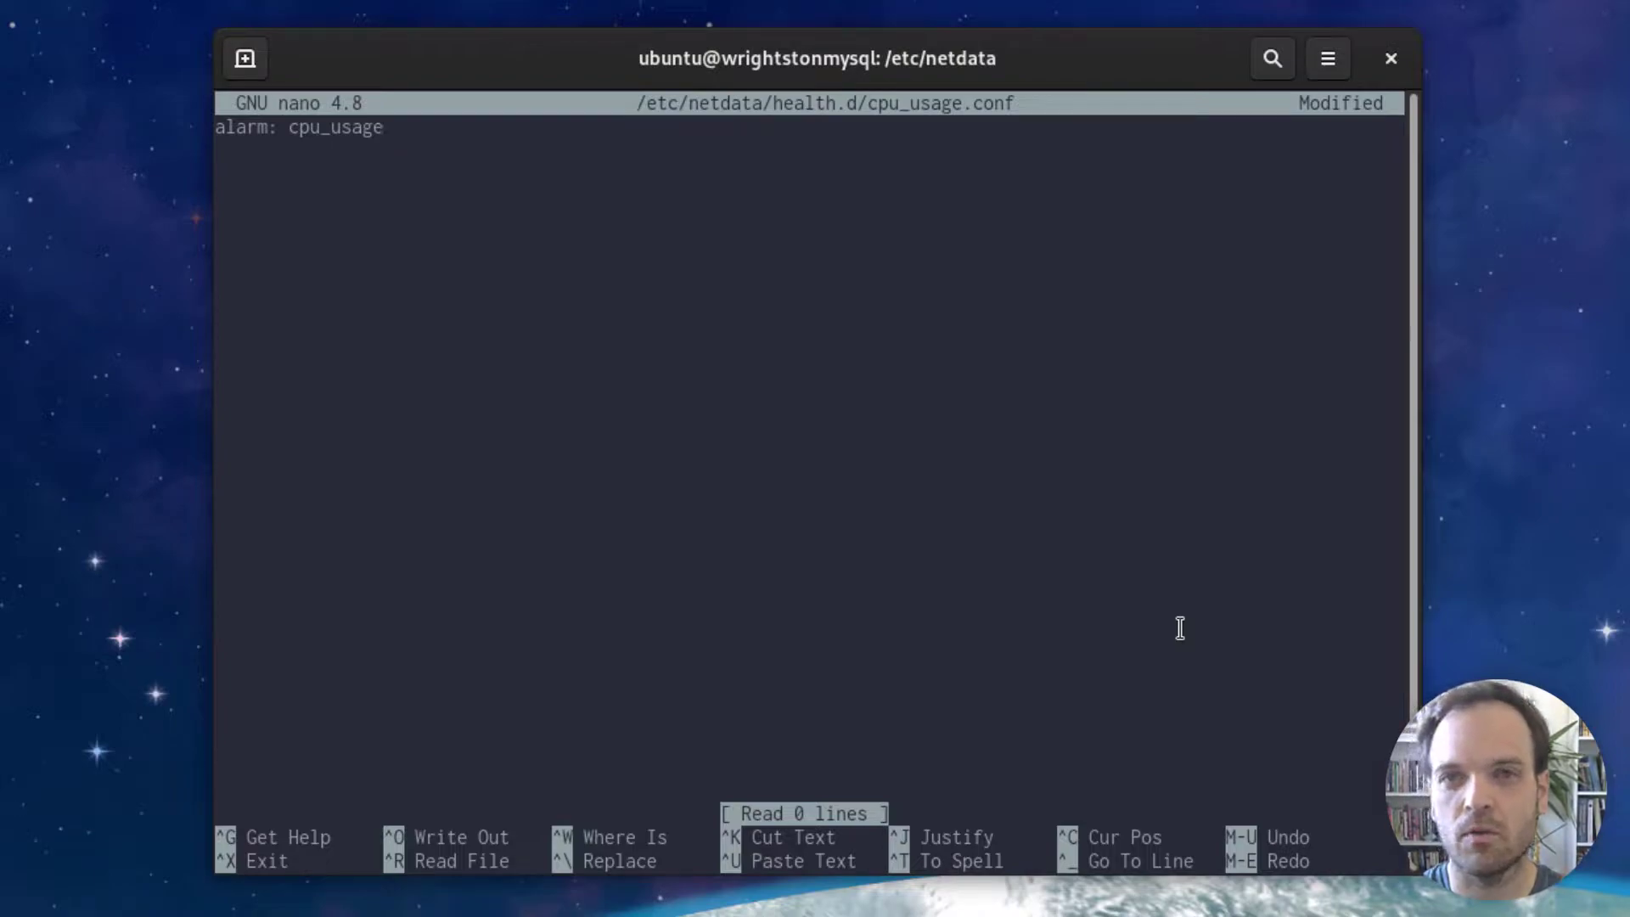
key("Return")
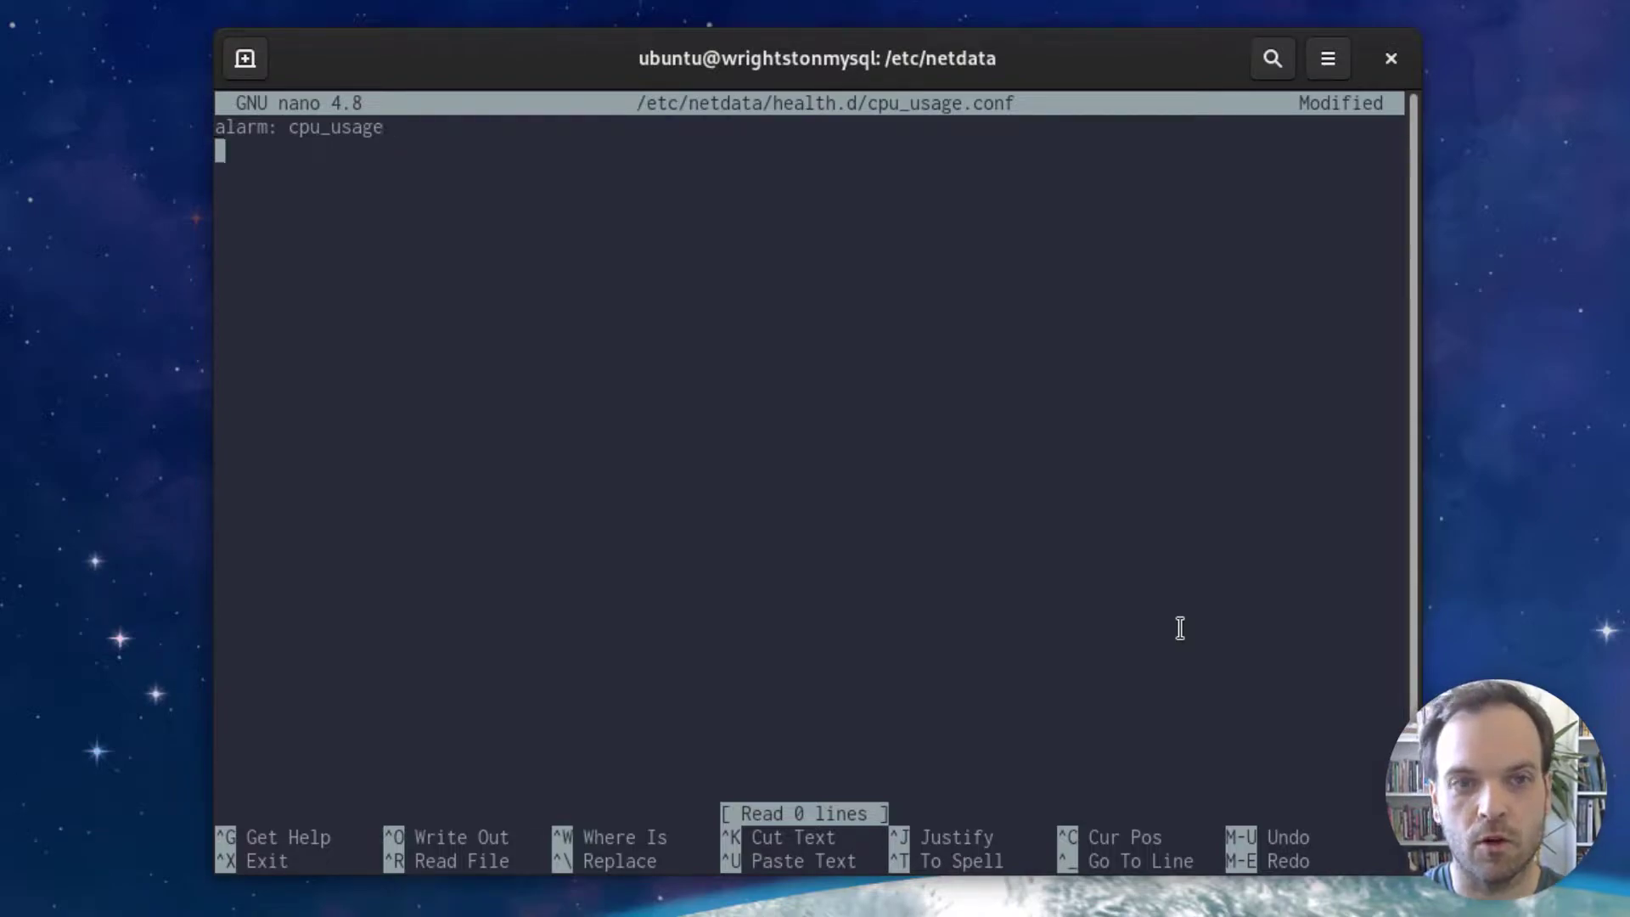
type("on: ")
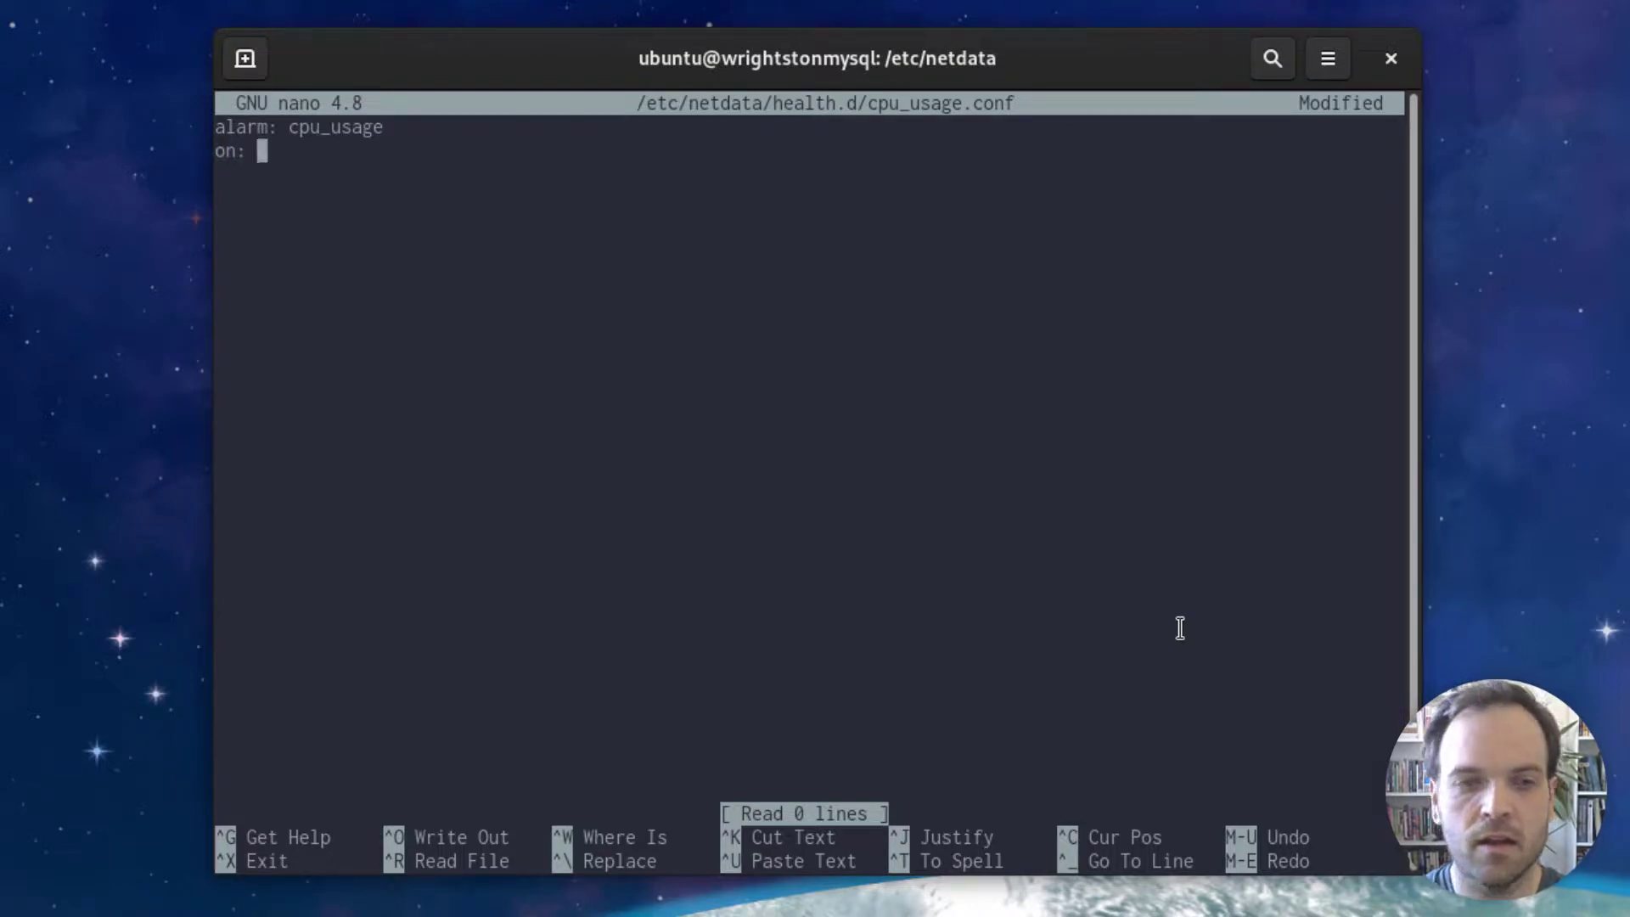
type("system.cpu")
key("Return")
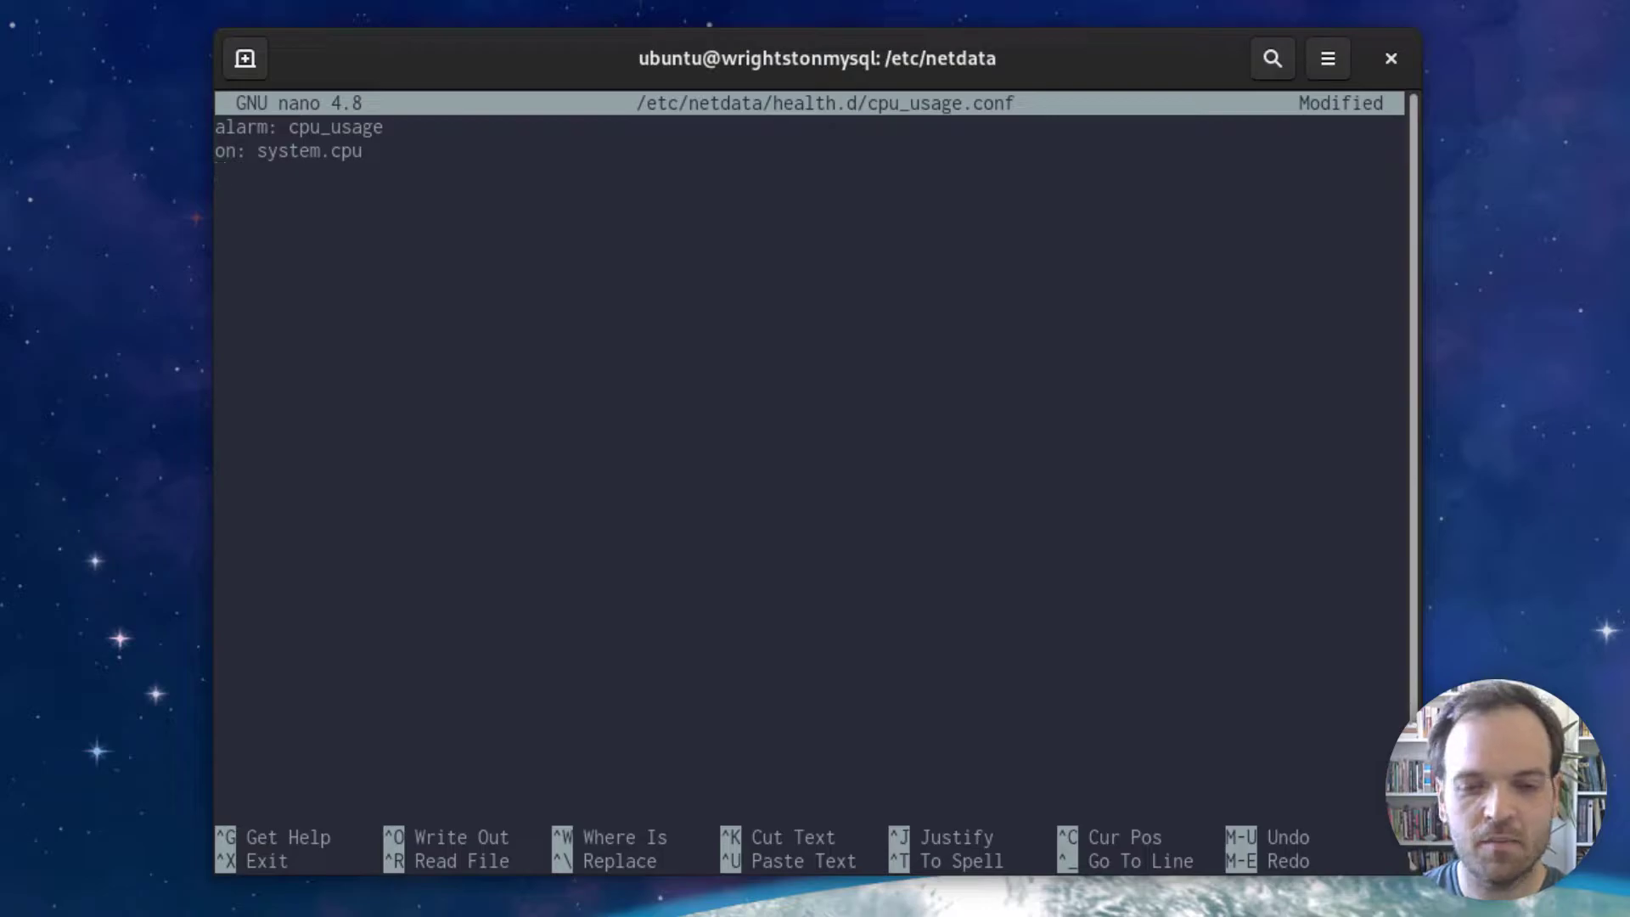
Step: Switch to the Netdata dashboard to examine the name of the Total CPU utilization chart, and return to the "on" line in the terminal's config file
key("alt+Tab")
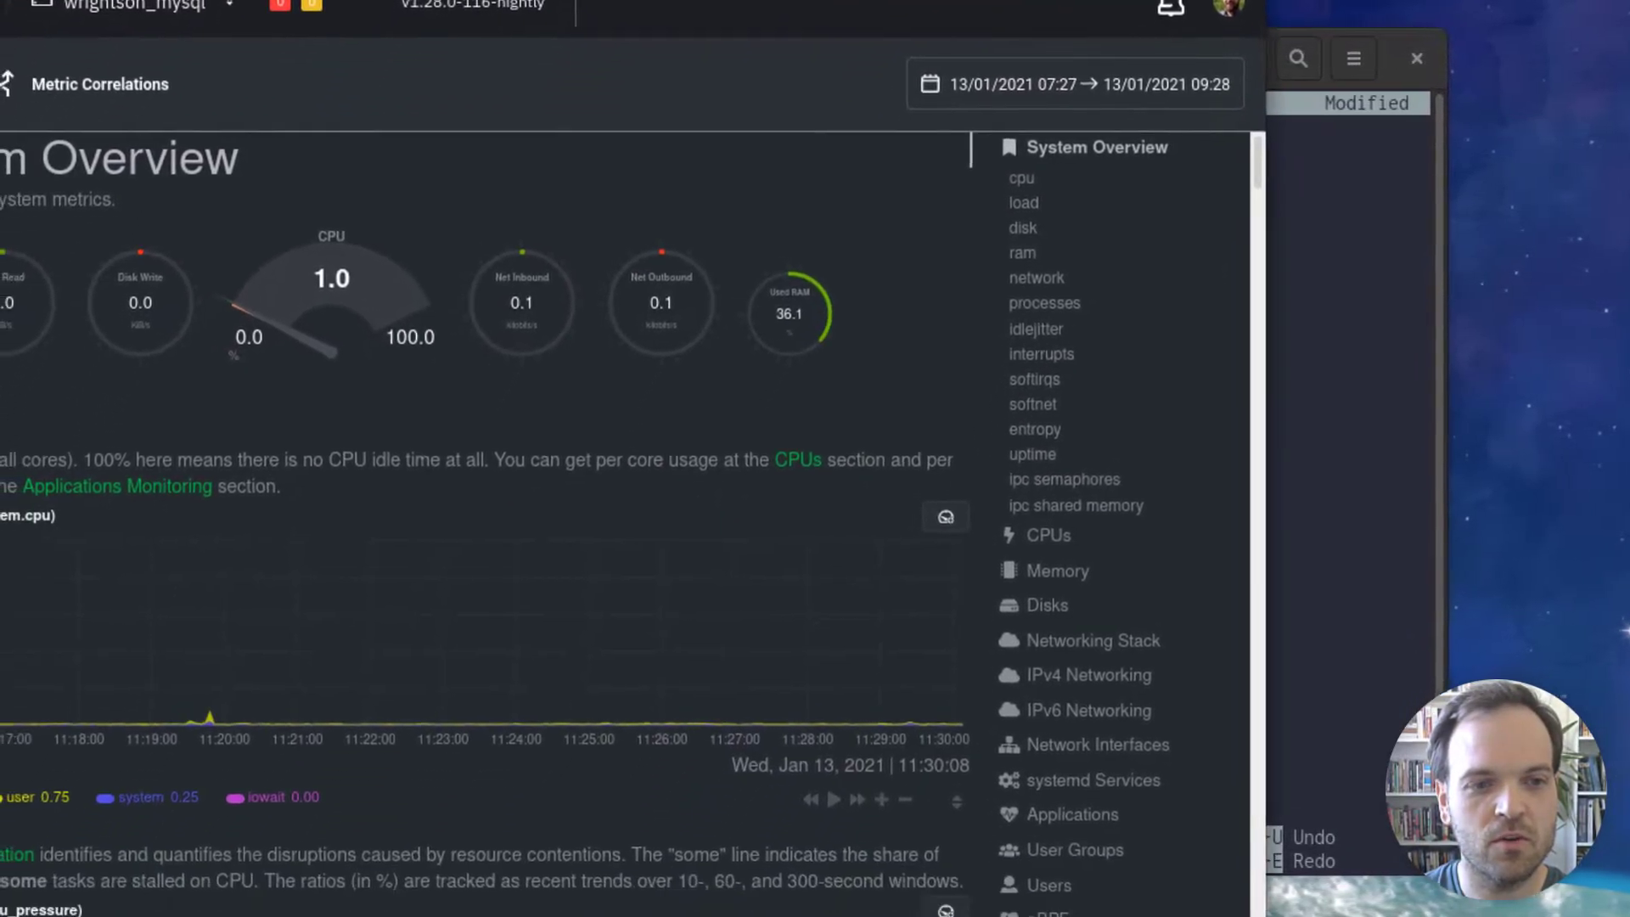
left_click_drag(1330, 459, 1605, 458)
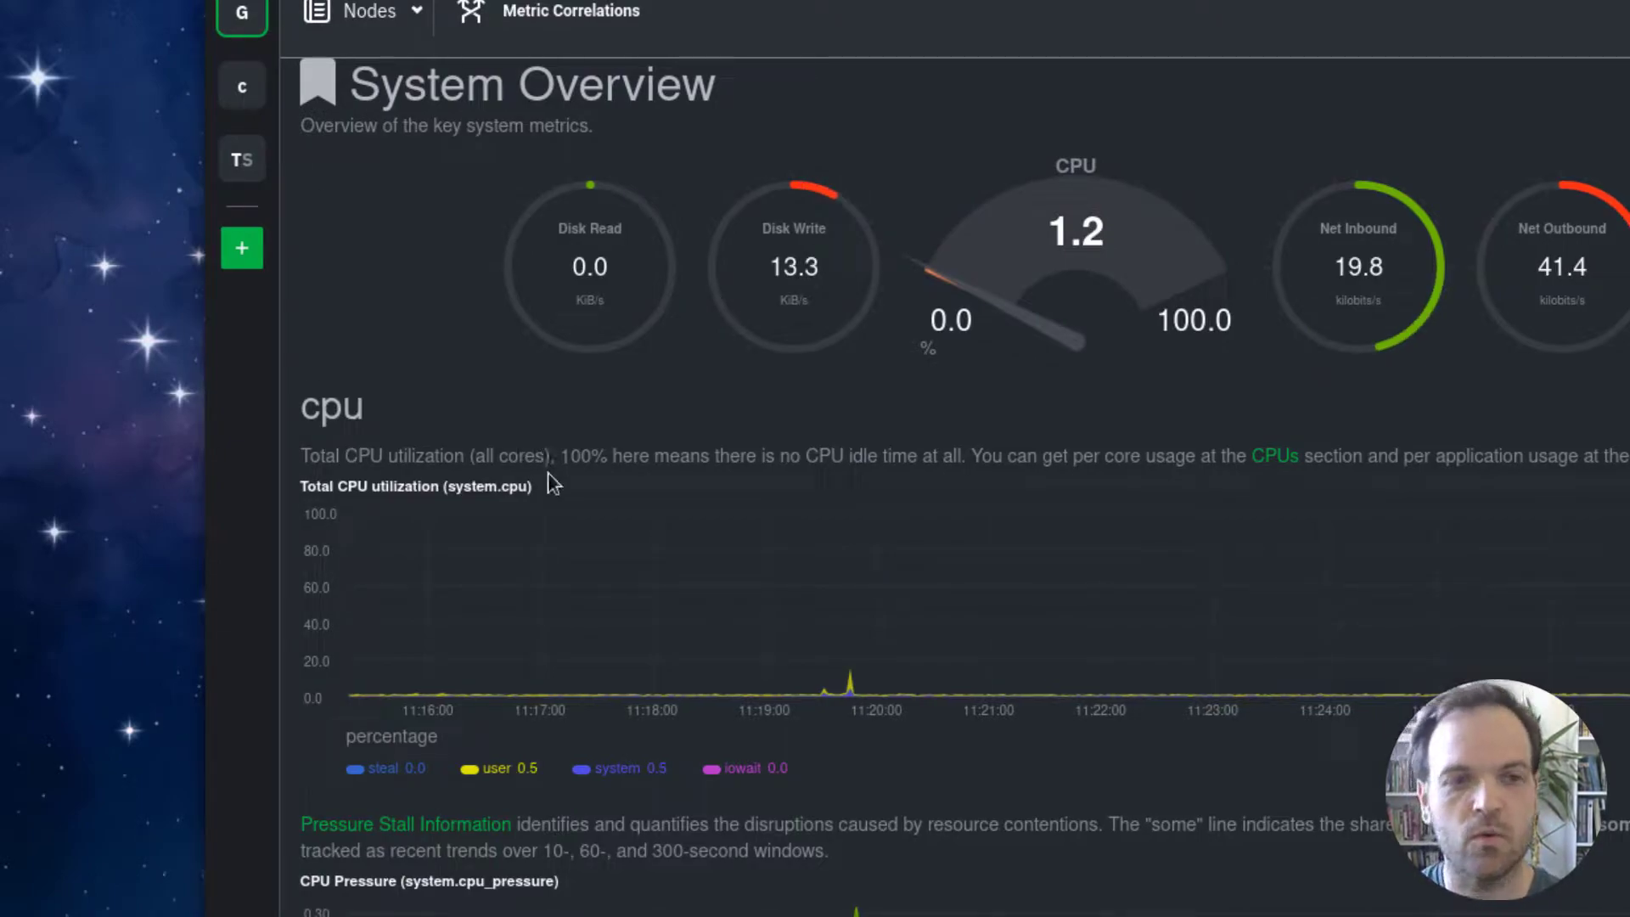
triple_click(448, 484)
left_click(492, 486)
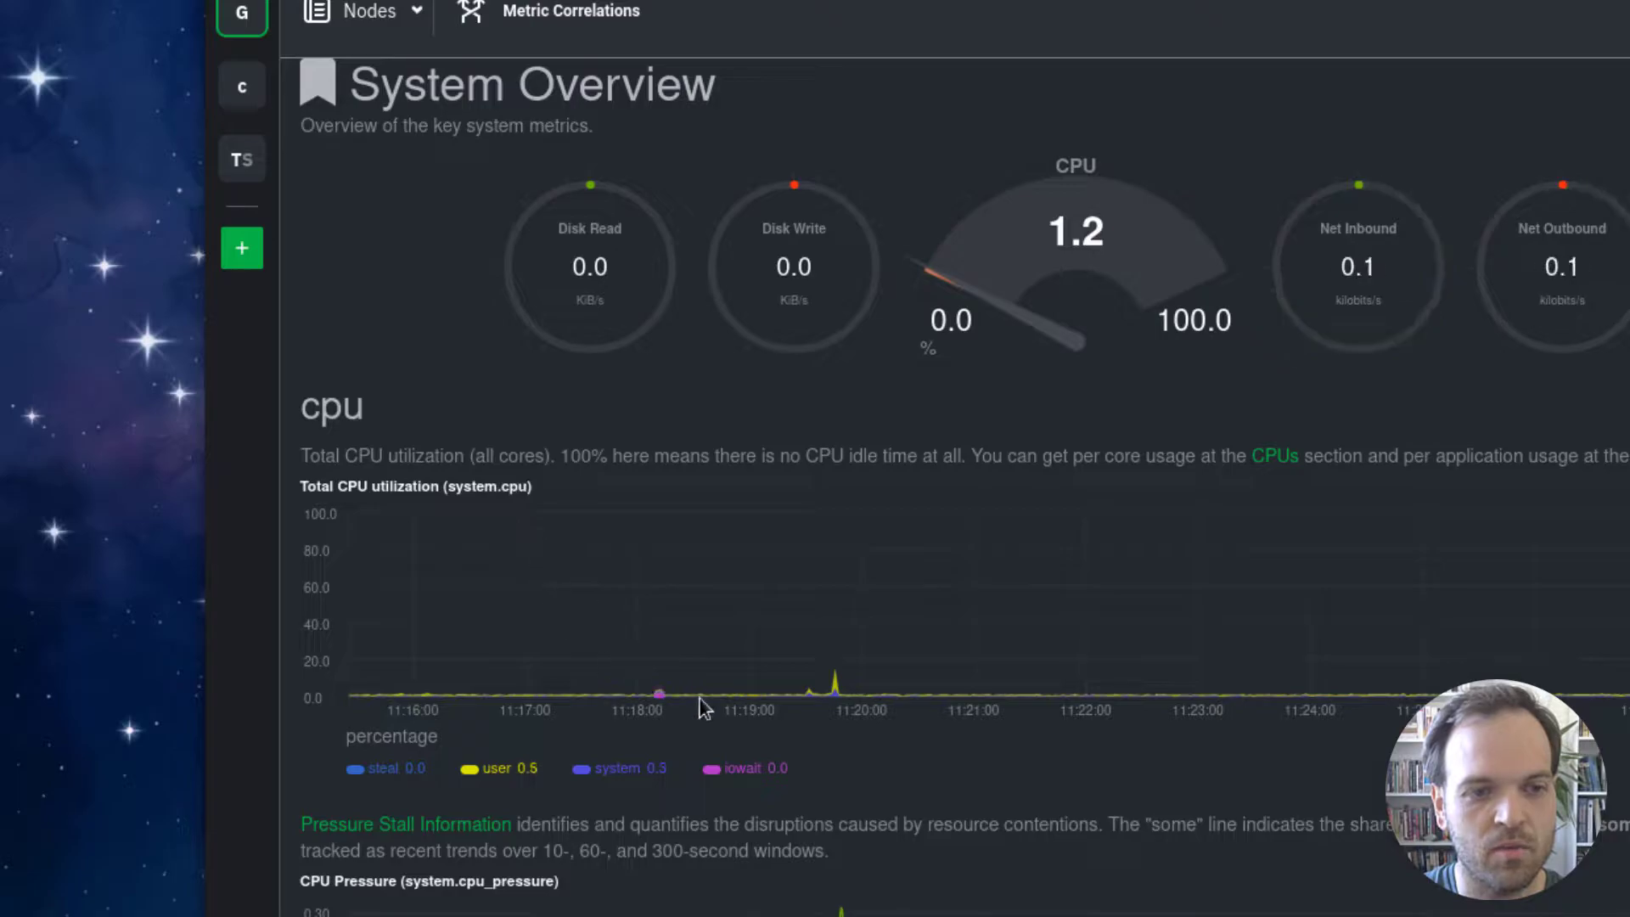
scroll(465, 649, "down", 3)
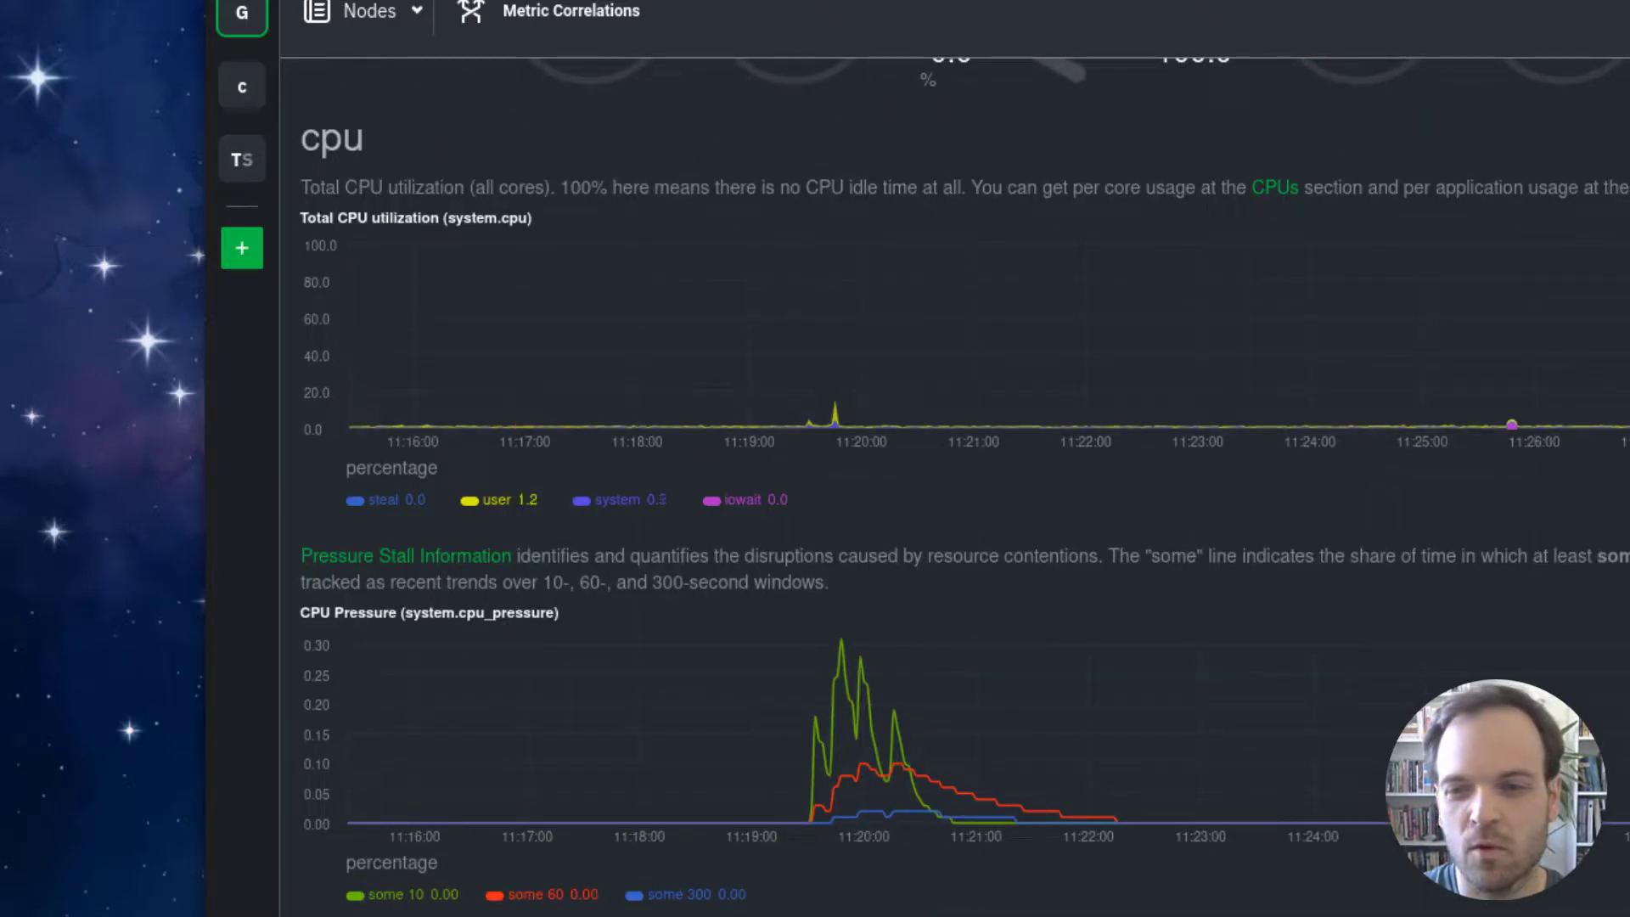
left_click(1626, 475)
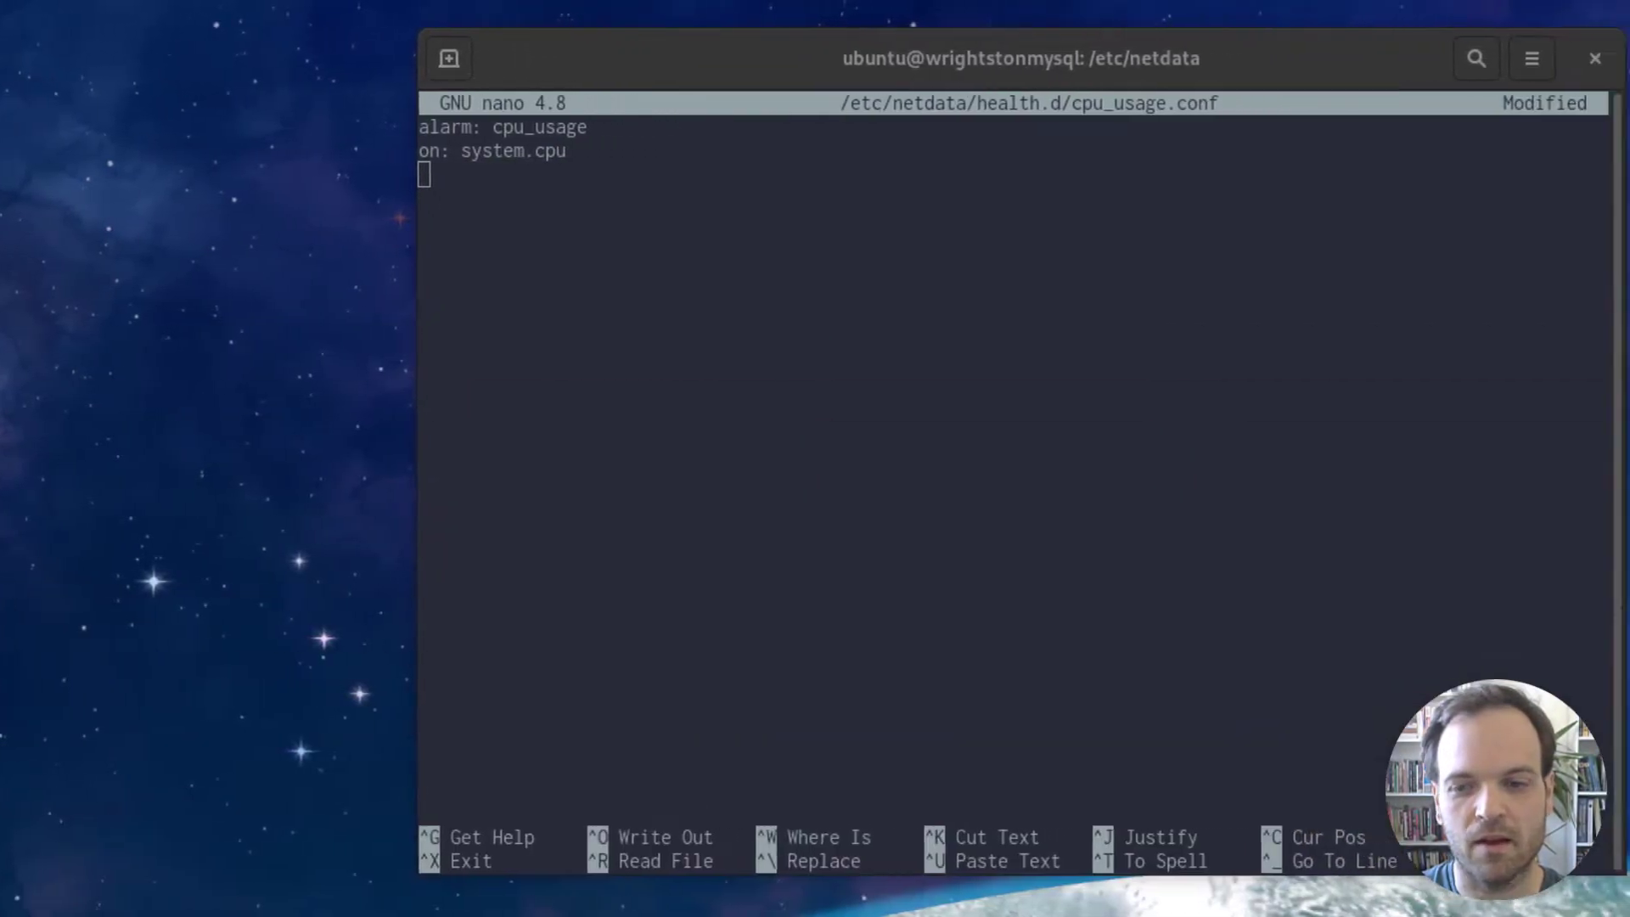
left_click_drag(397, 150, 489, 150)
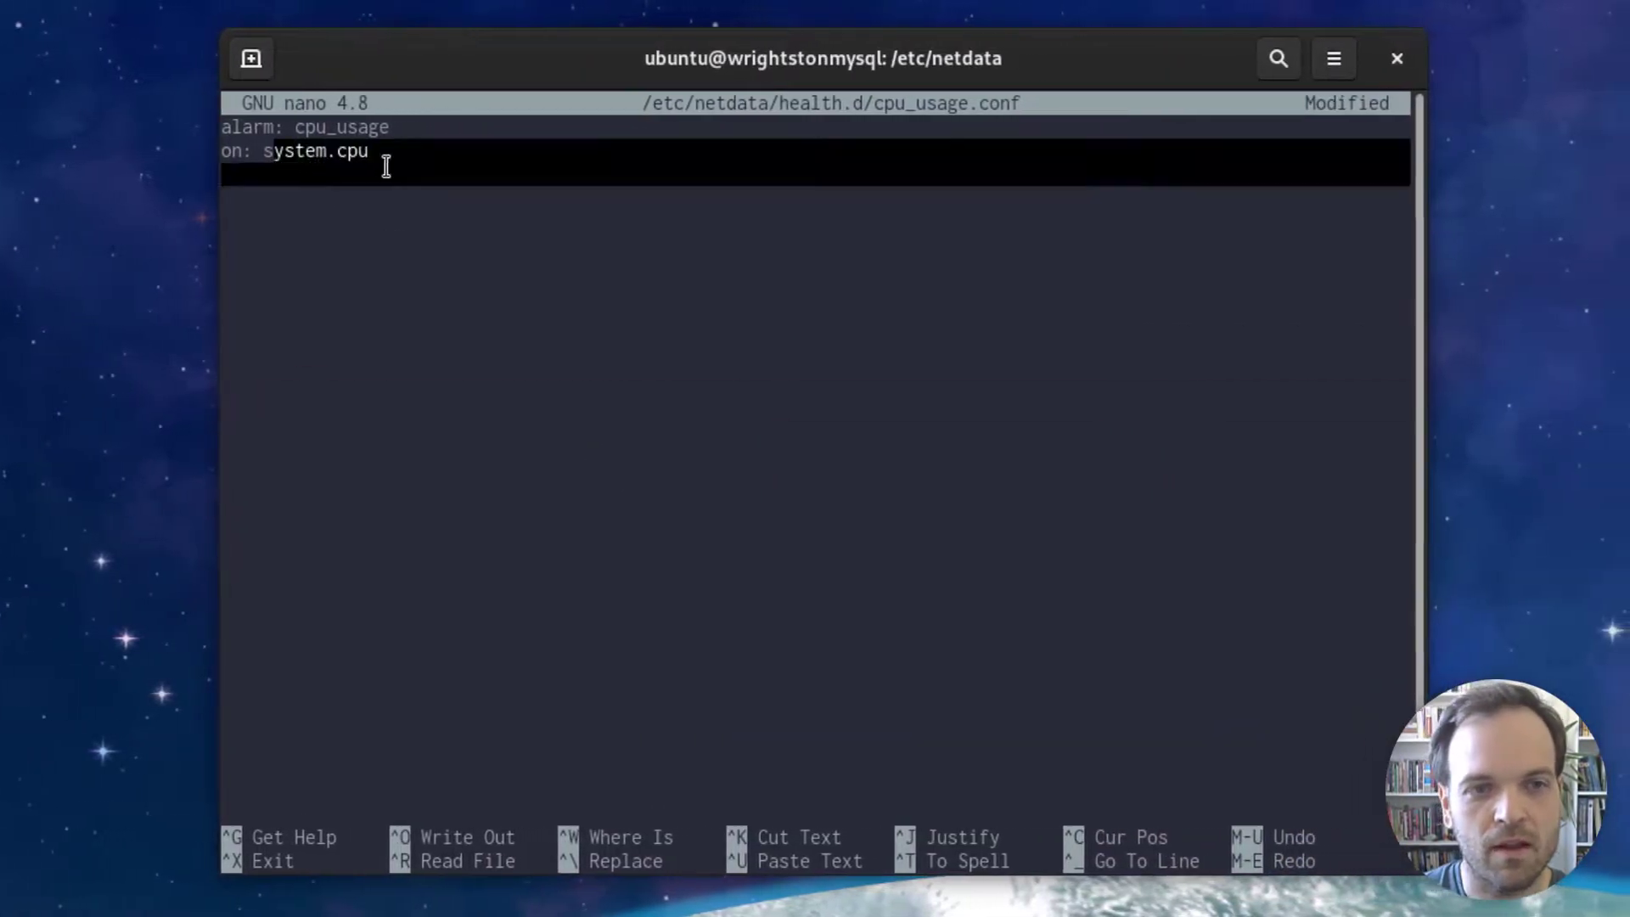
left_click(342, 189)
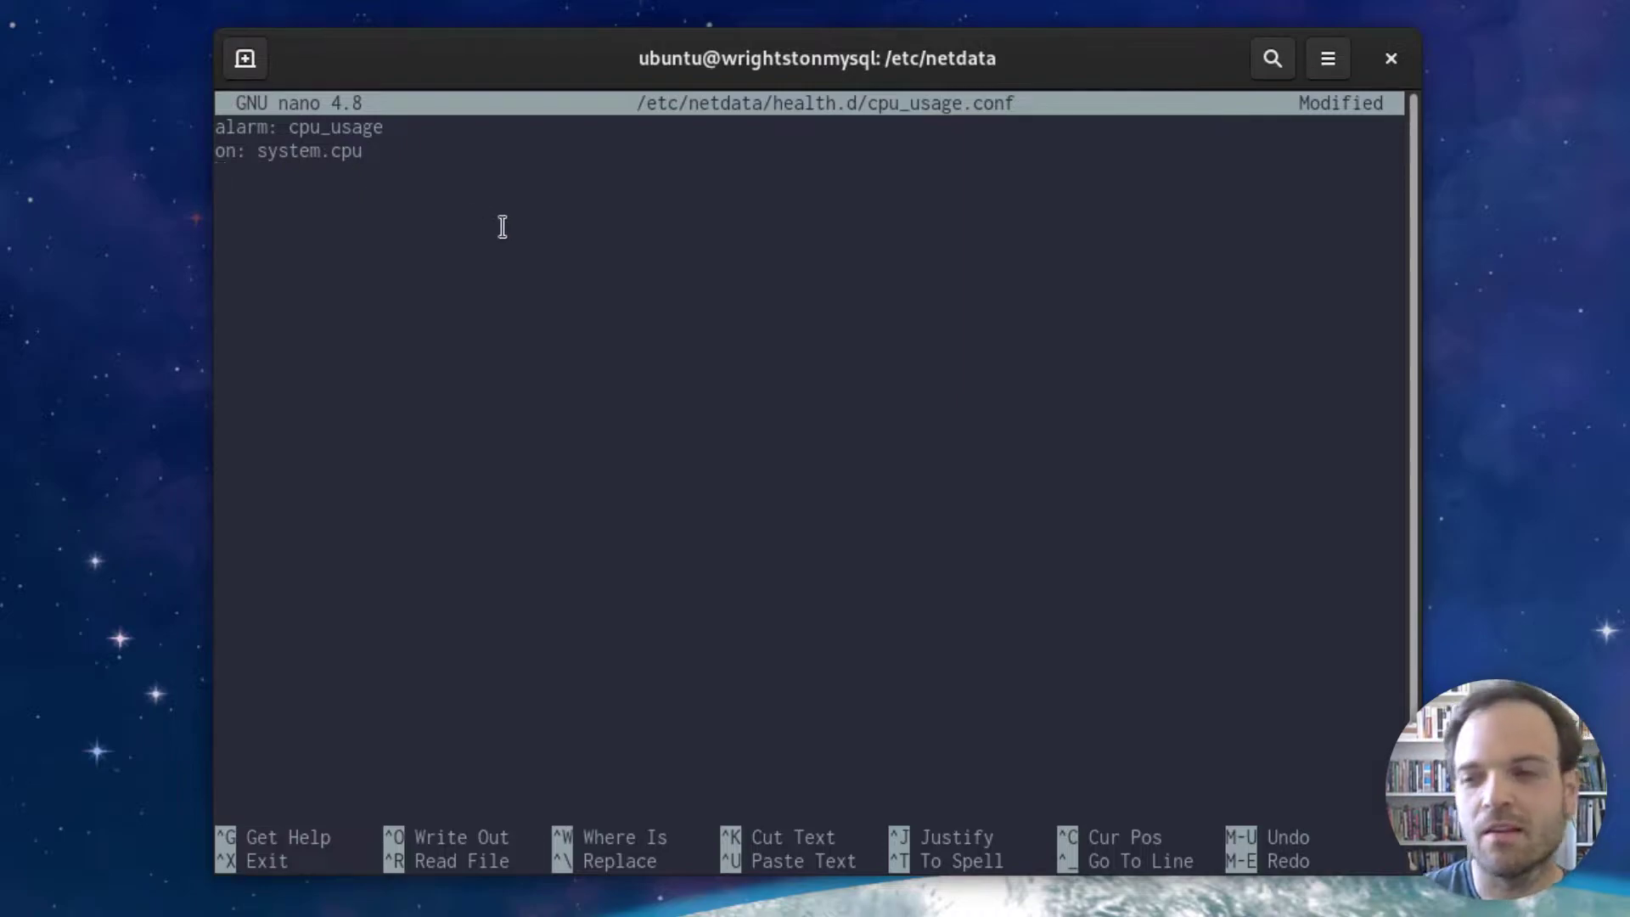
Step: Add the line "lookup: average -3s percentage foreach user,system" below the "on" line
type("lookup:")
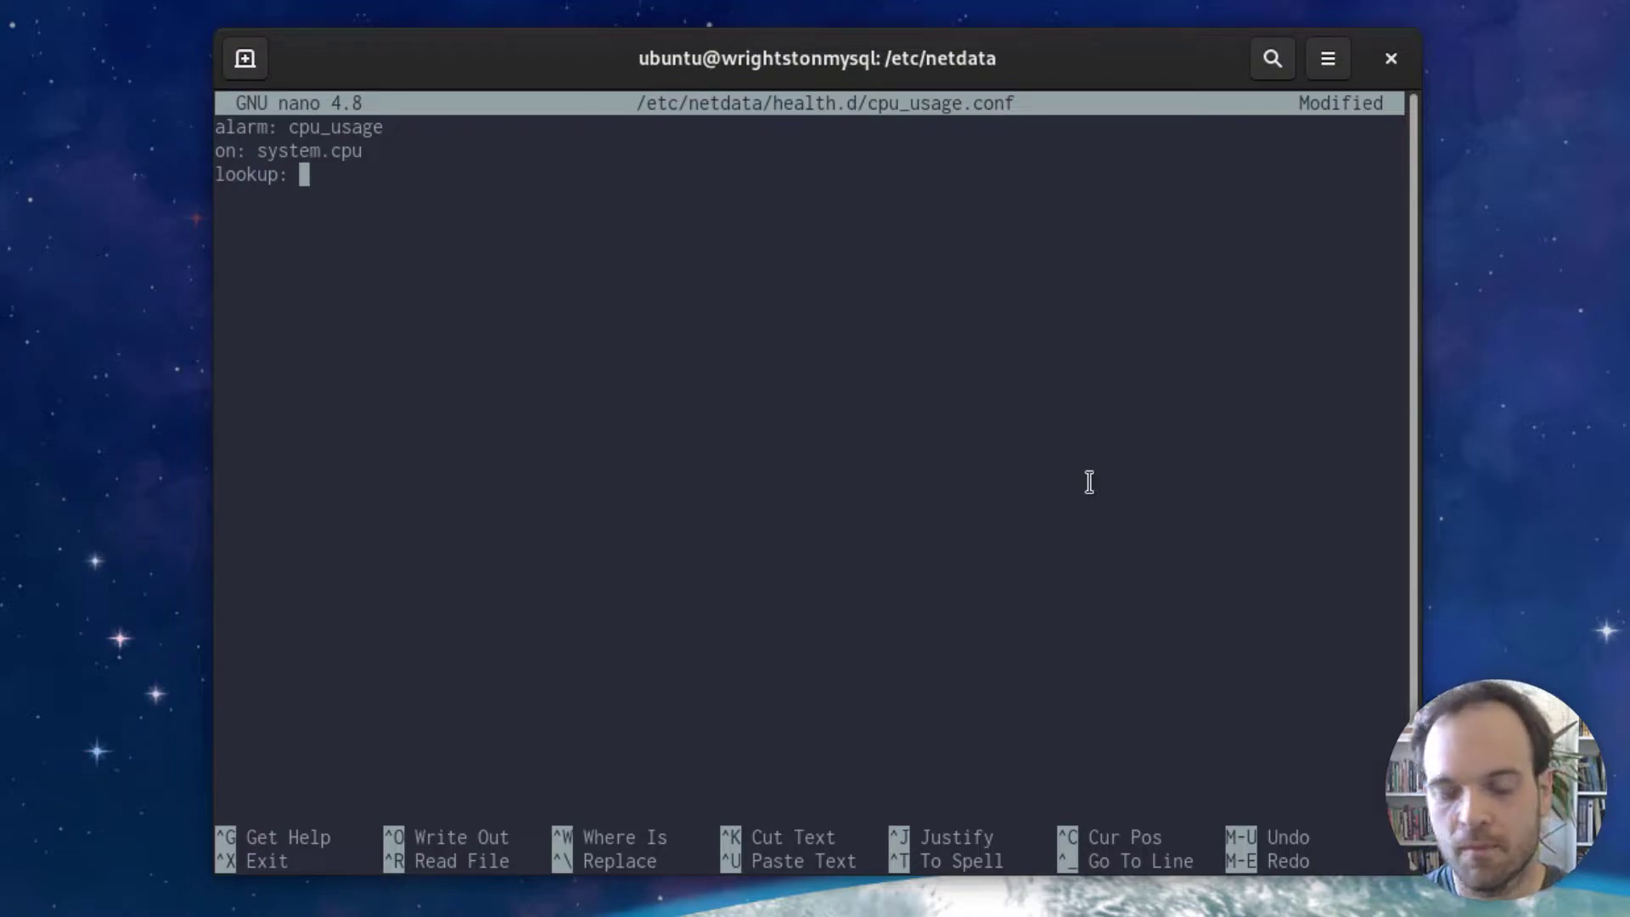
type("averag")
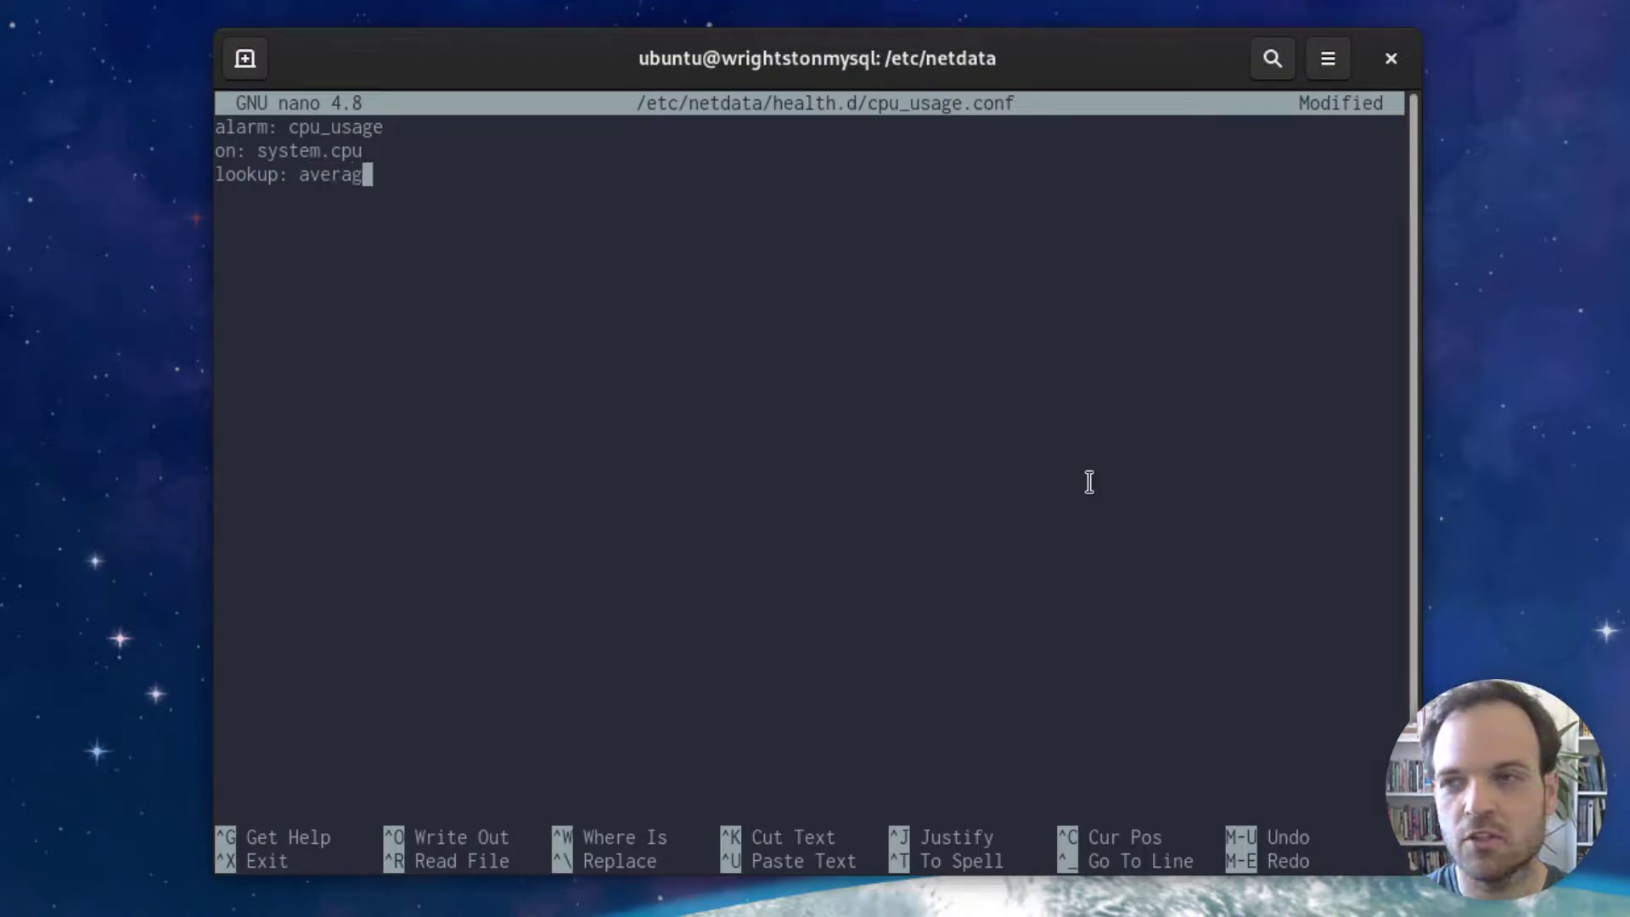
type("e -3s")
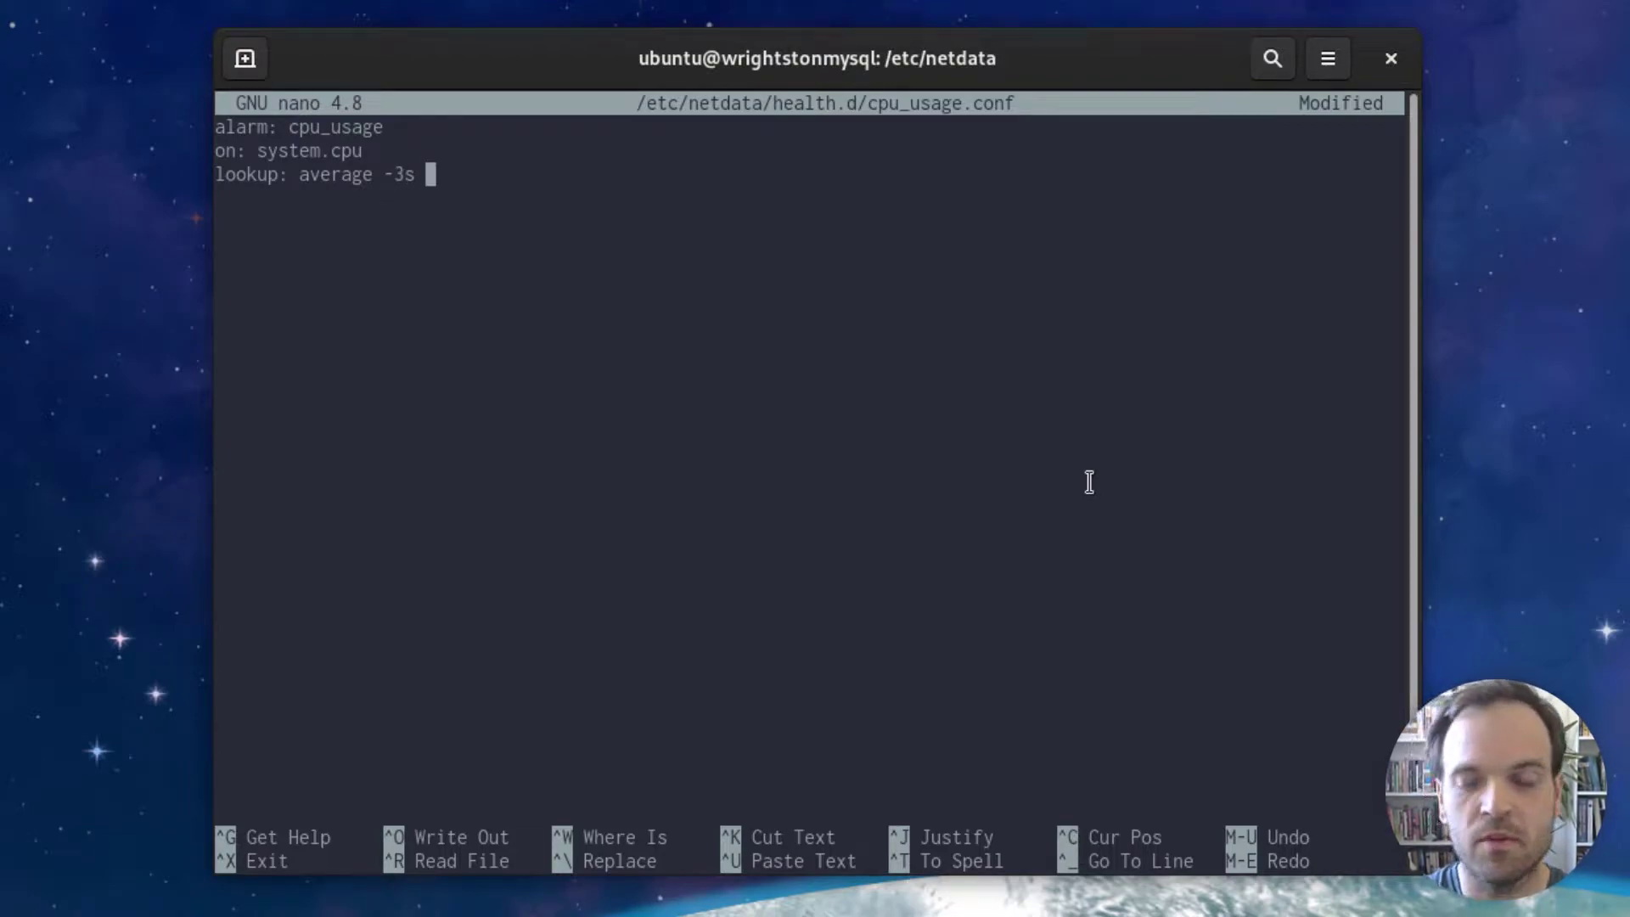
type(" perce")
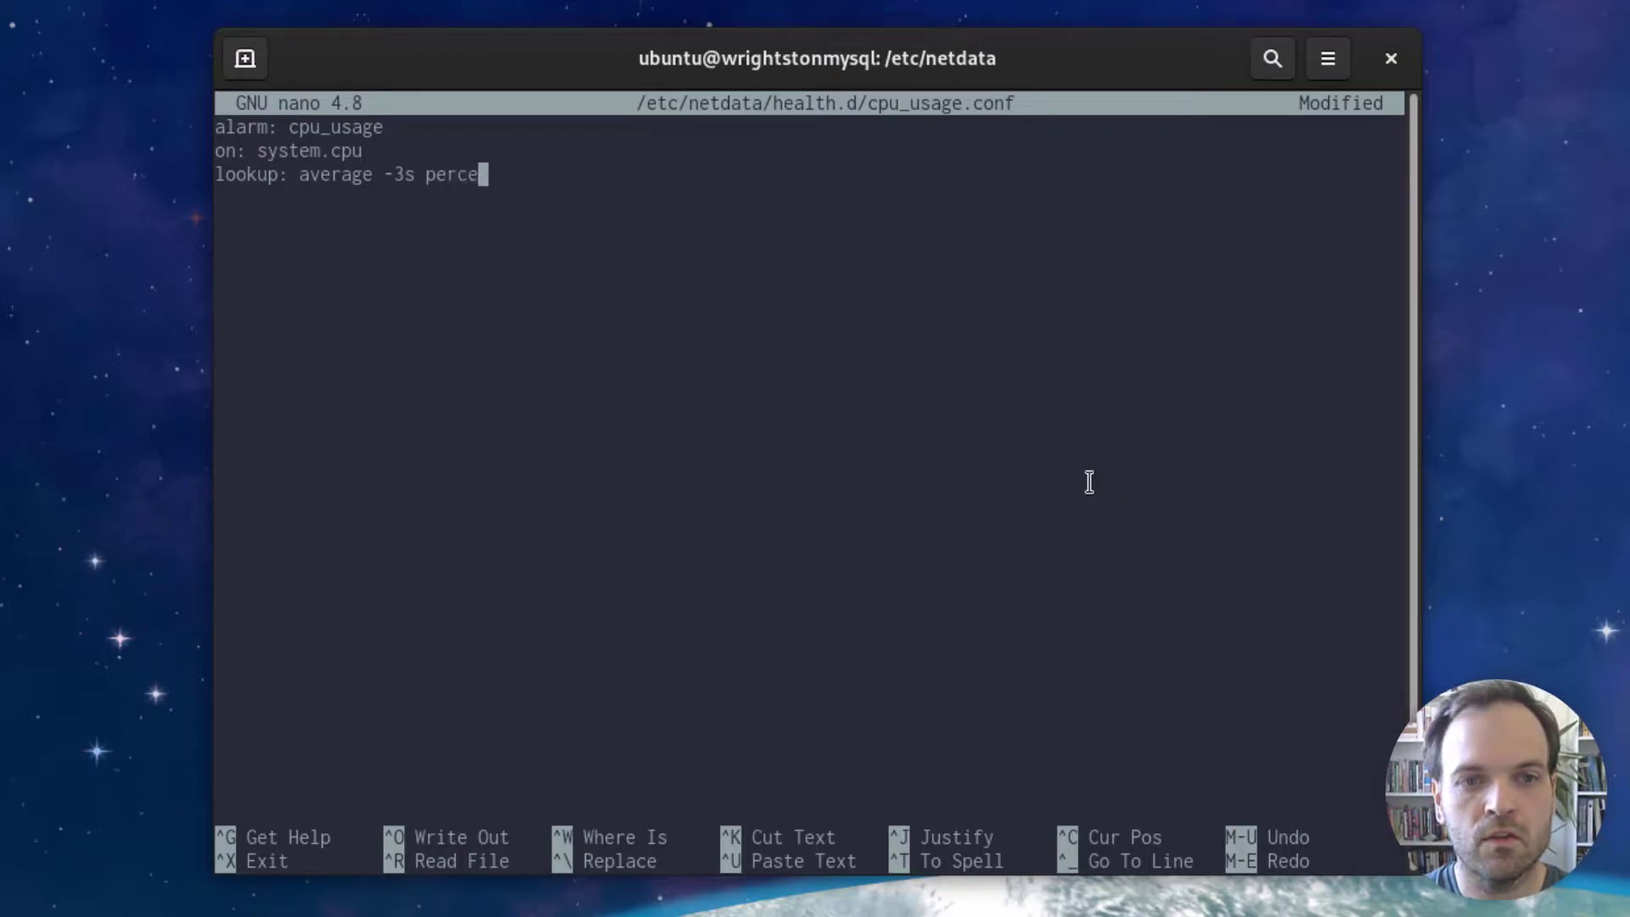
type("ntage ")
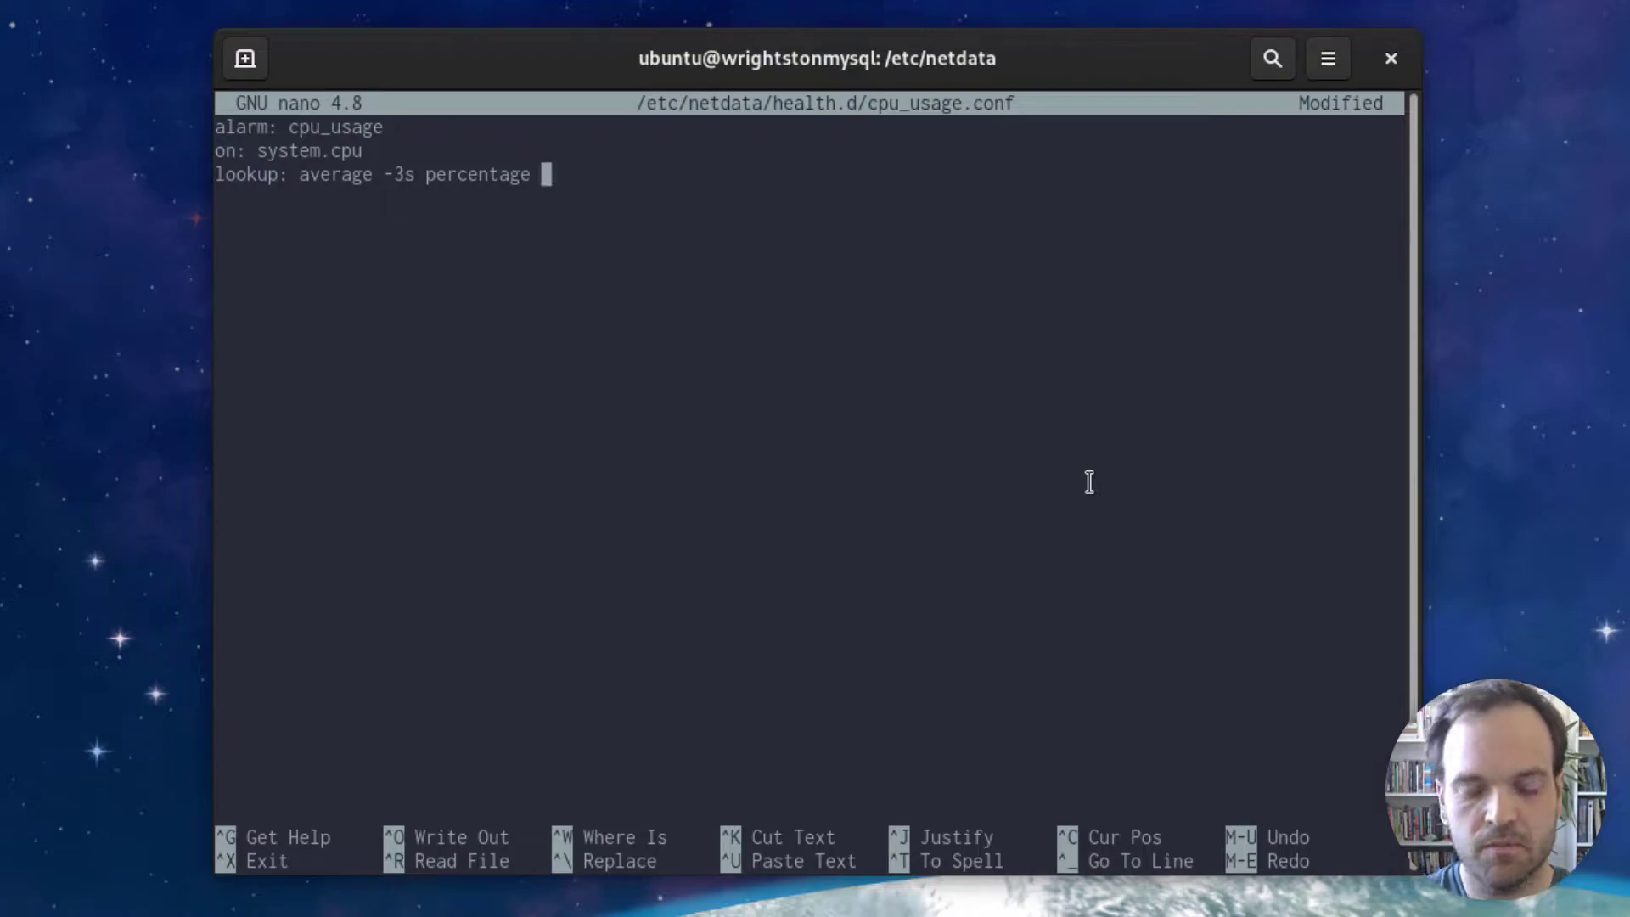
type("foreach")
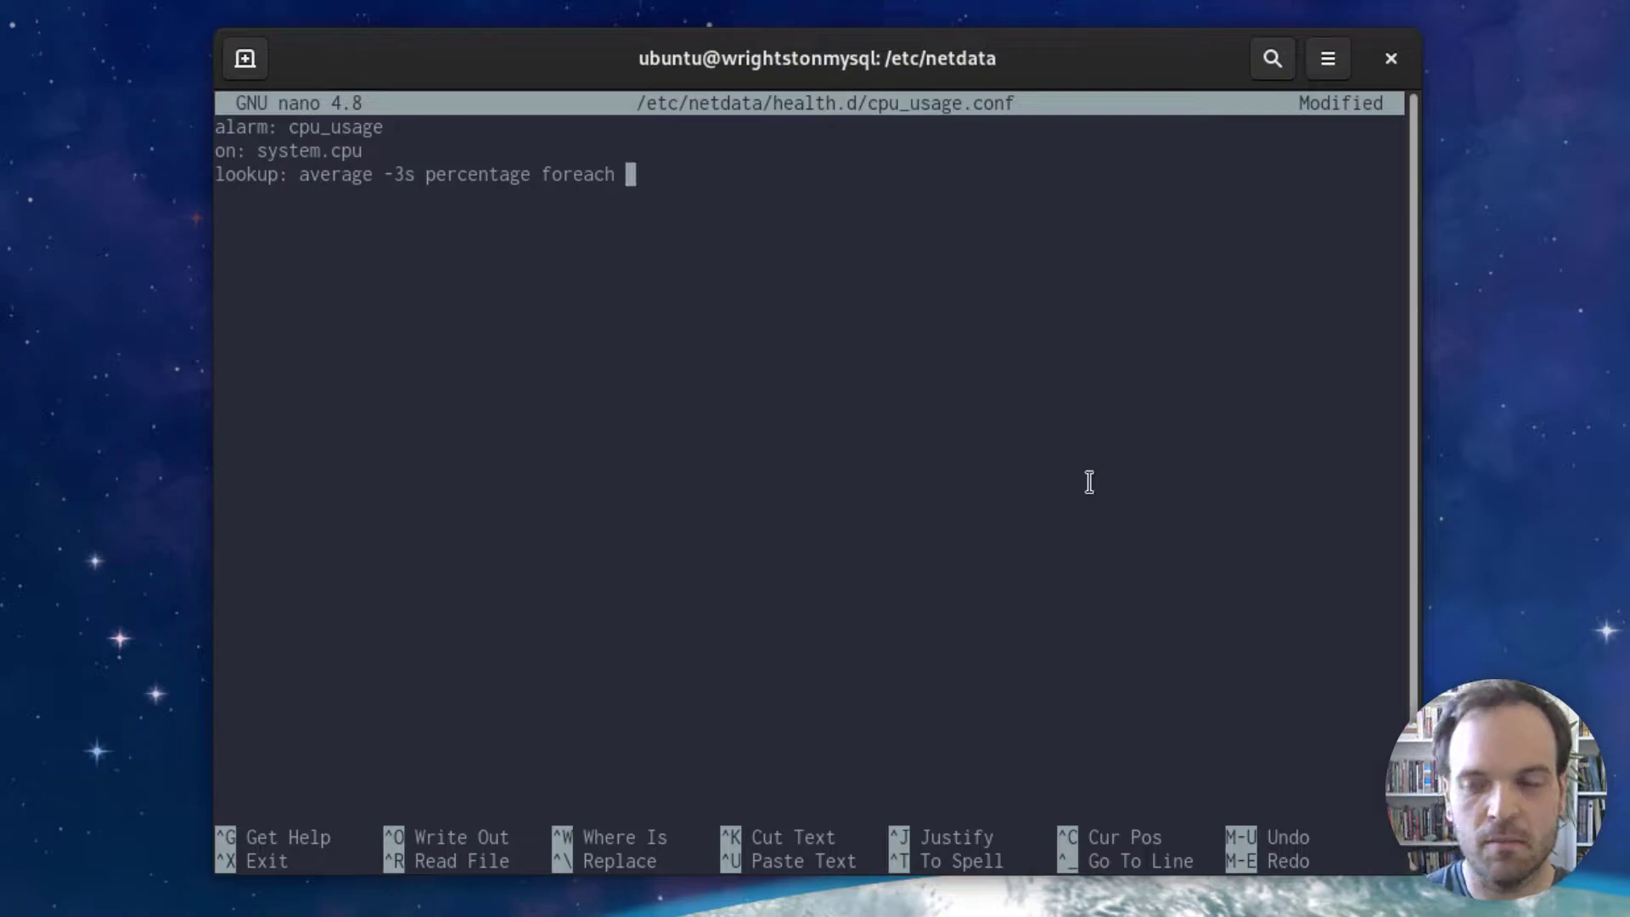
type("user,system")
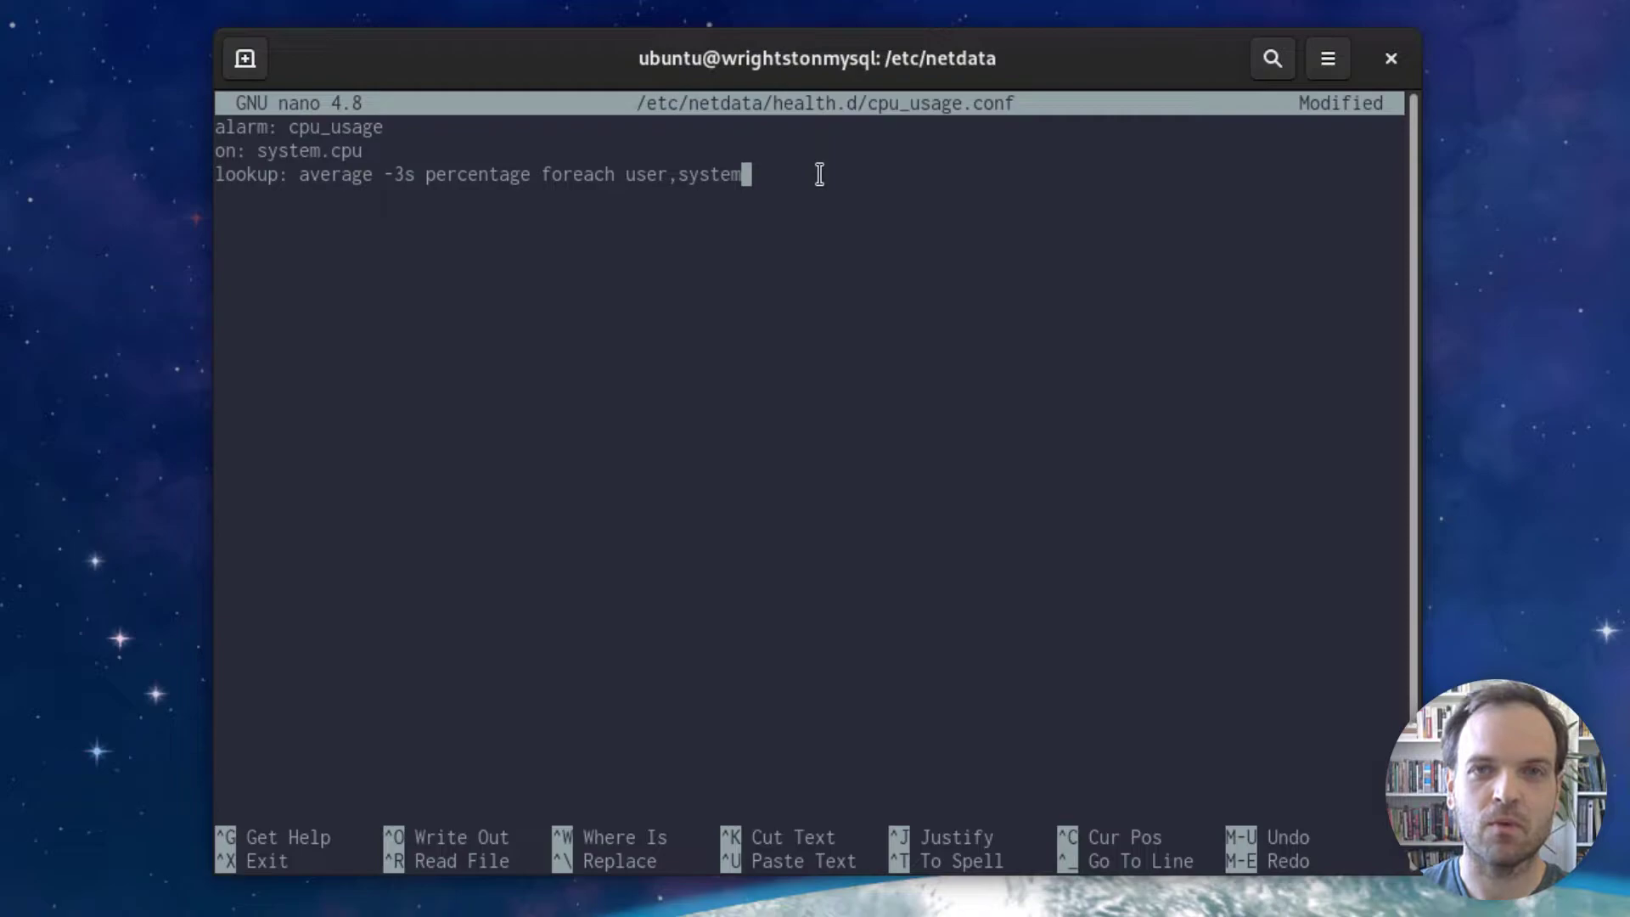
key("Return")
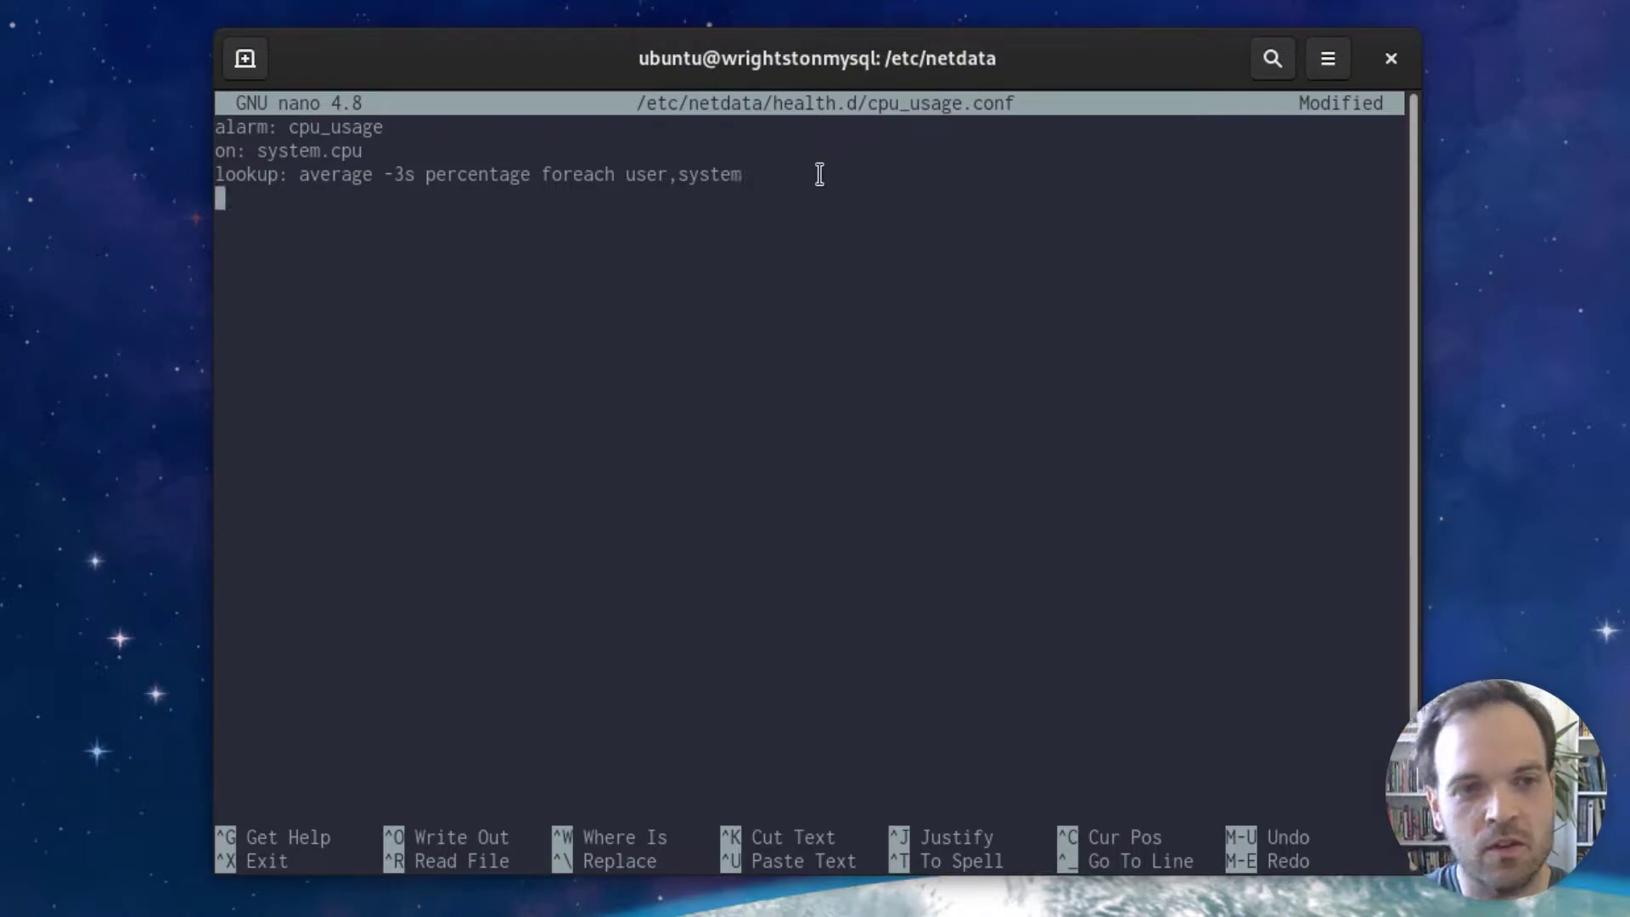
Step: Add the lines "units: %" and "every: 10s" to the alarm definition
type("units: %")
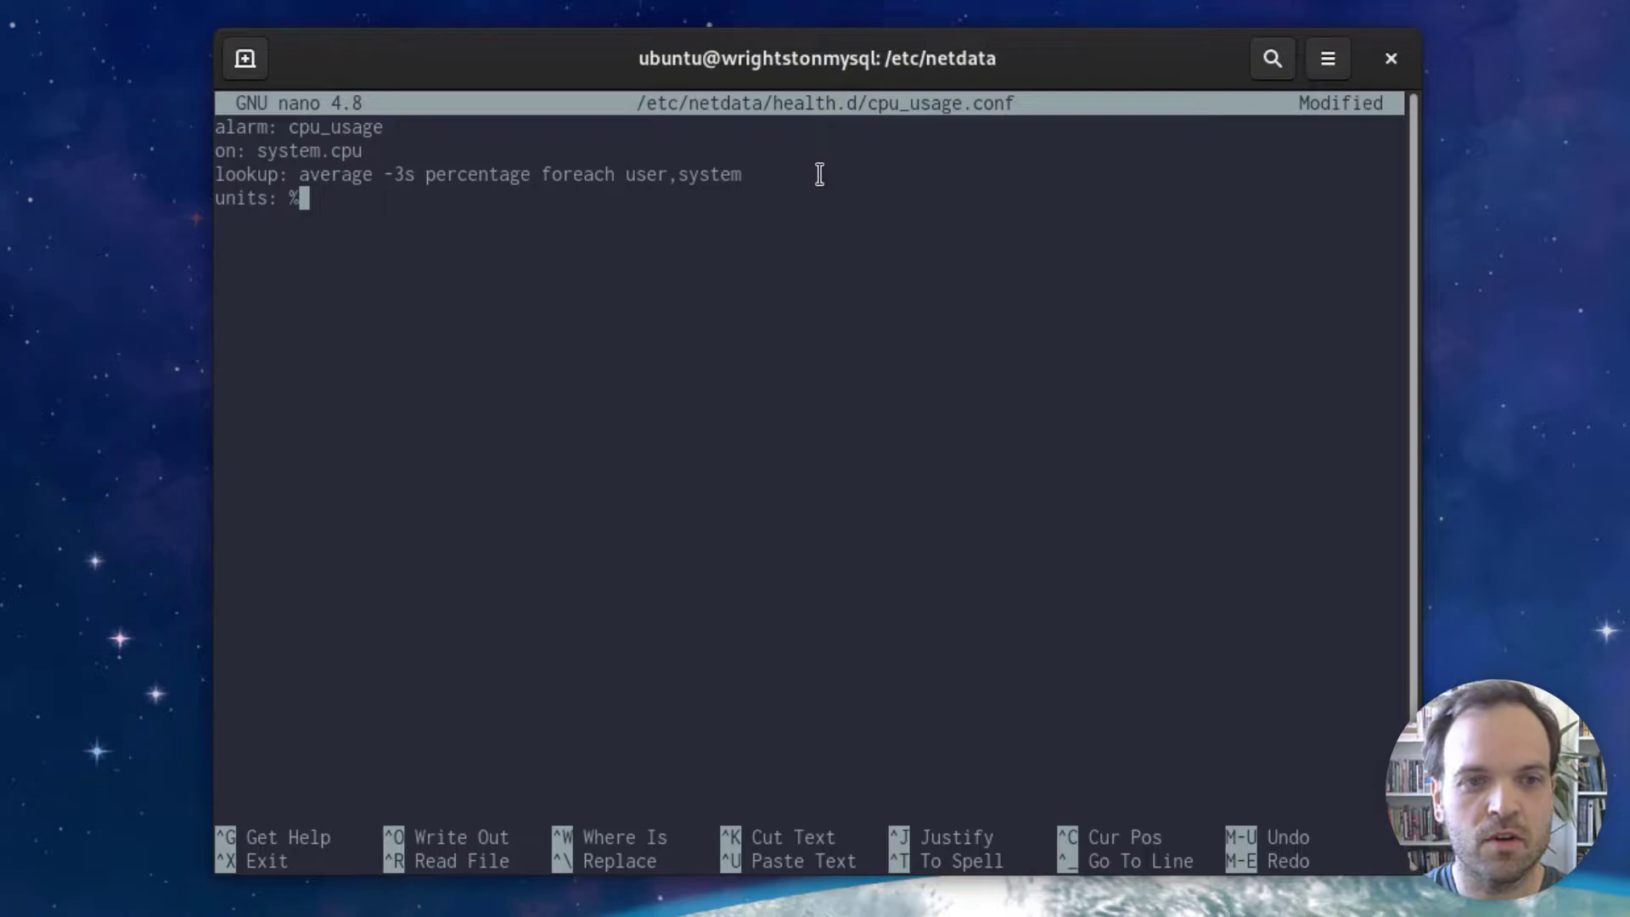
key("Return")
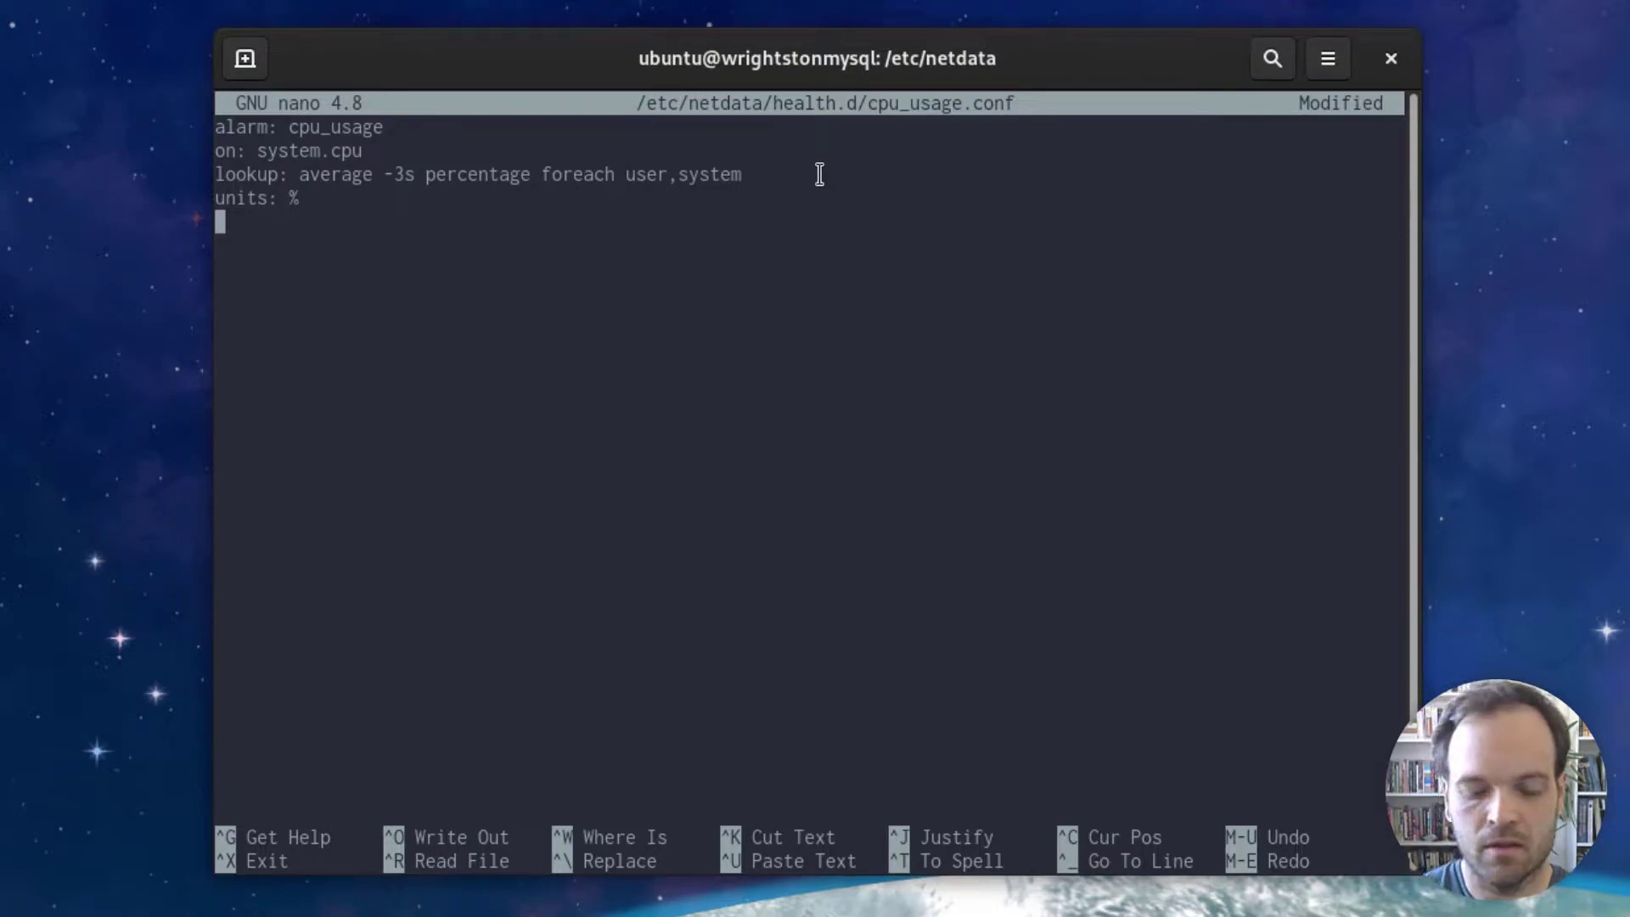
type("every: ")
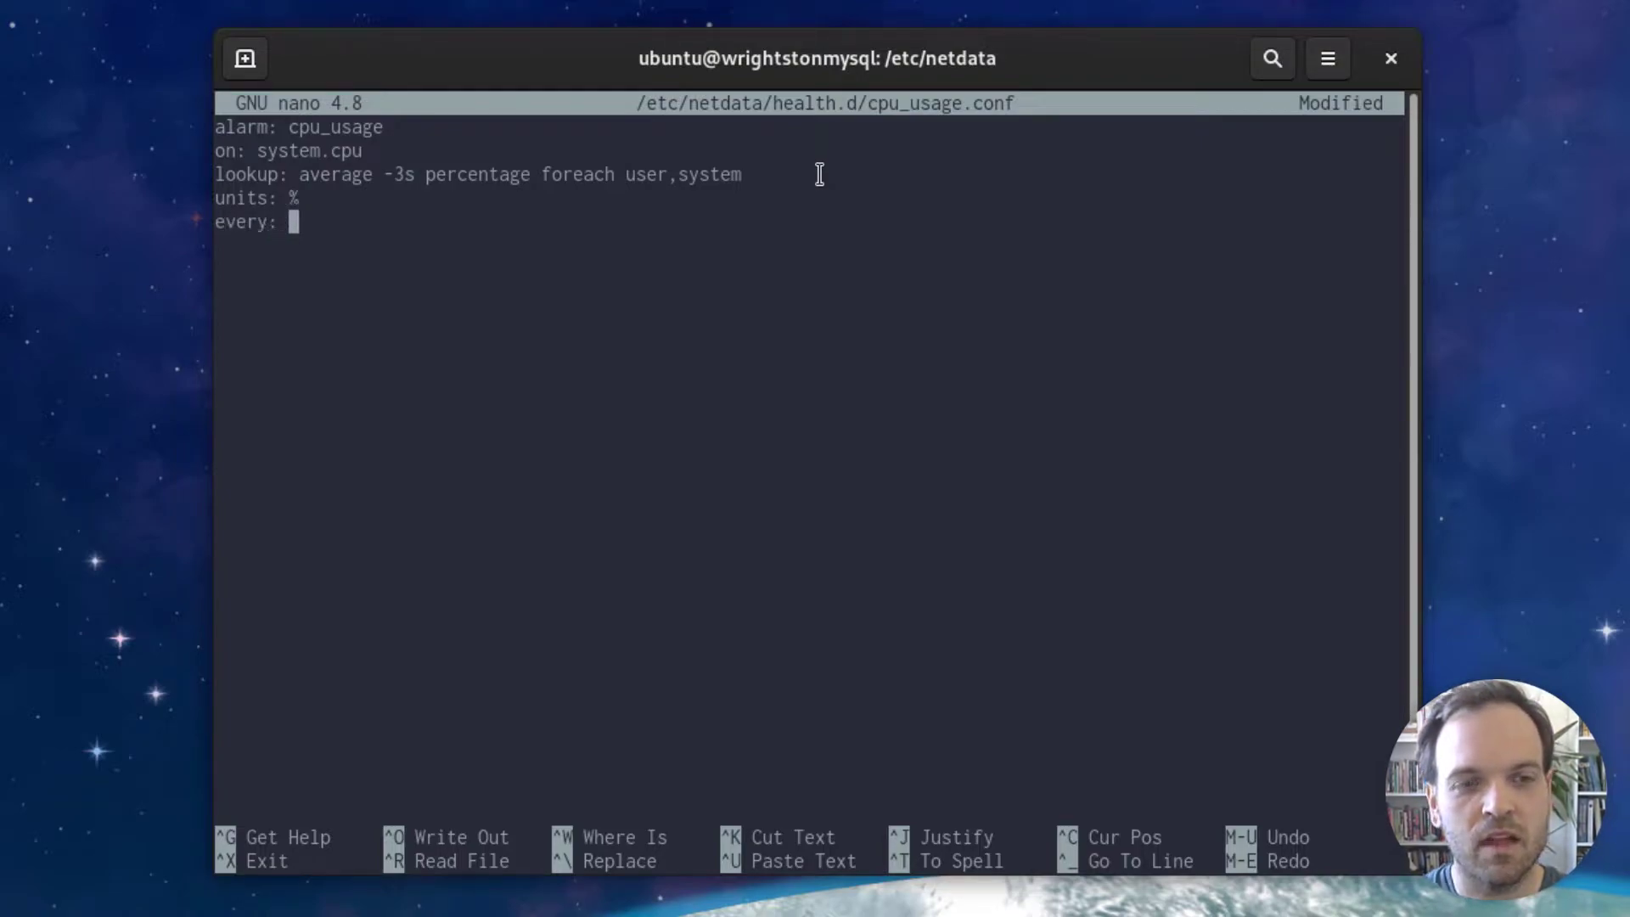
type("10s")
key("Return")
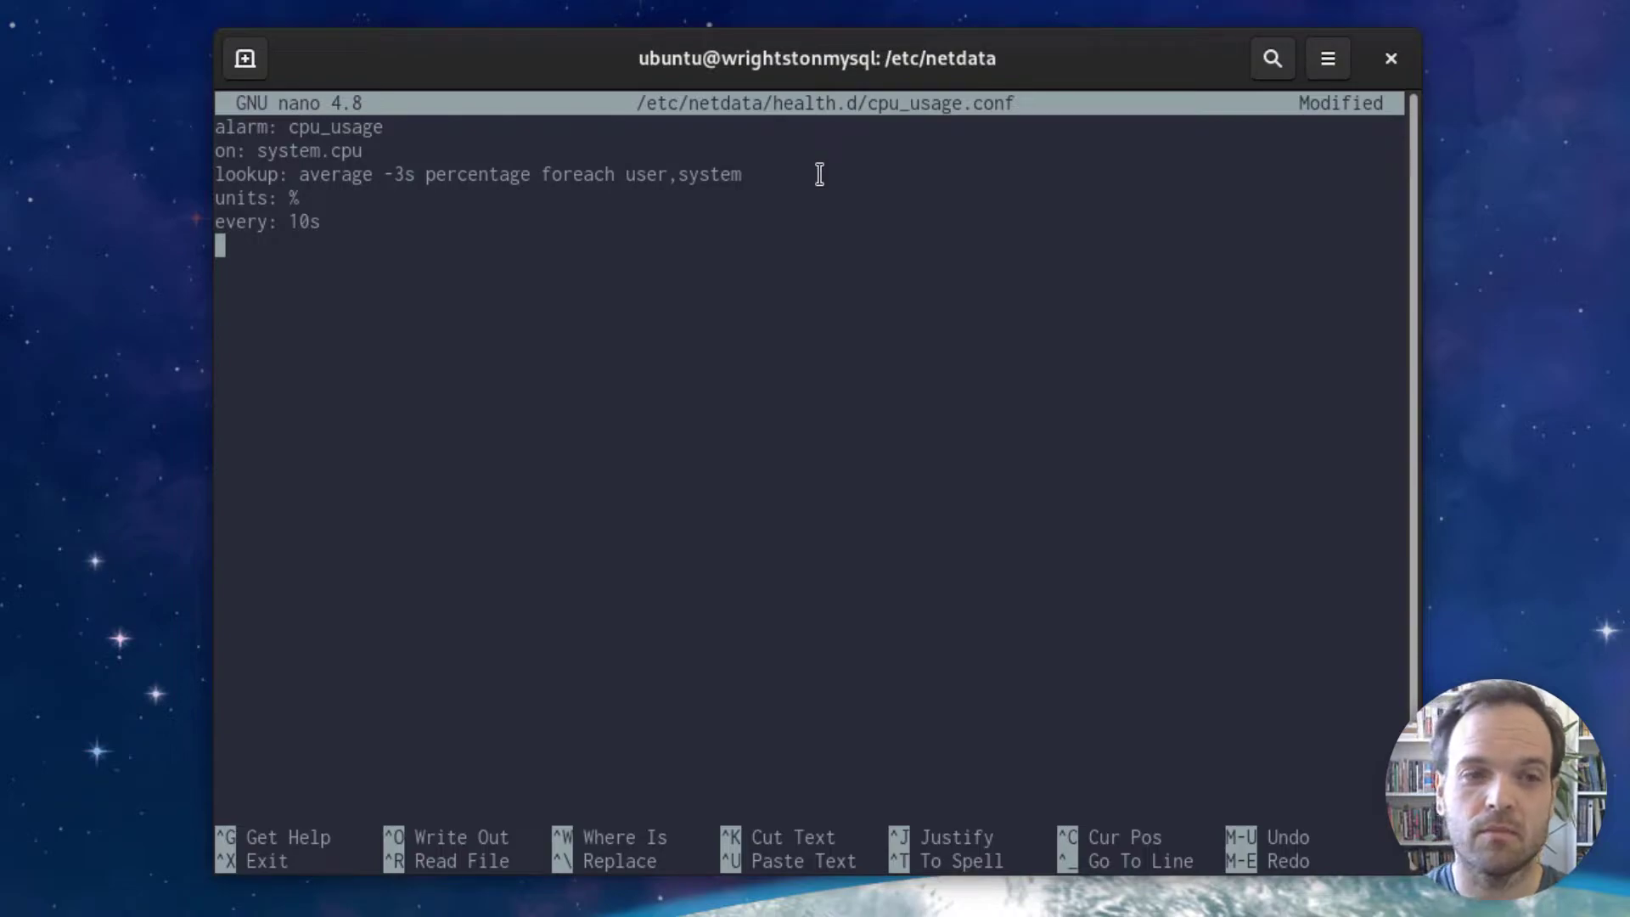
Step: Add the threshold lines "warn: $this > 50" and "crit: $this > 80" to the alarm definition
type("warn: ")
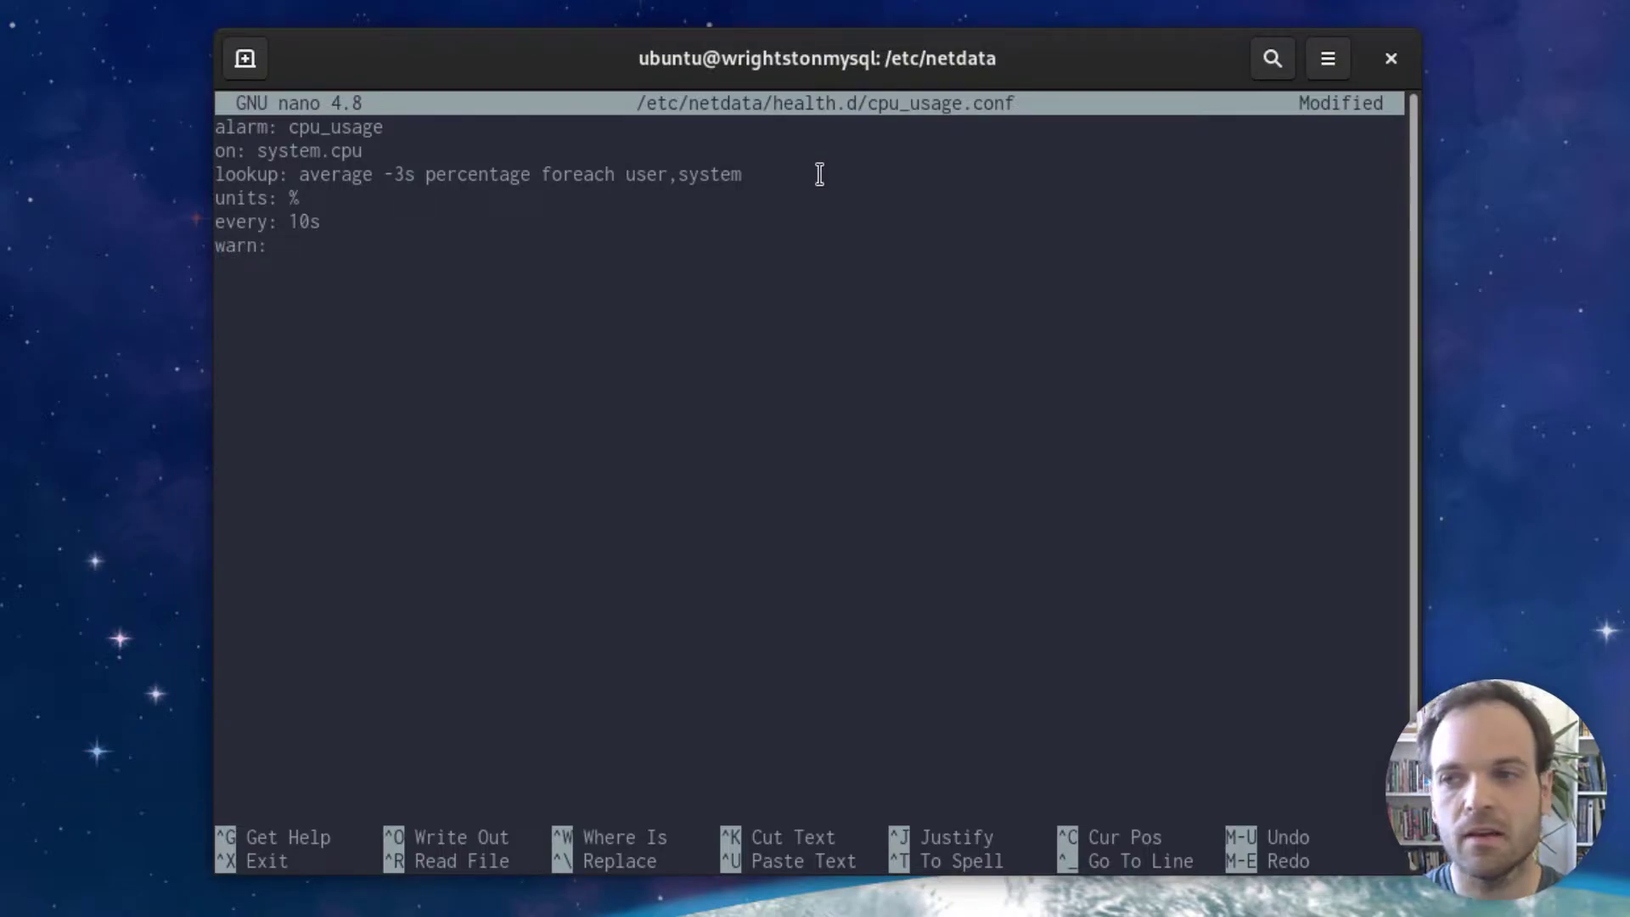
type("$this > 50")
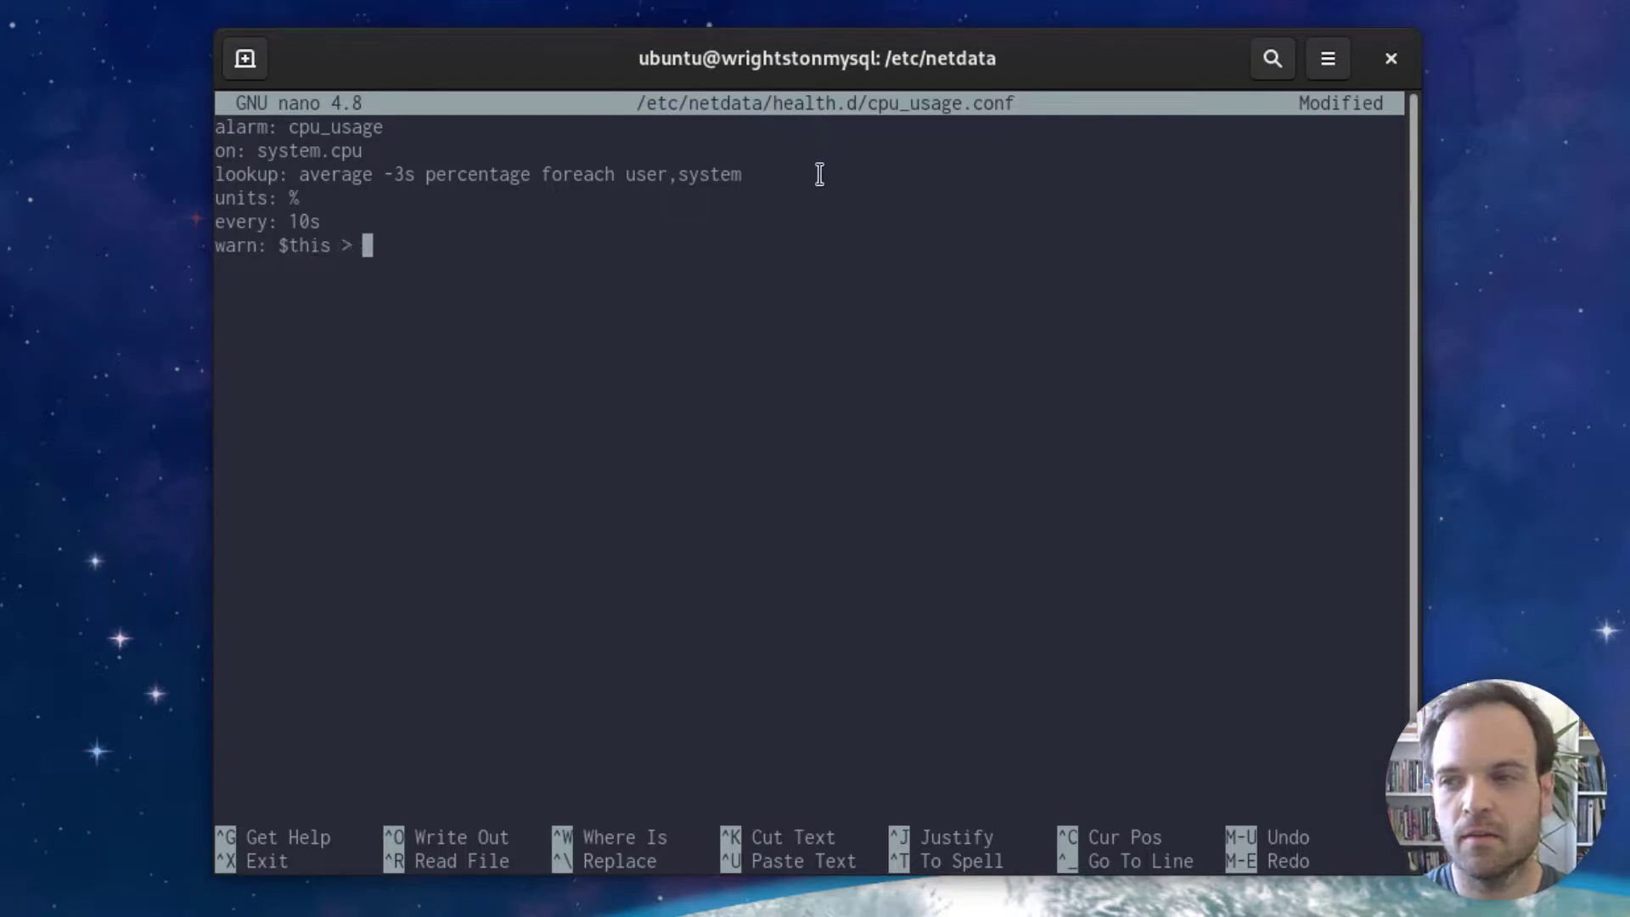
key("Return")
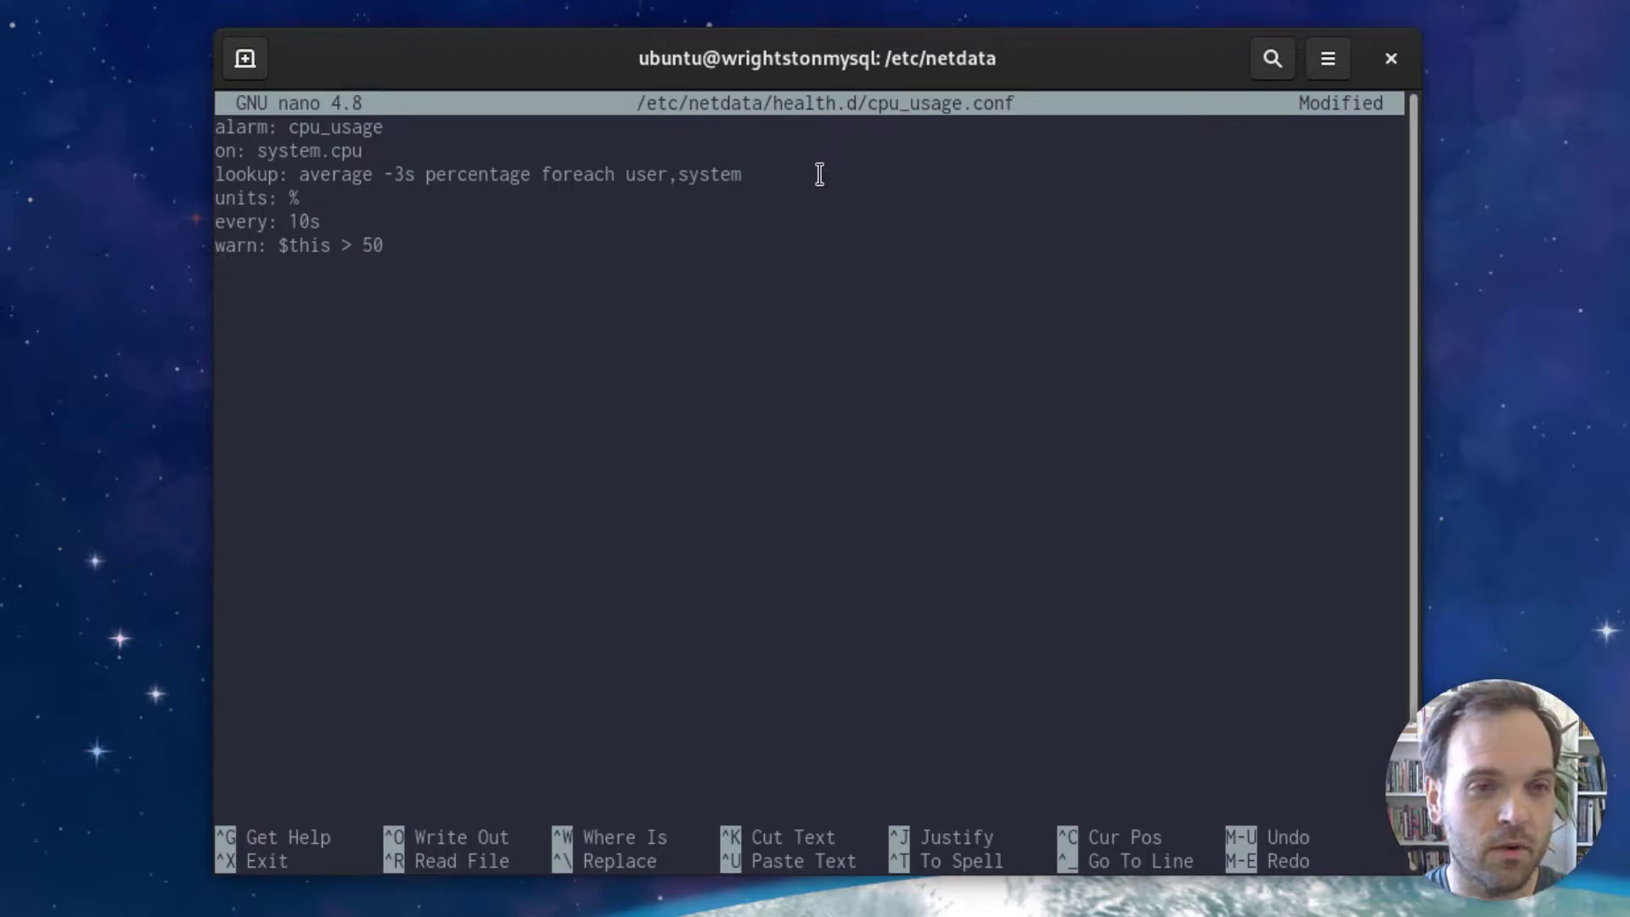
type("crit")
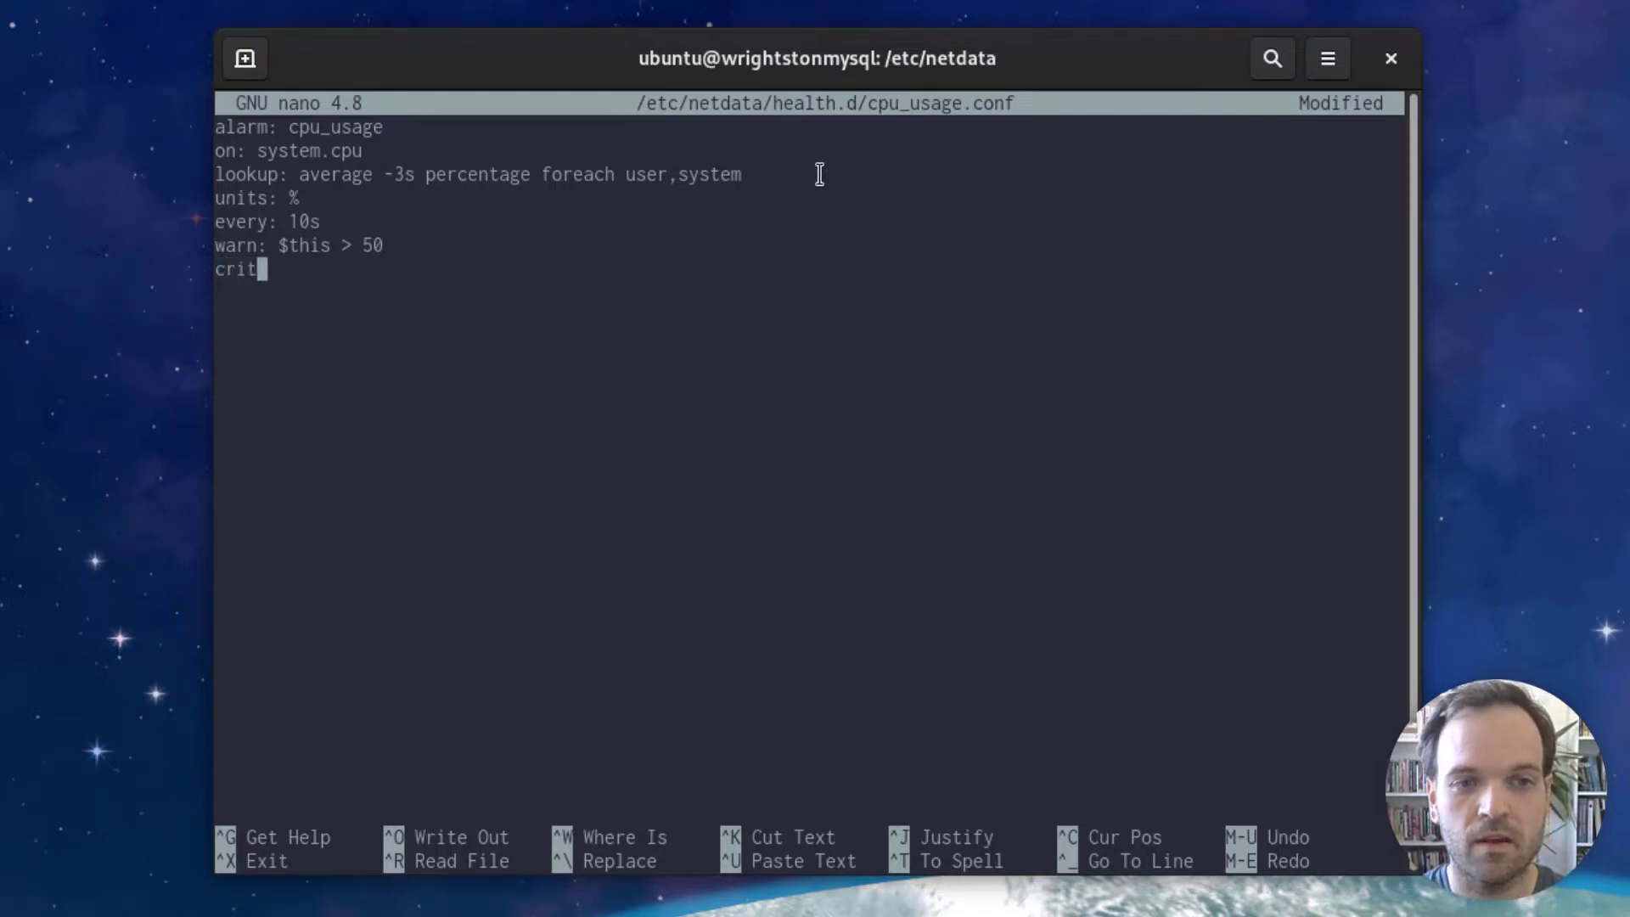
type(": $thi")
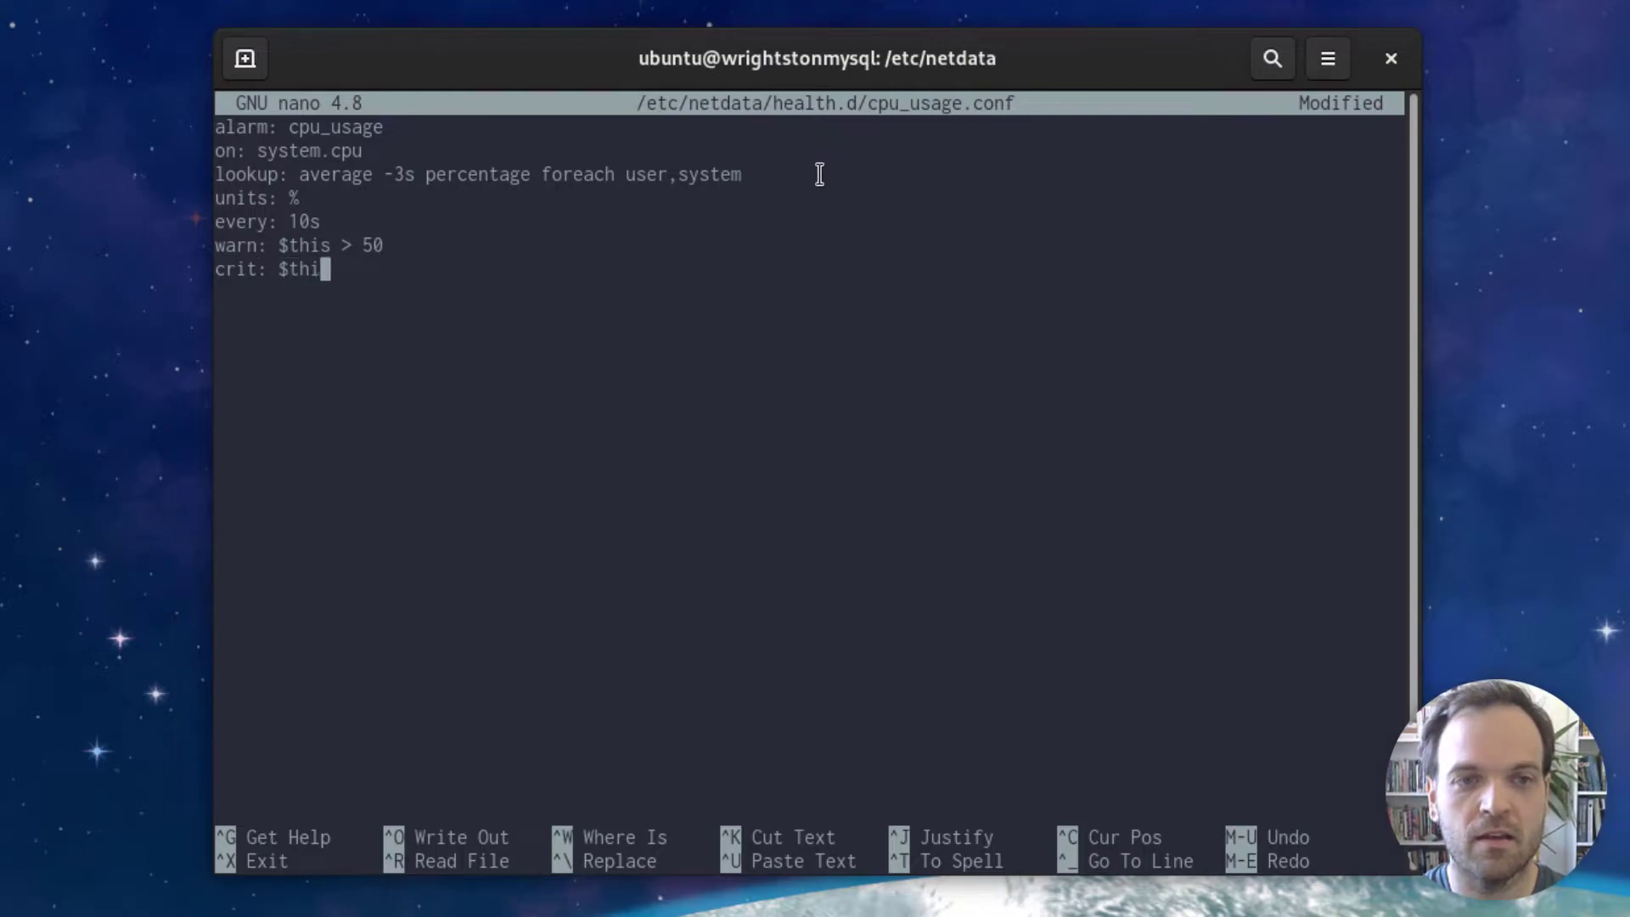
type("s > 80")
key("Return")
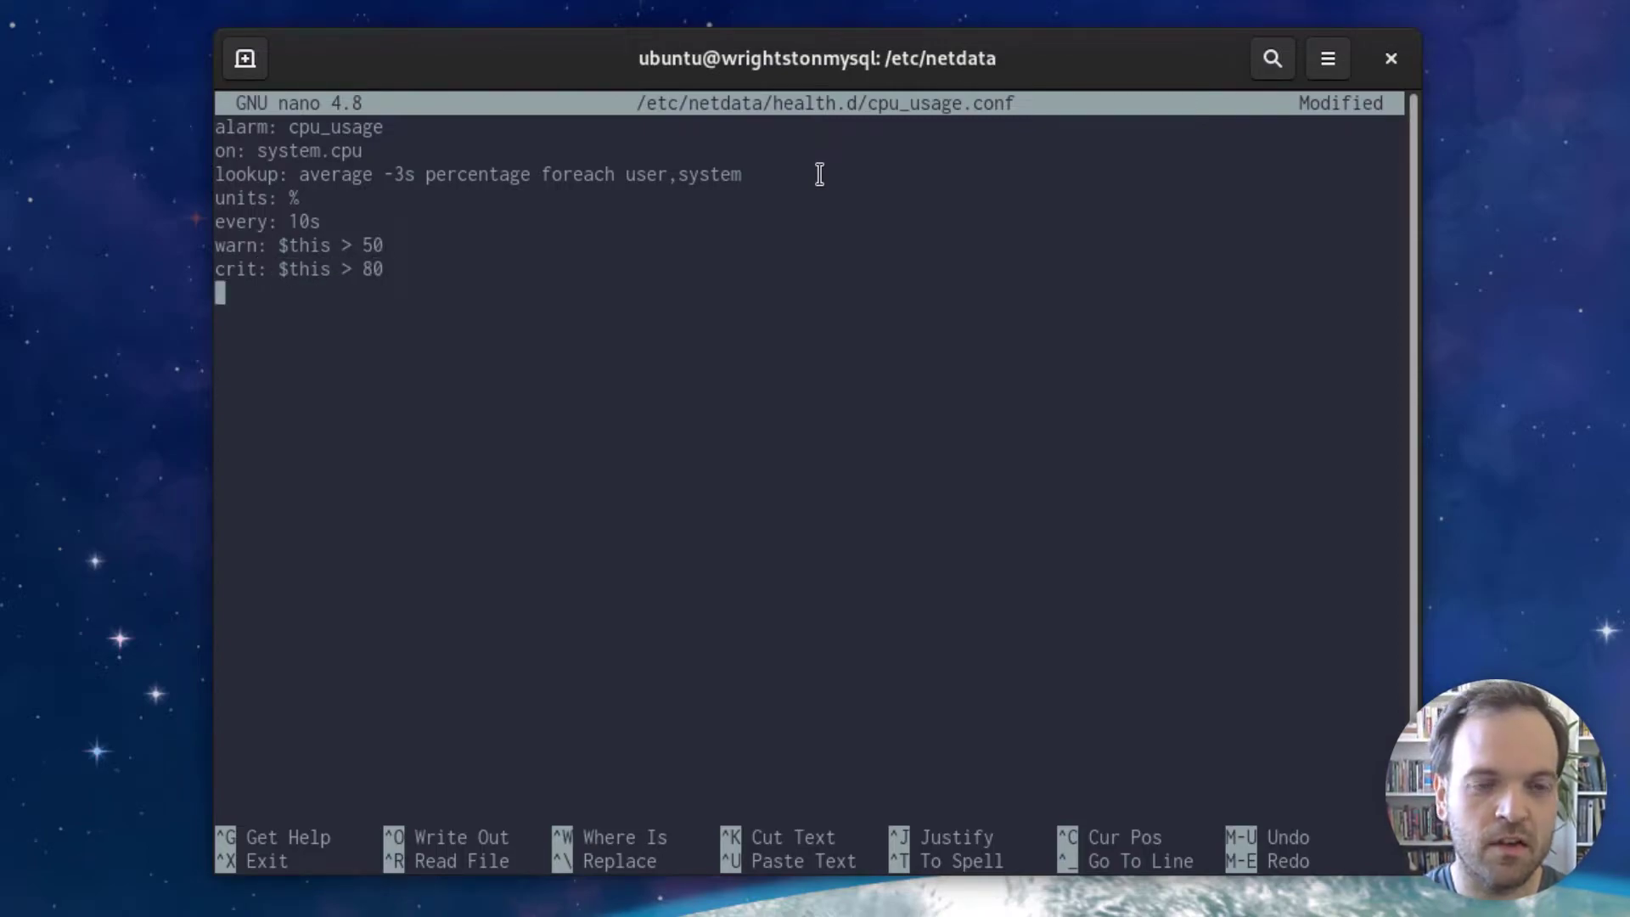
double_click(296, 269)
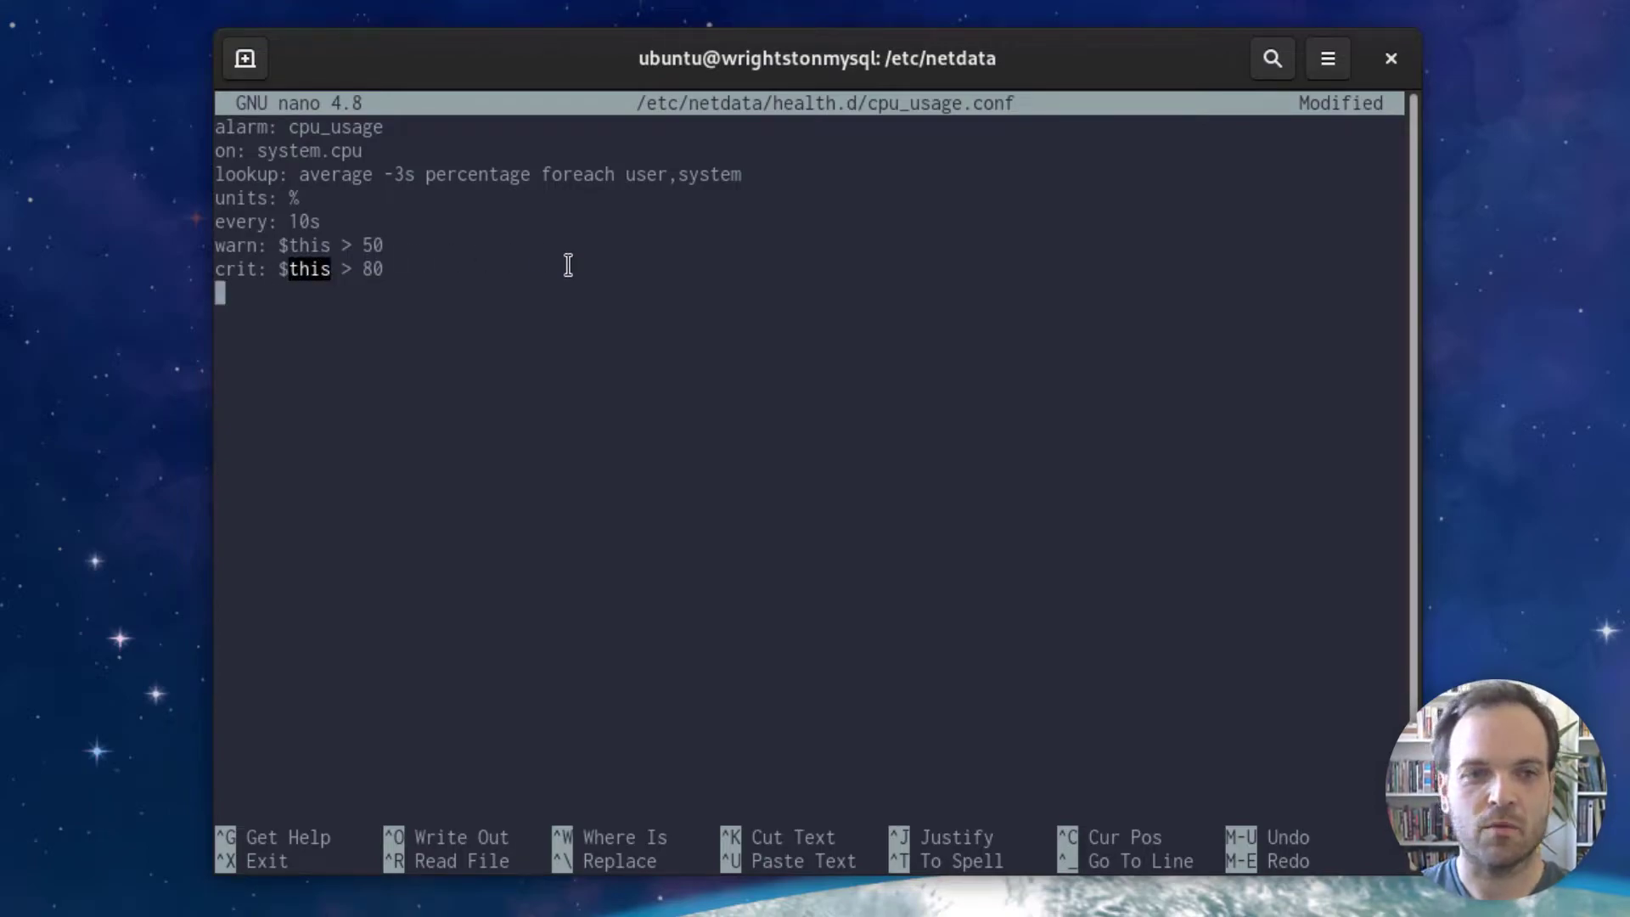
left_click_drag(297, 175, 740, 170)
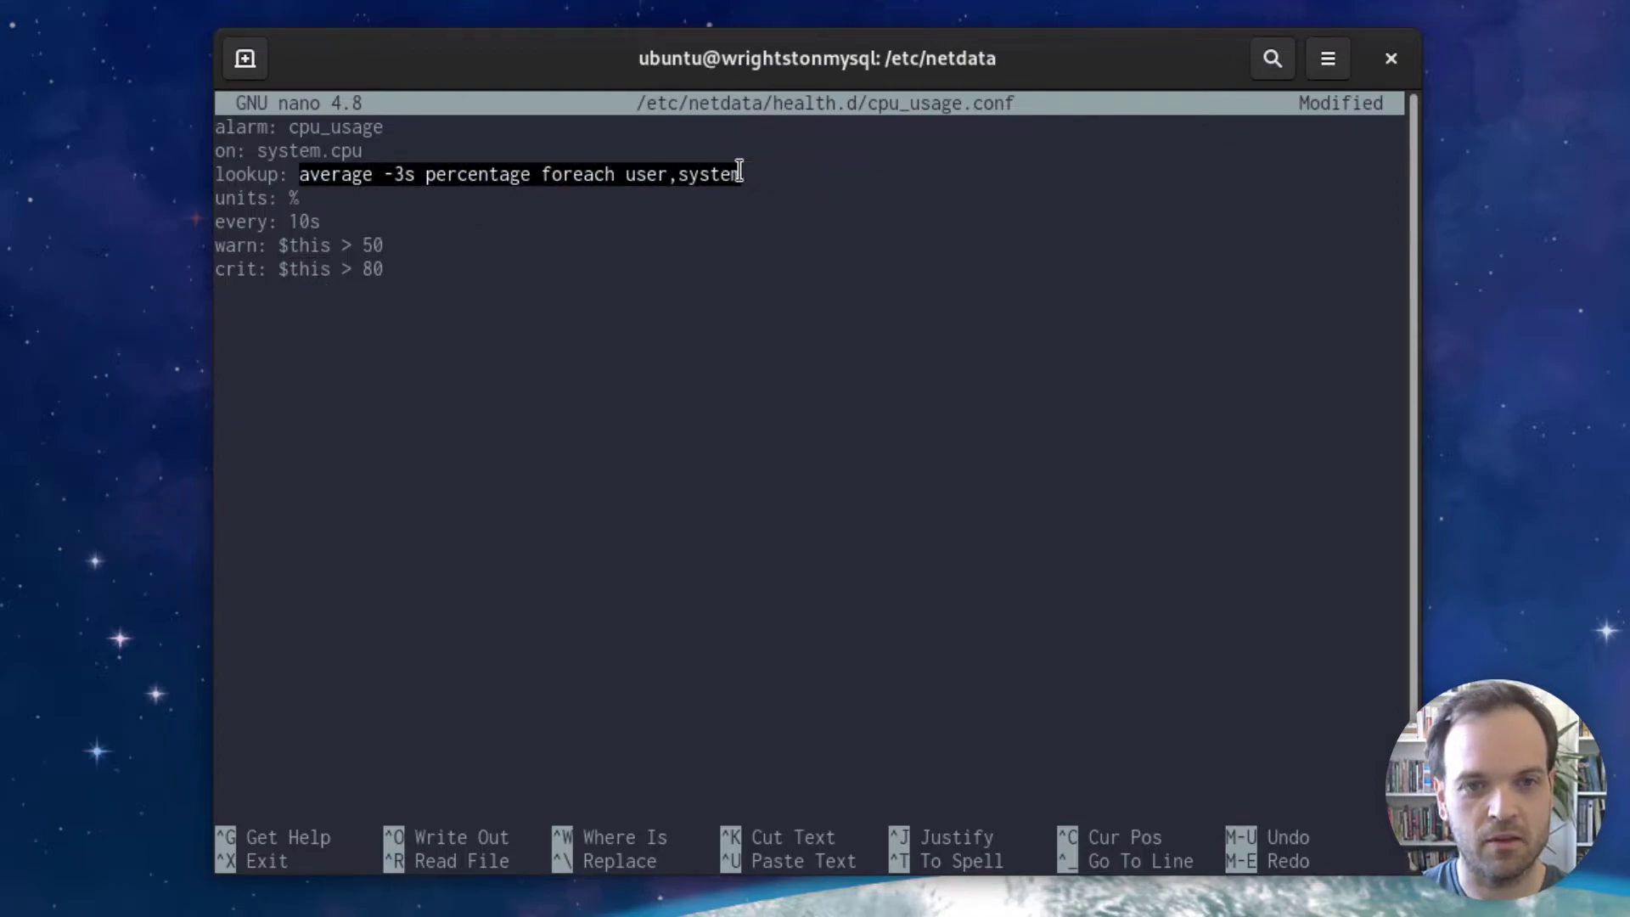
left_click(407, 299)
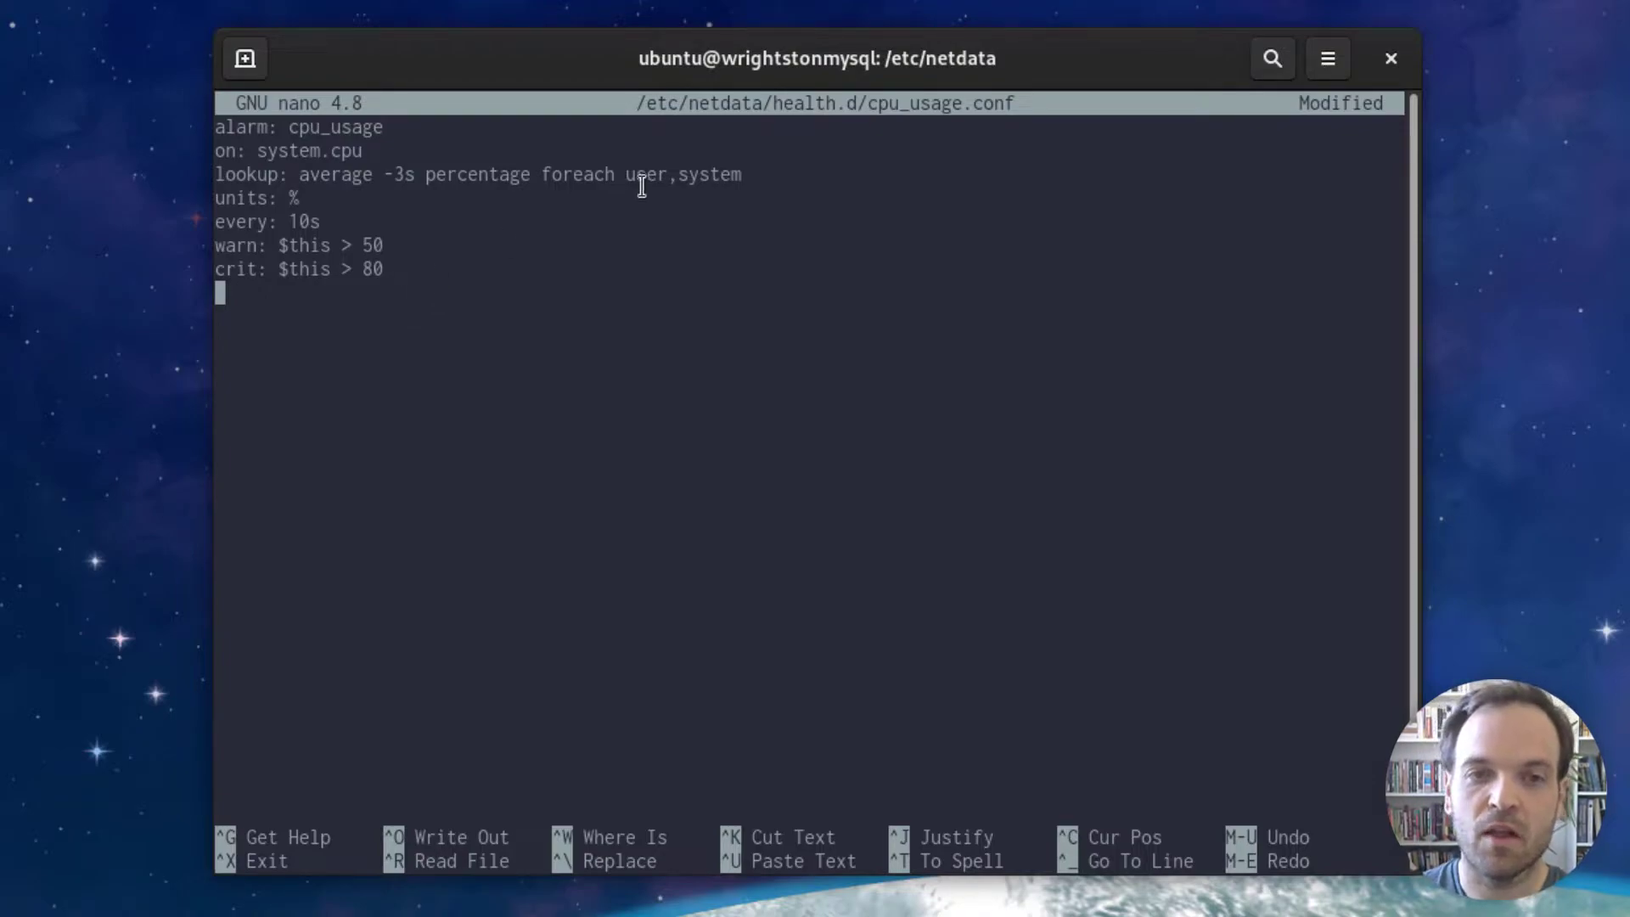
left_click_drag(625, 174, 740, 174)
left_click(510, 324)
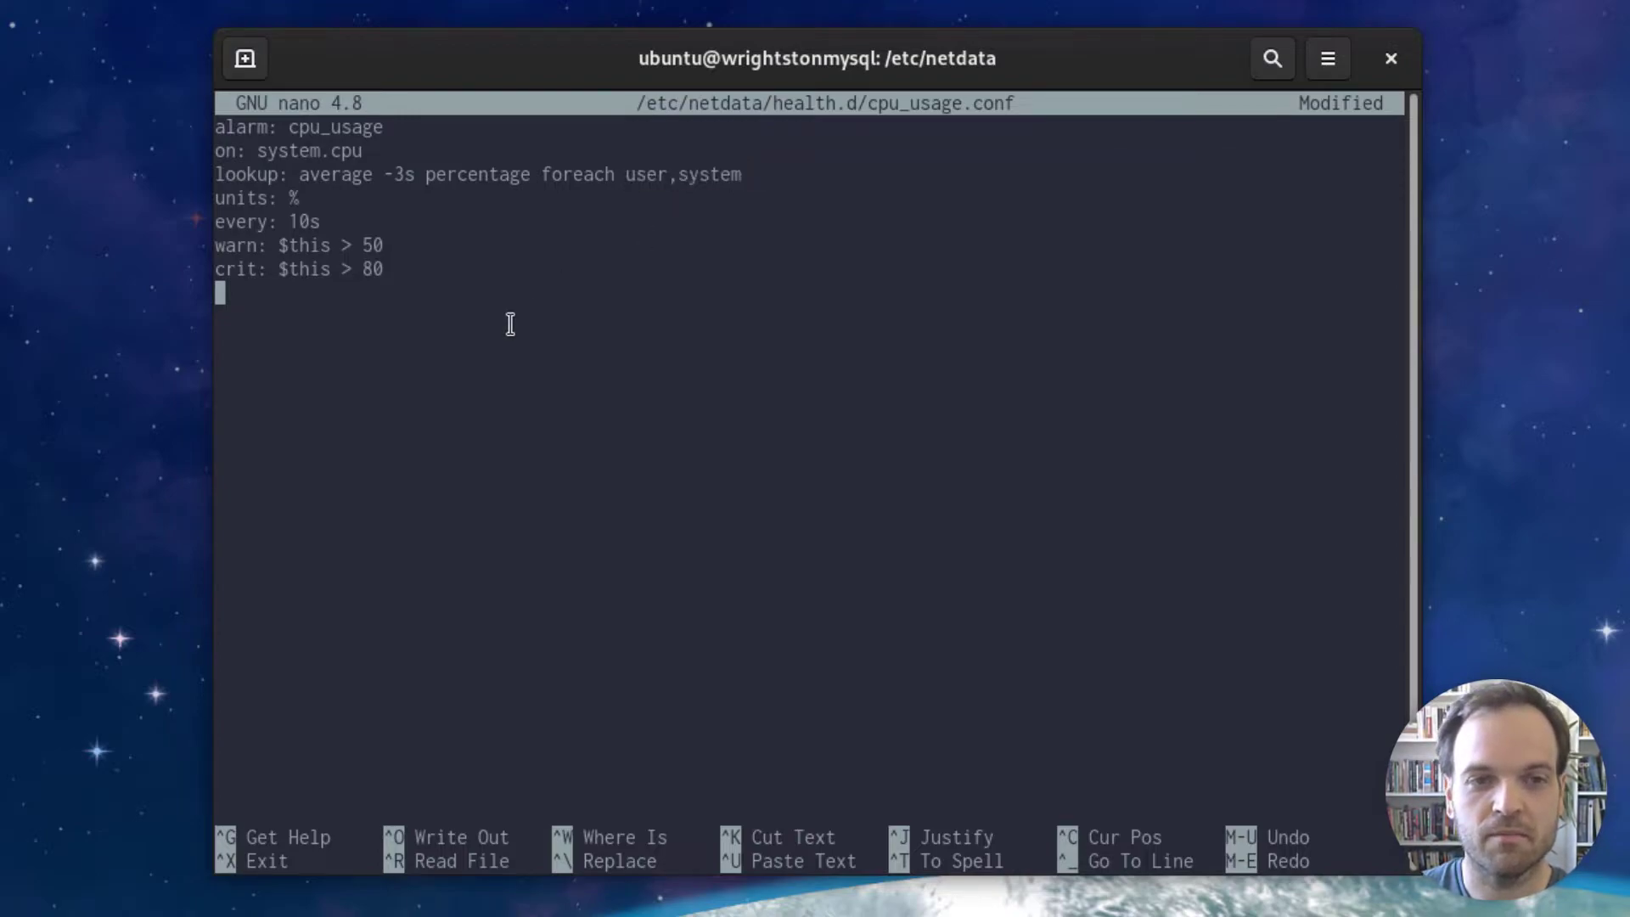
Step: Add the line "info: CPU utilization of users or the system itself." below the "crit" line
type("info:")
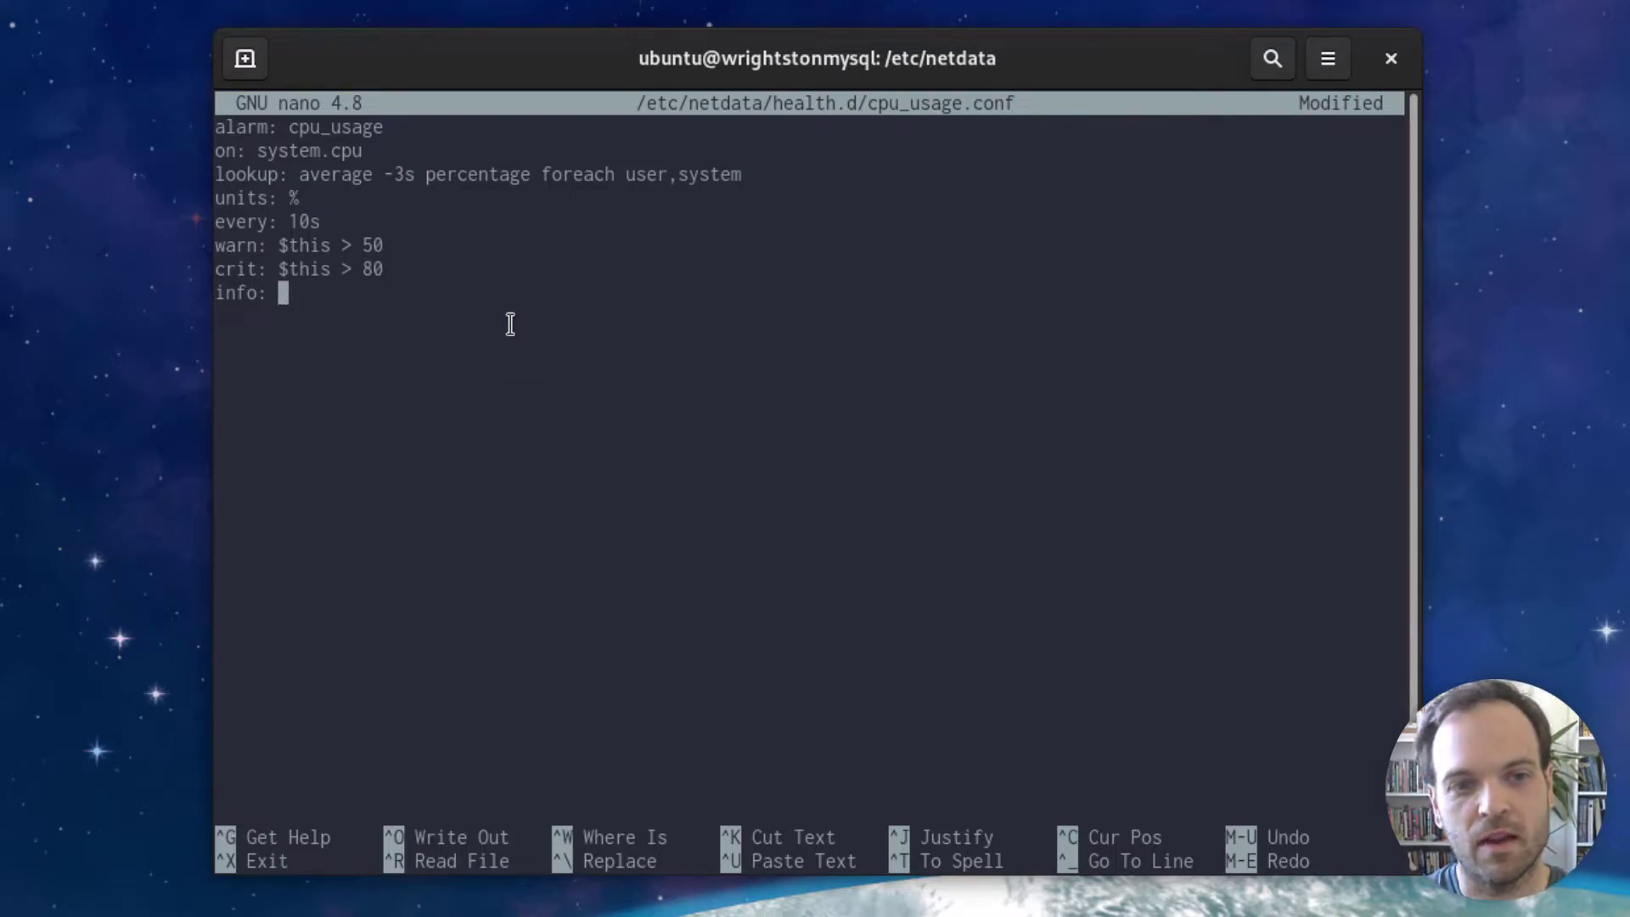
type("CPU ")
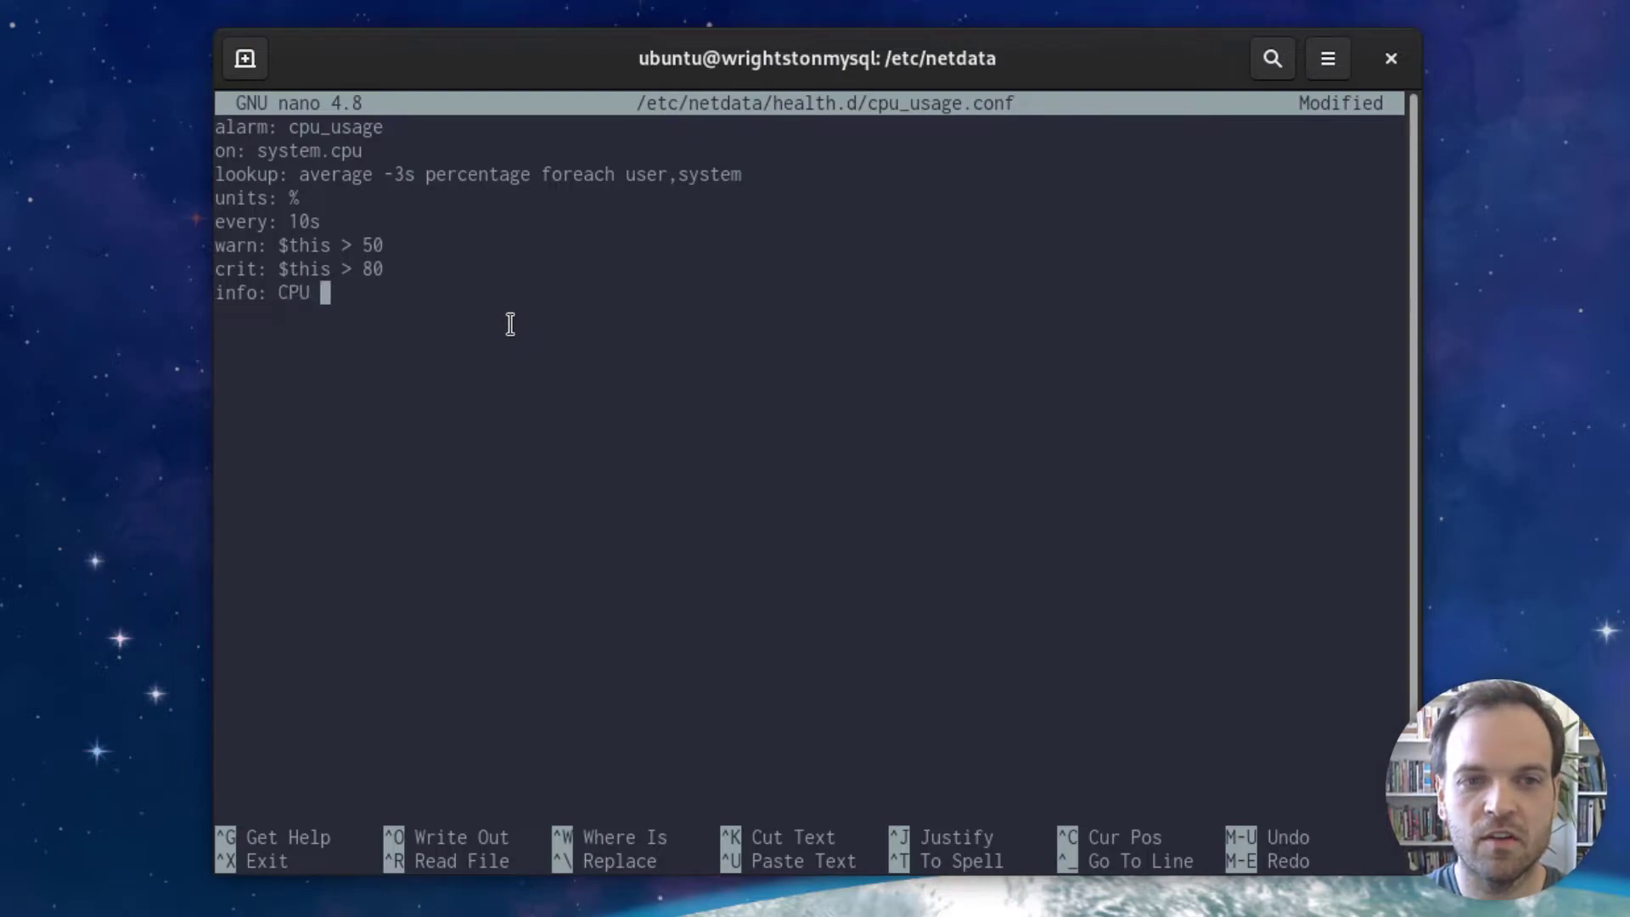
type("utilizat")
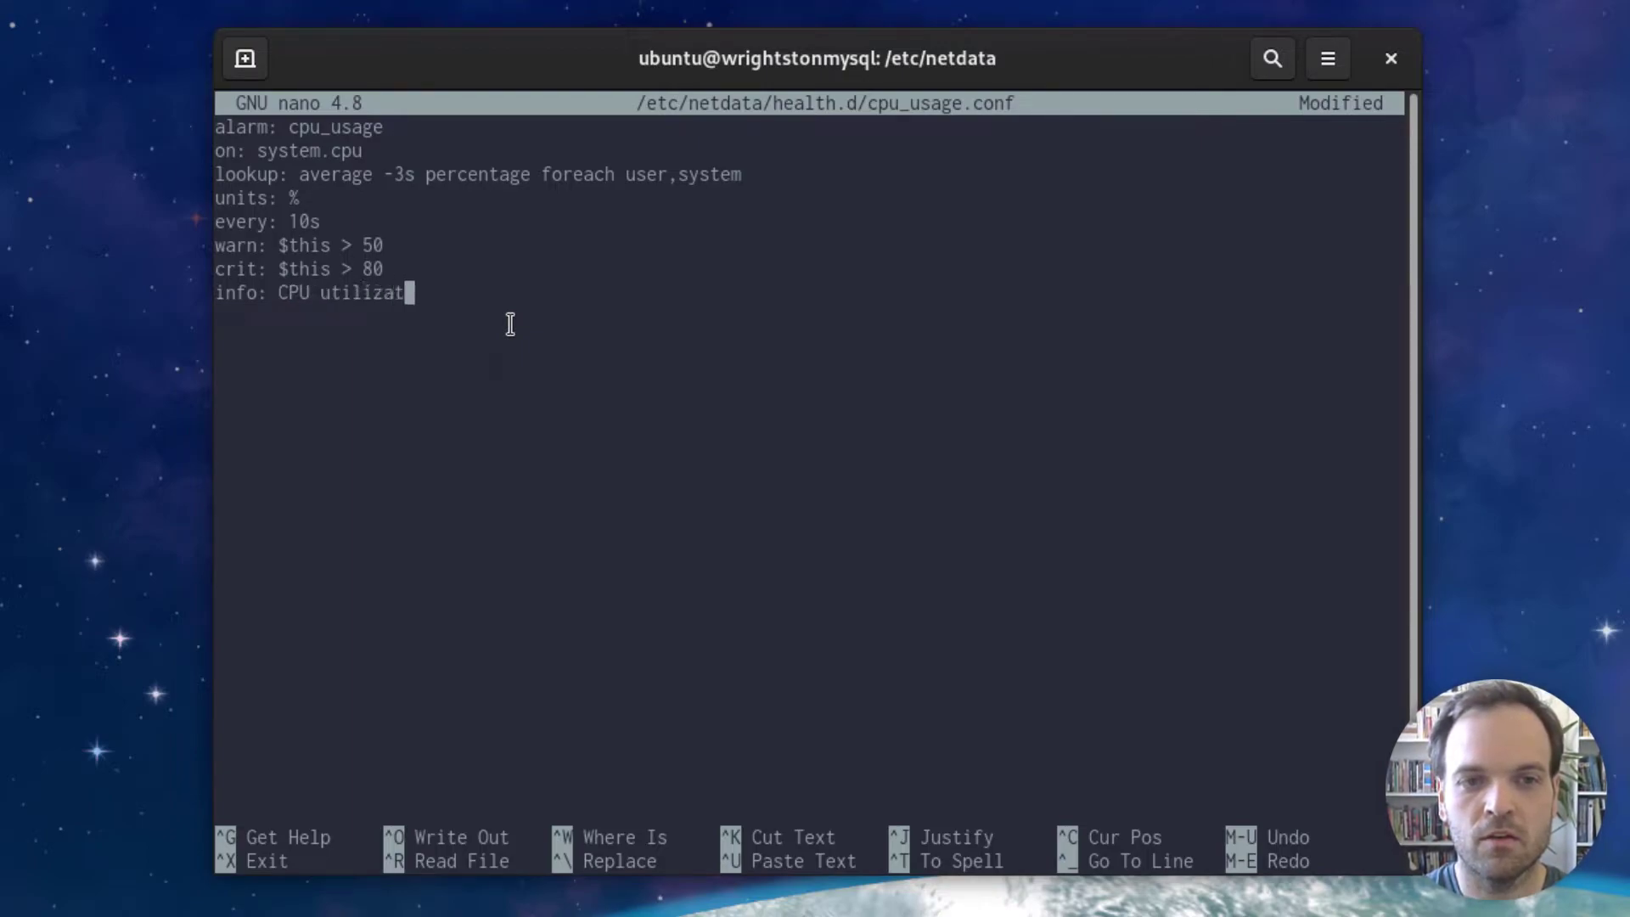
type("ion of users or the system itse")
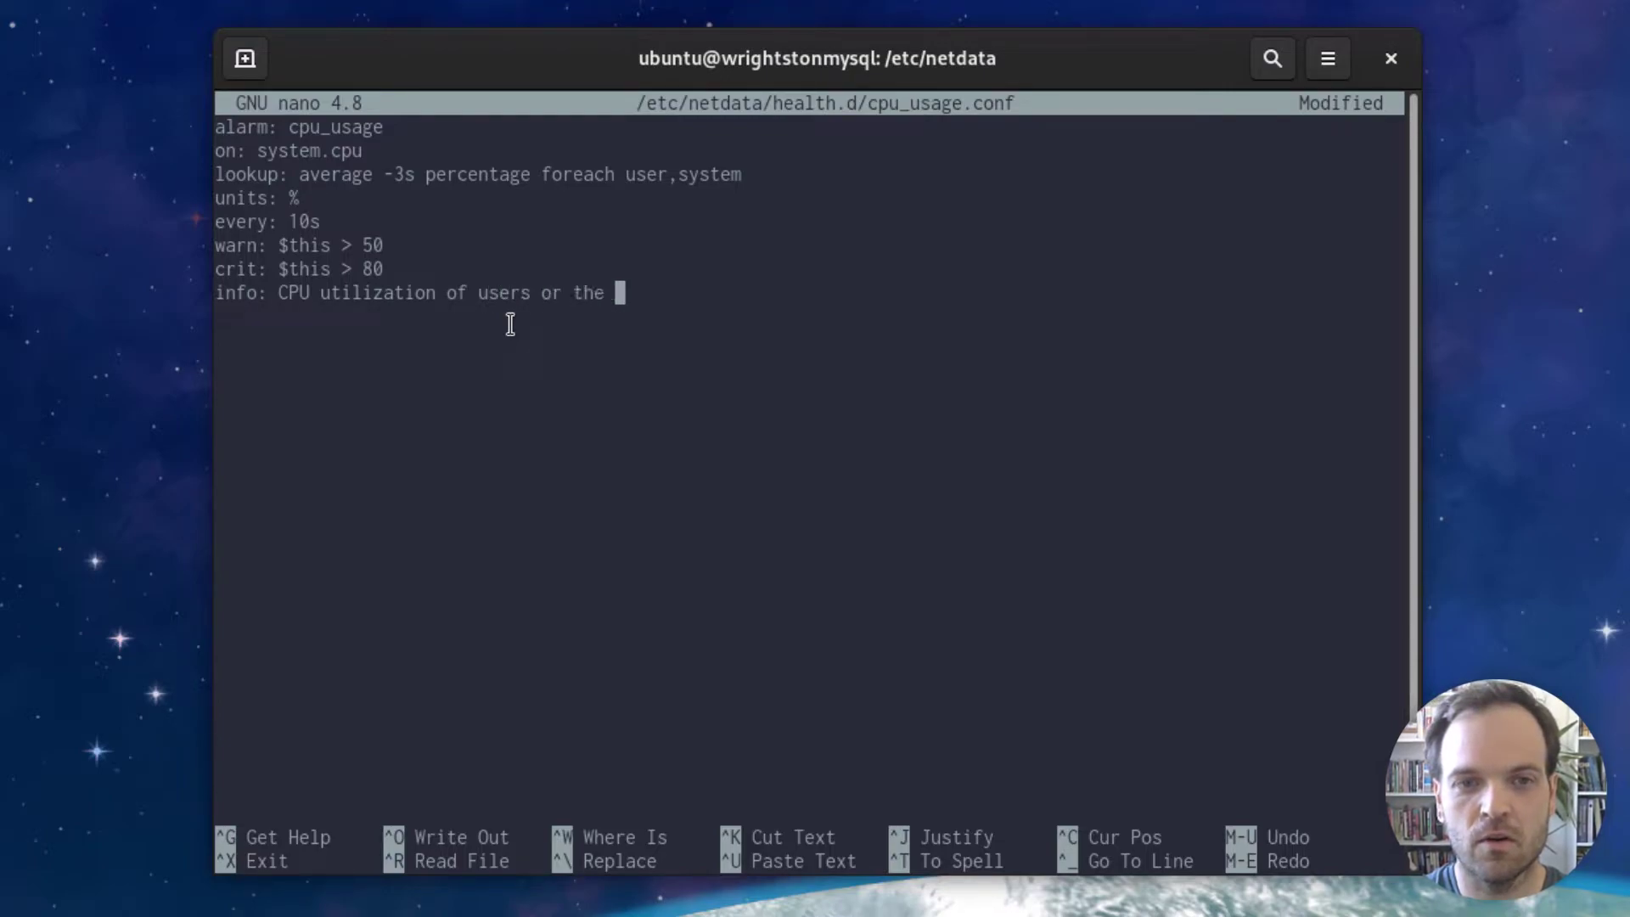
type("lf.")
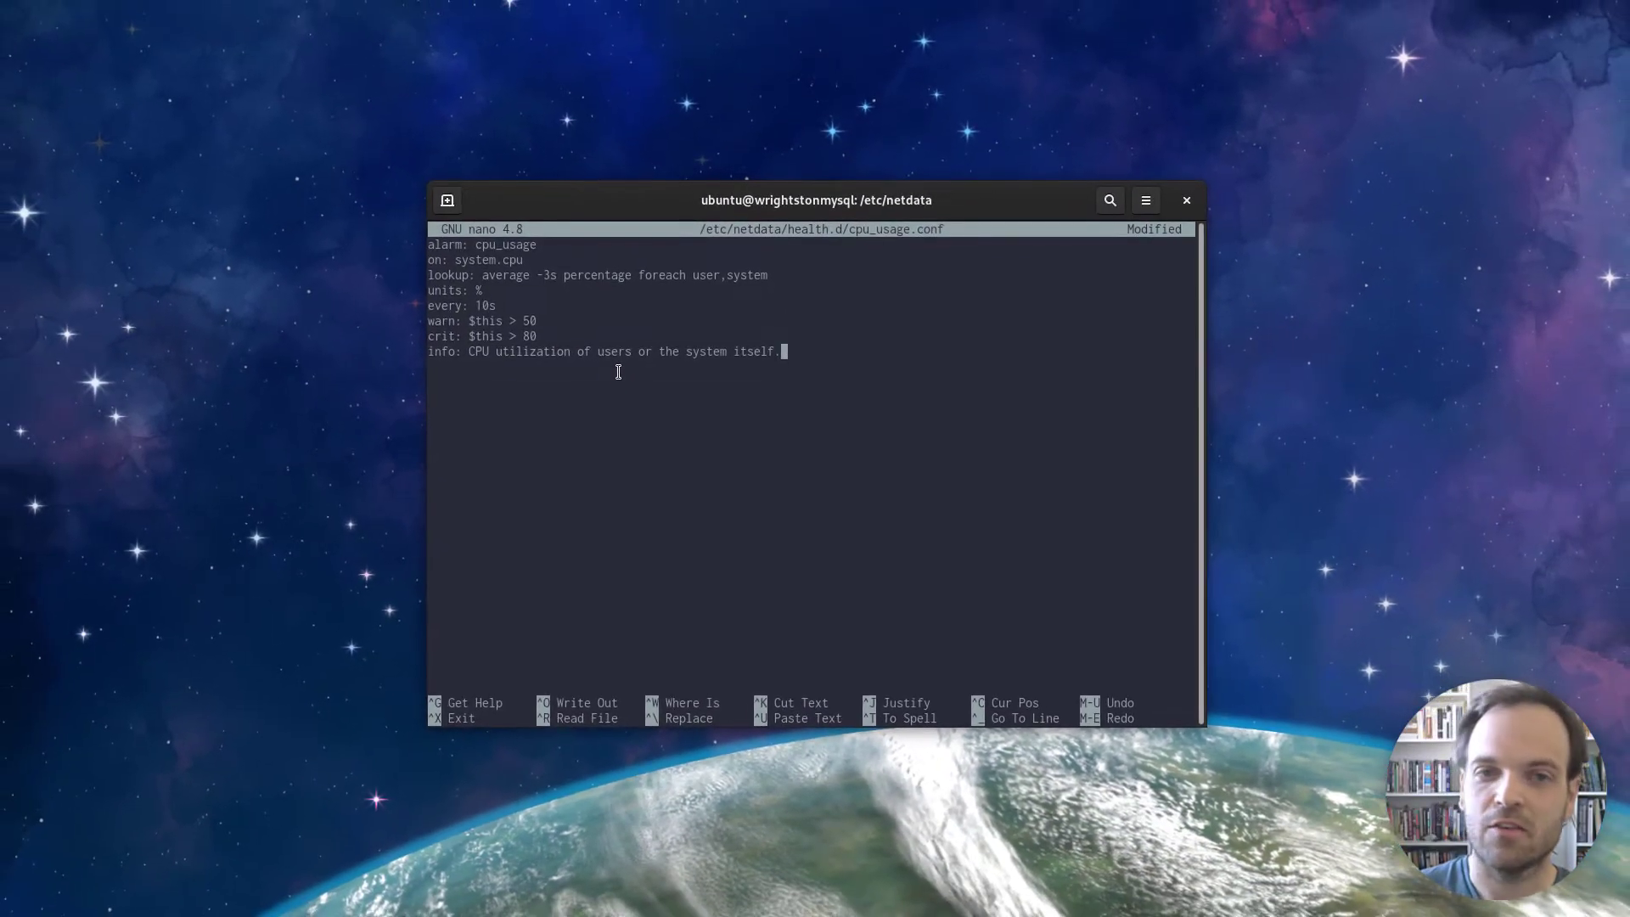
Step: Save the alarm definition to cpu_usage.conf and exit the editor
key("ctrl+x")
key("y")
key("Return")
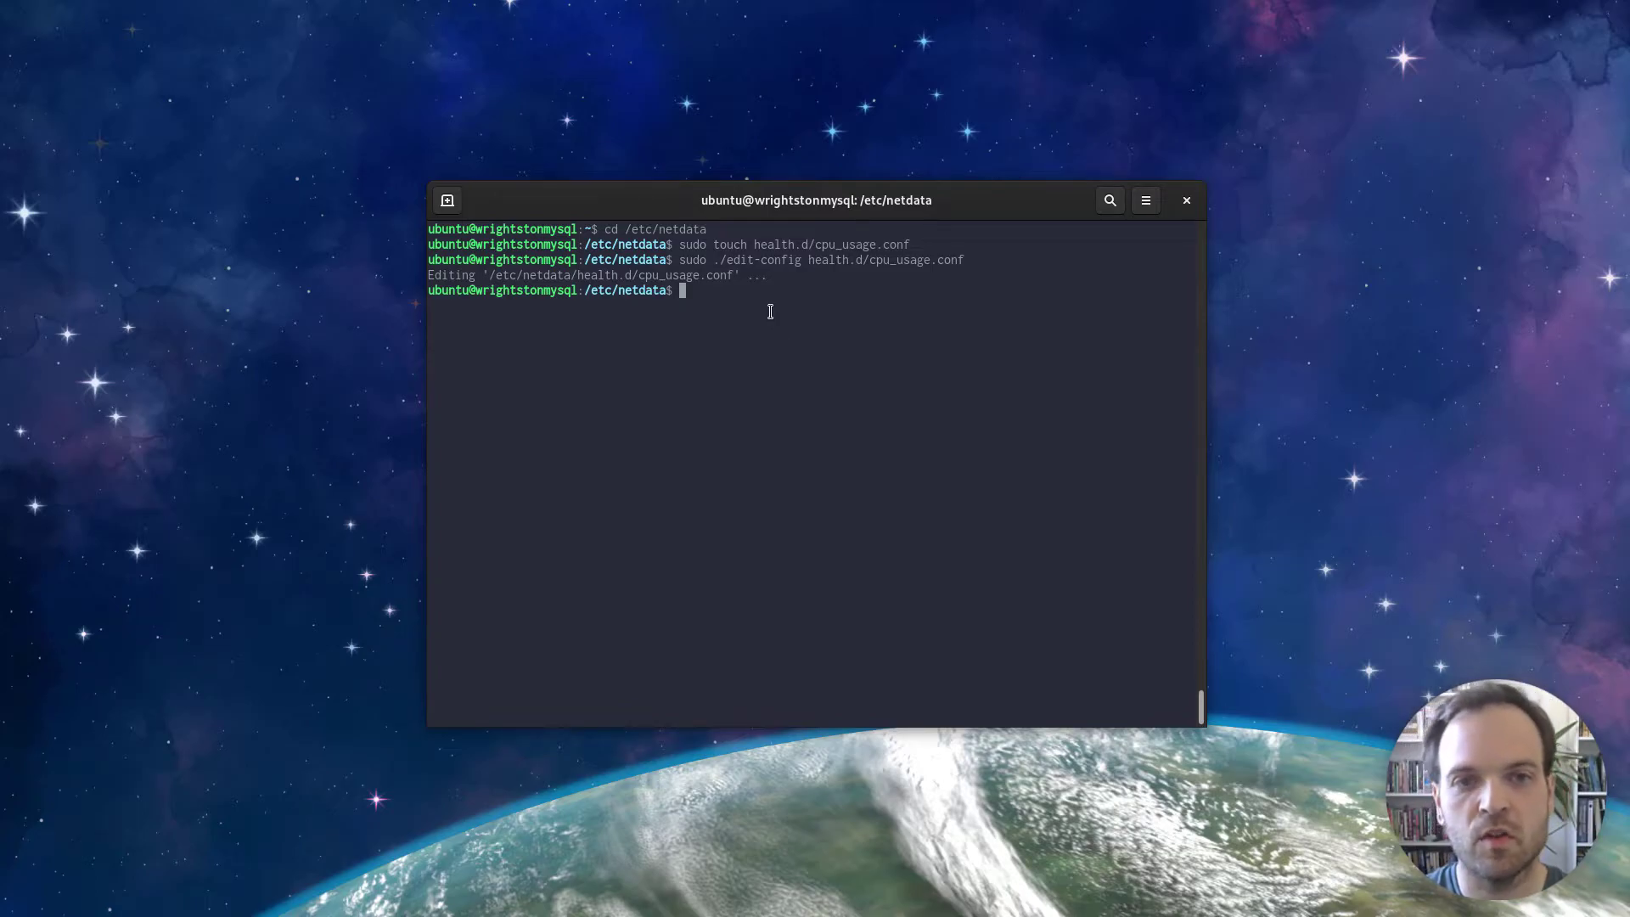
Step: Reload Netdata's health configuration with the command "sudo netdatacli reload-health"
left_click_drag(640, 275, 694, 275)
left_click(740, 303)
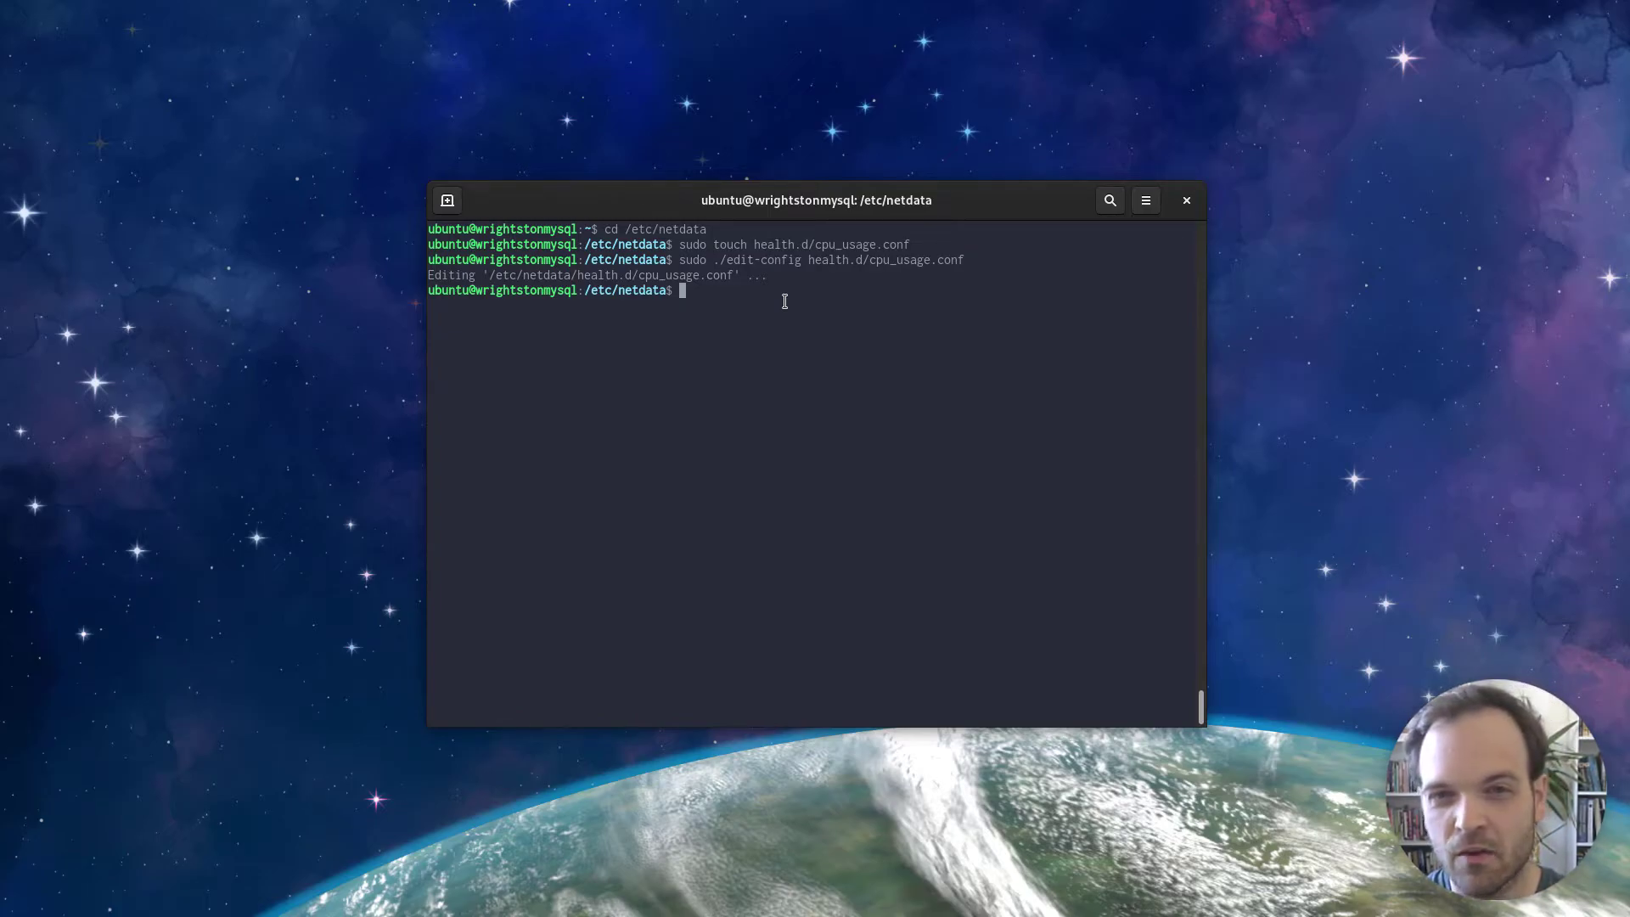
type("sudo ")
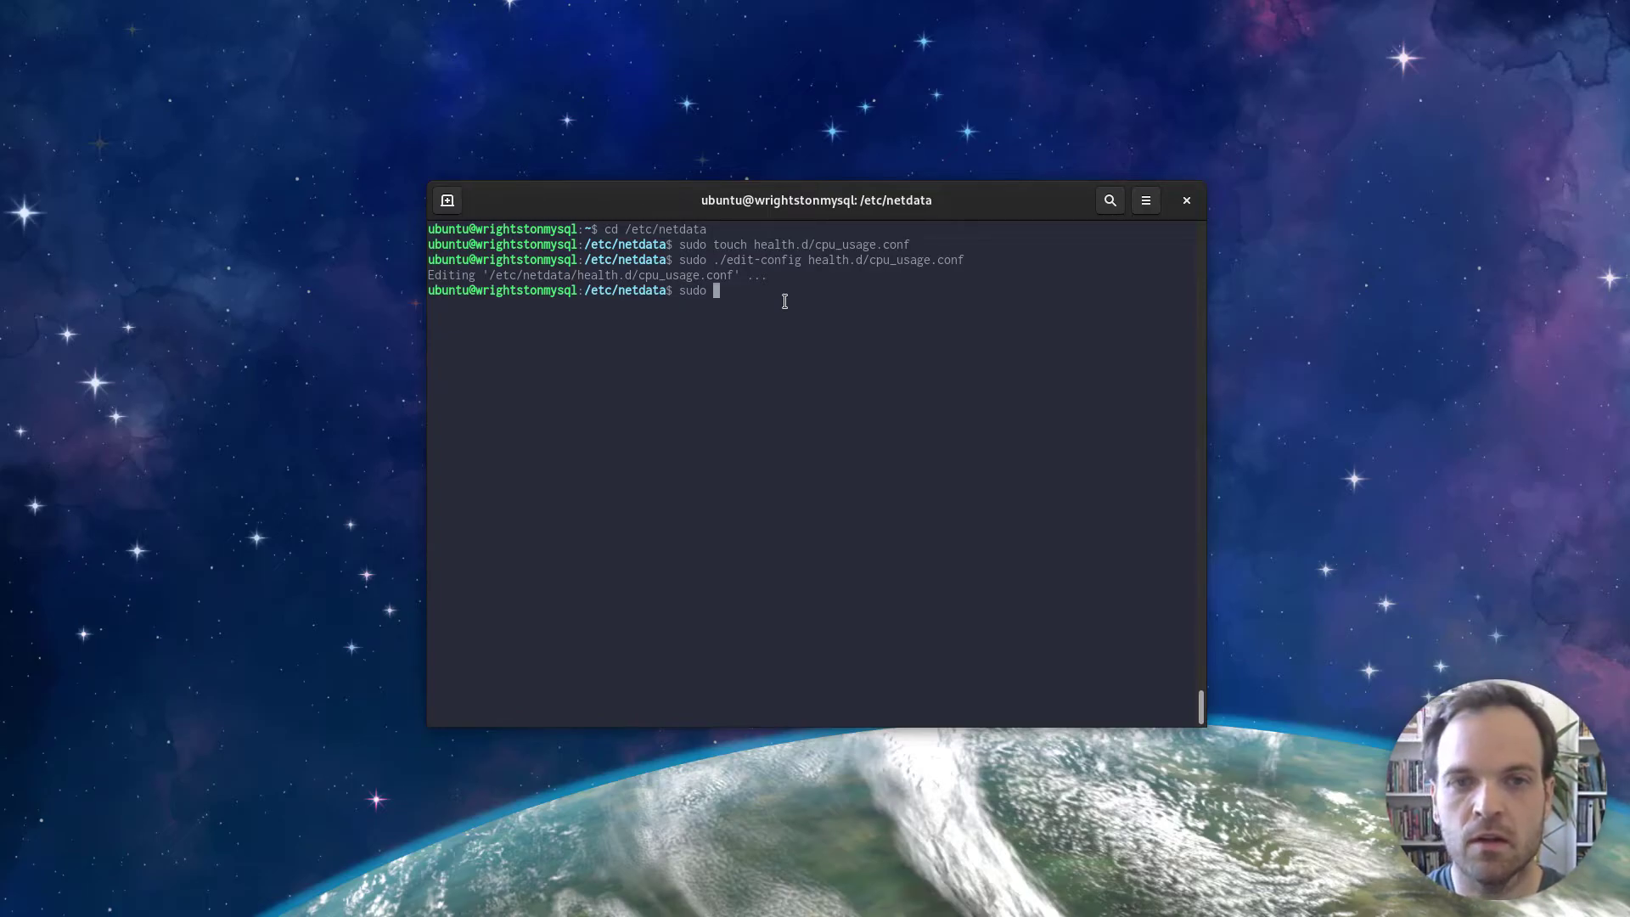
type("netdatacl")
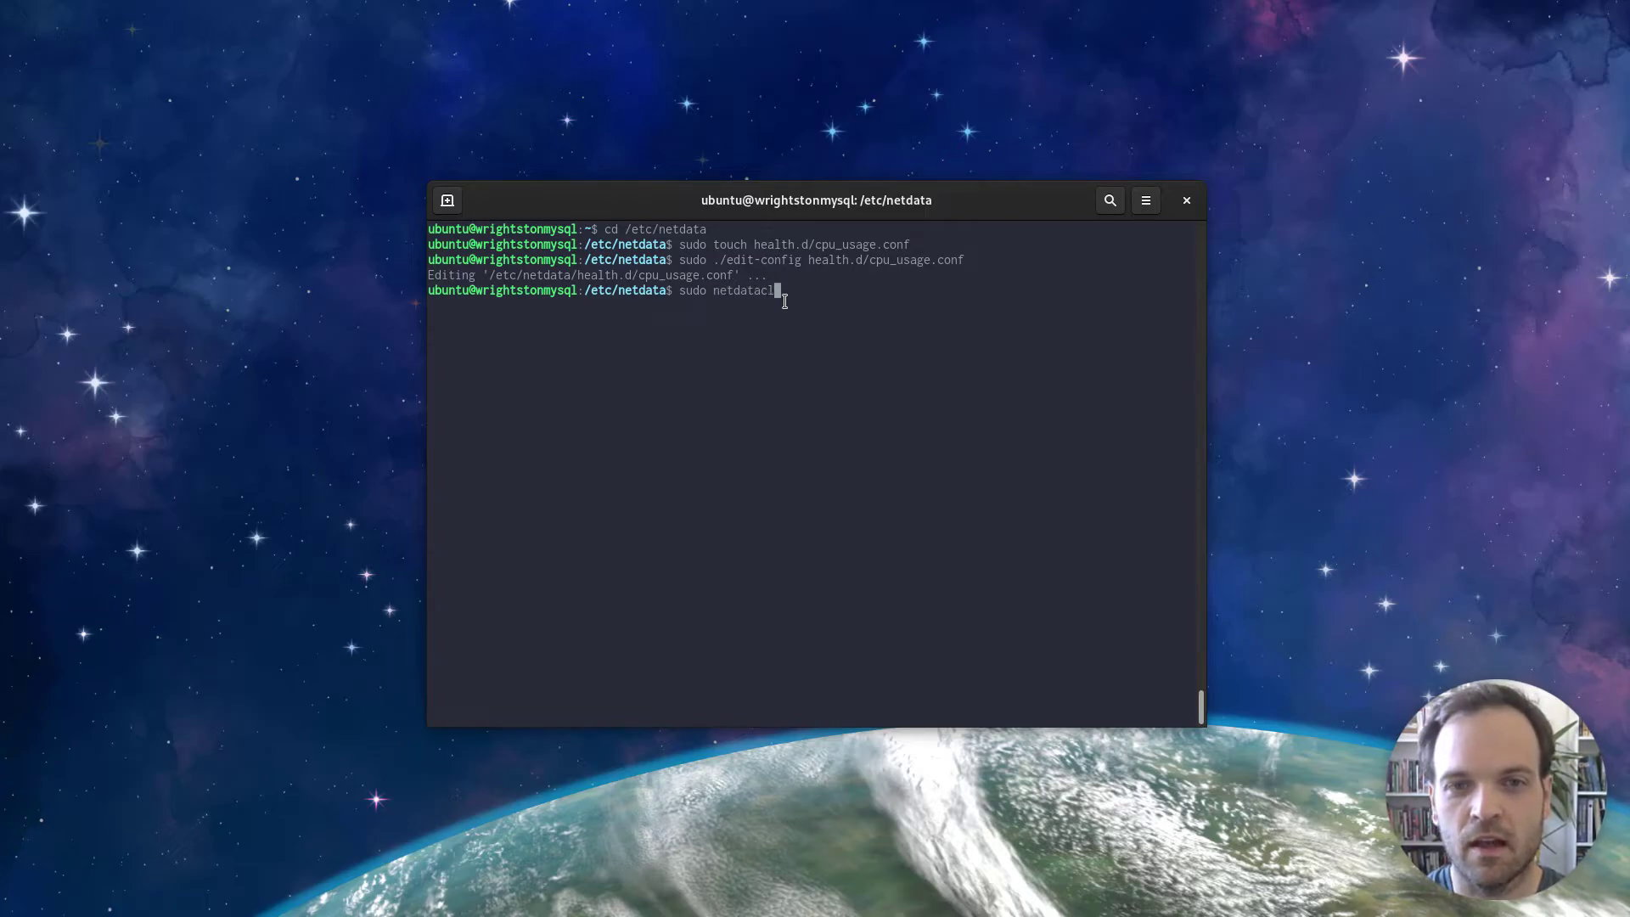
type("i reloa")
type("d-heal")
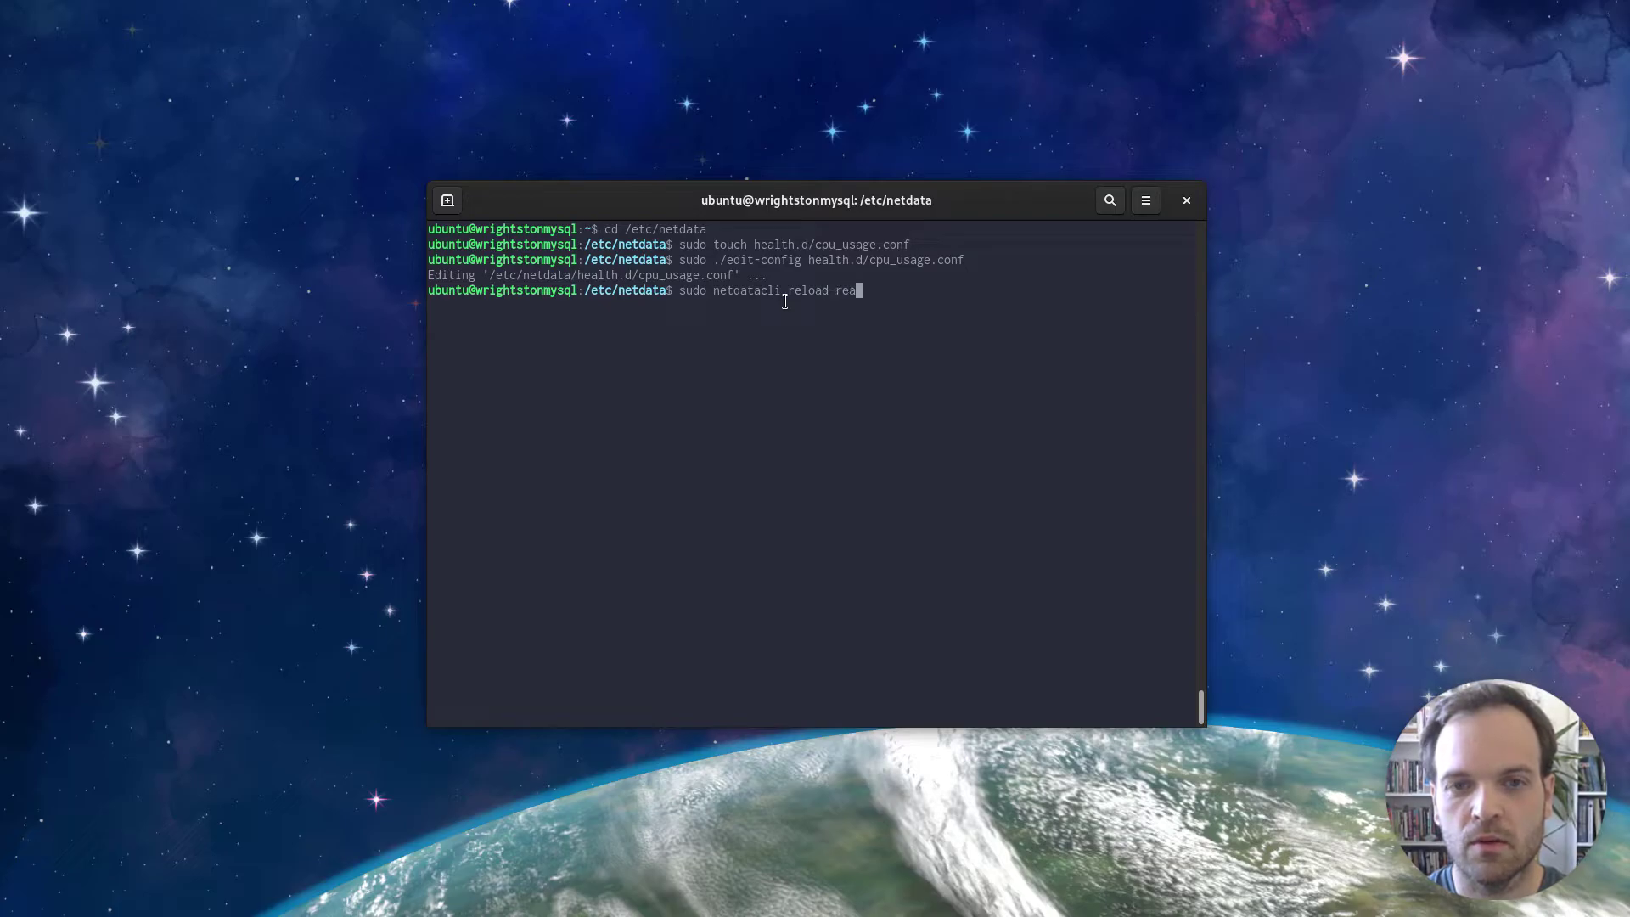
type("th")
key("Return")
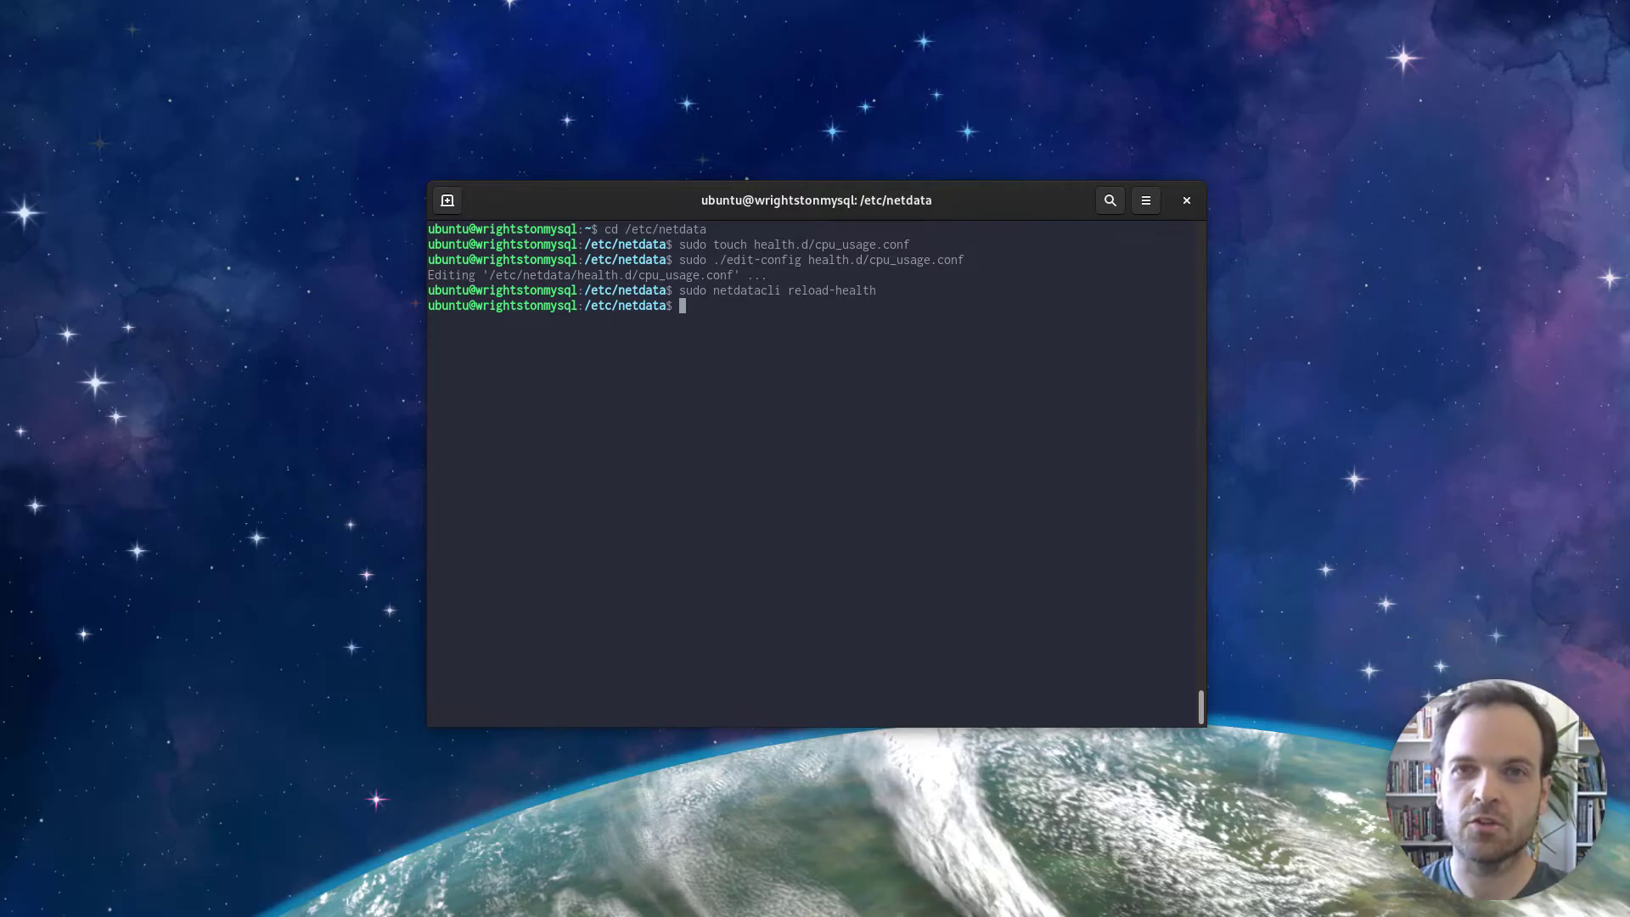
Step: Switch to the Netdata dashboard in the browser, open the alarms dialog and look through the list of all running alarms
key("alt+Tab")
left_click_drag(856, 218, 868, 19)
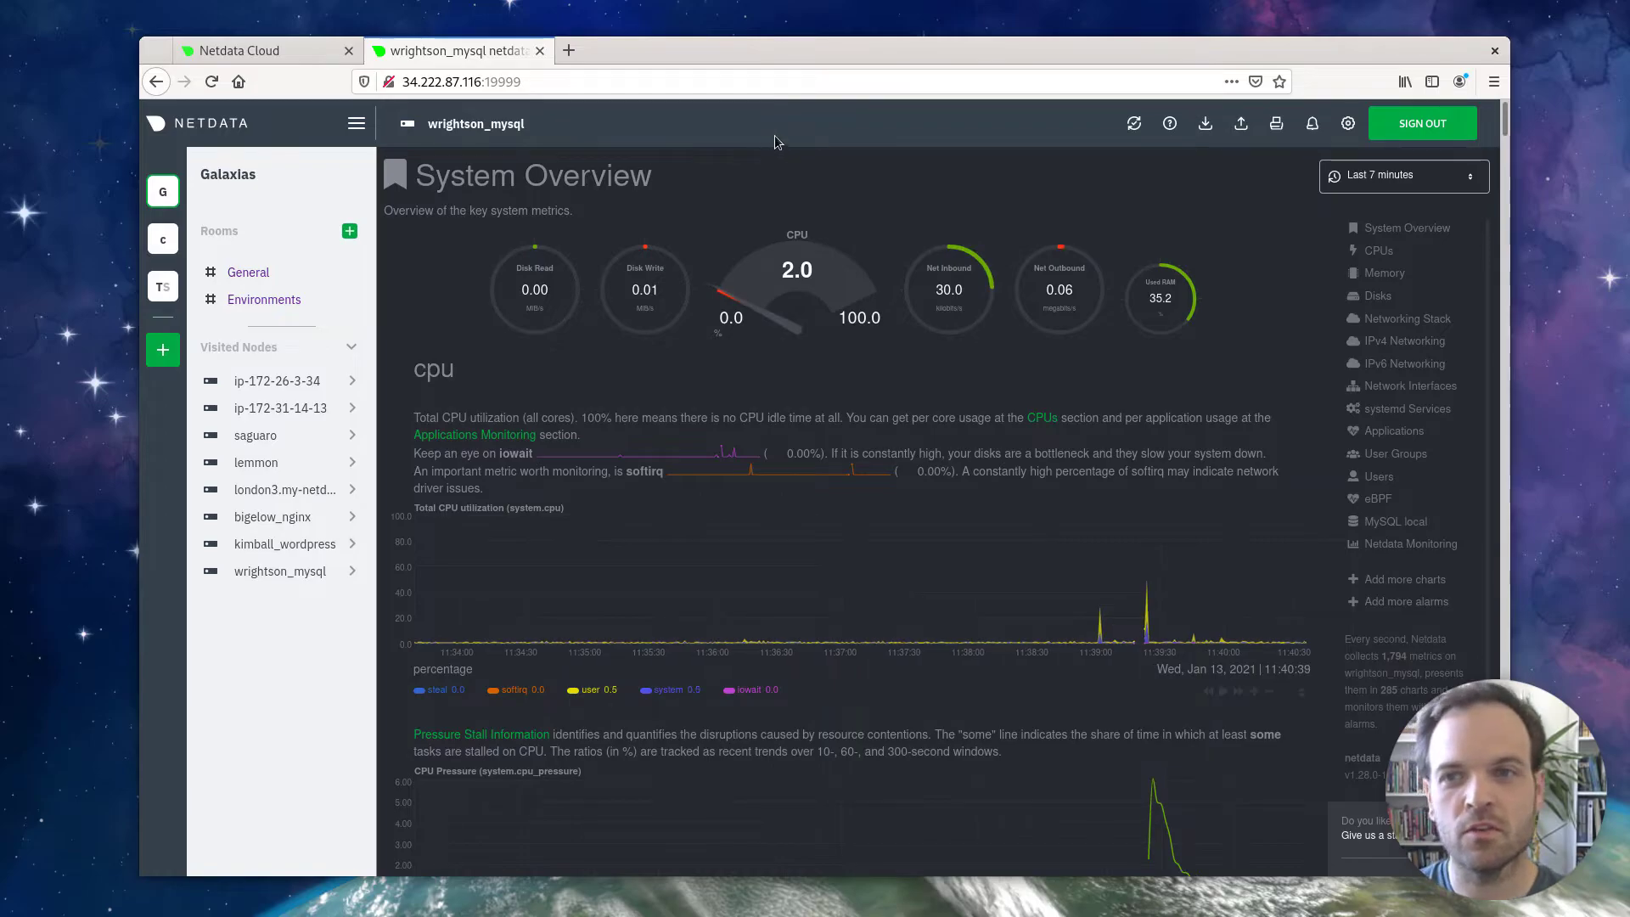
left_click(1310, 126)
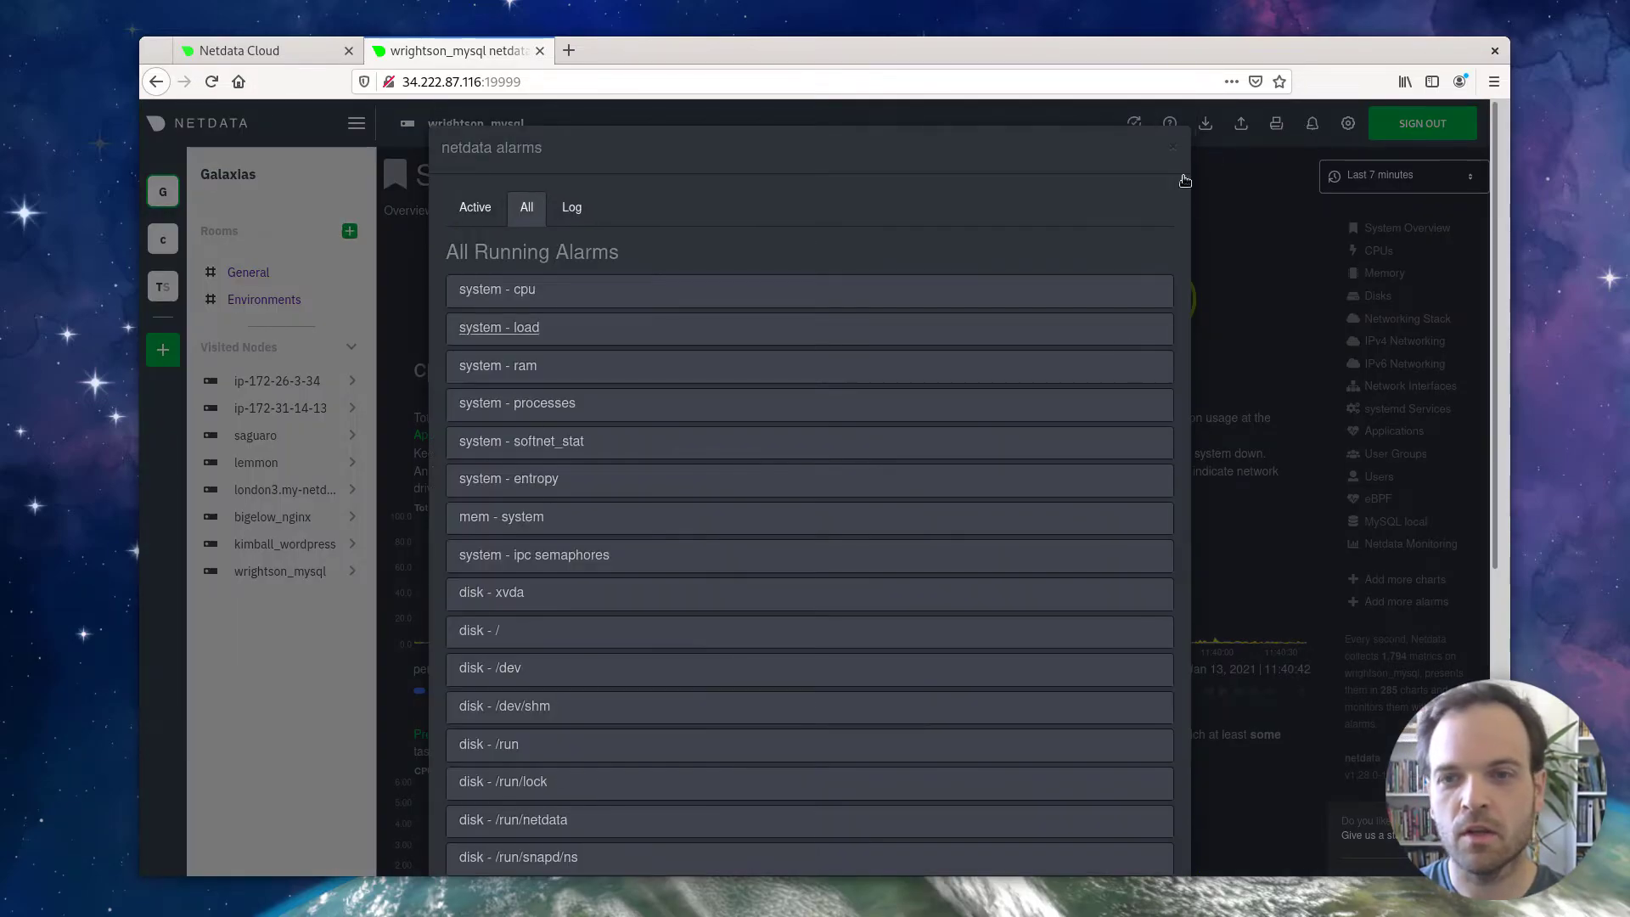
left_click(1272, 196)
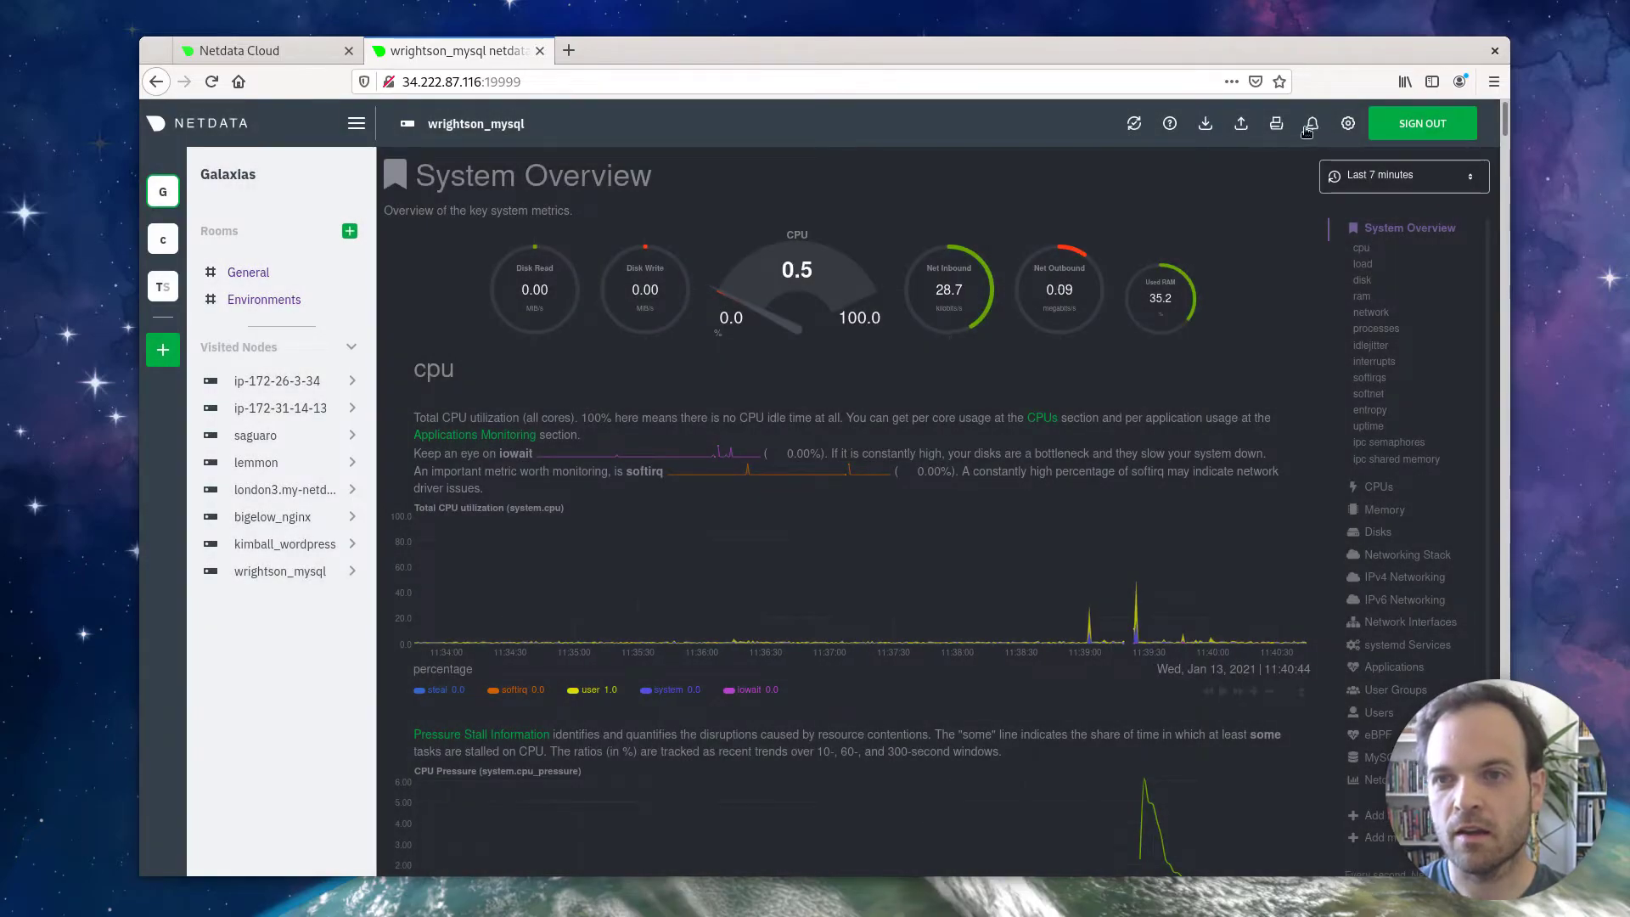
left_click(1311, 124)
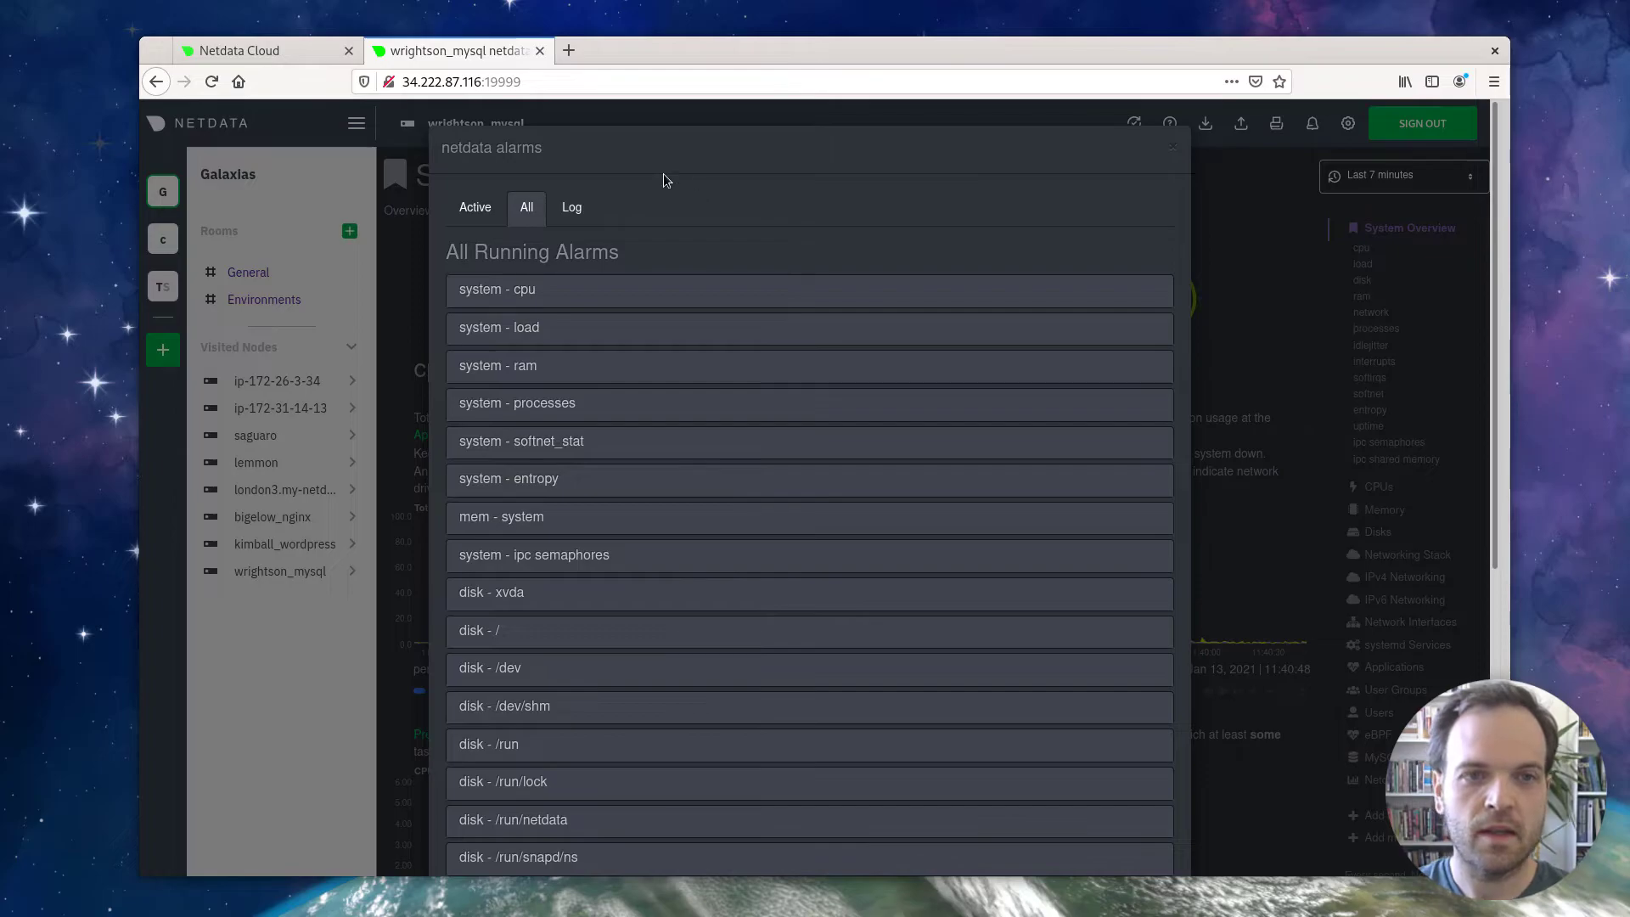
left_click(476, 207)
left_click(526, 210)
scroll(730, 424, "down", 3)
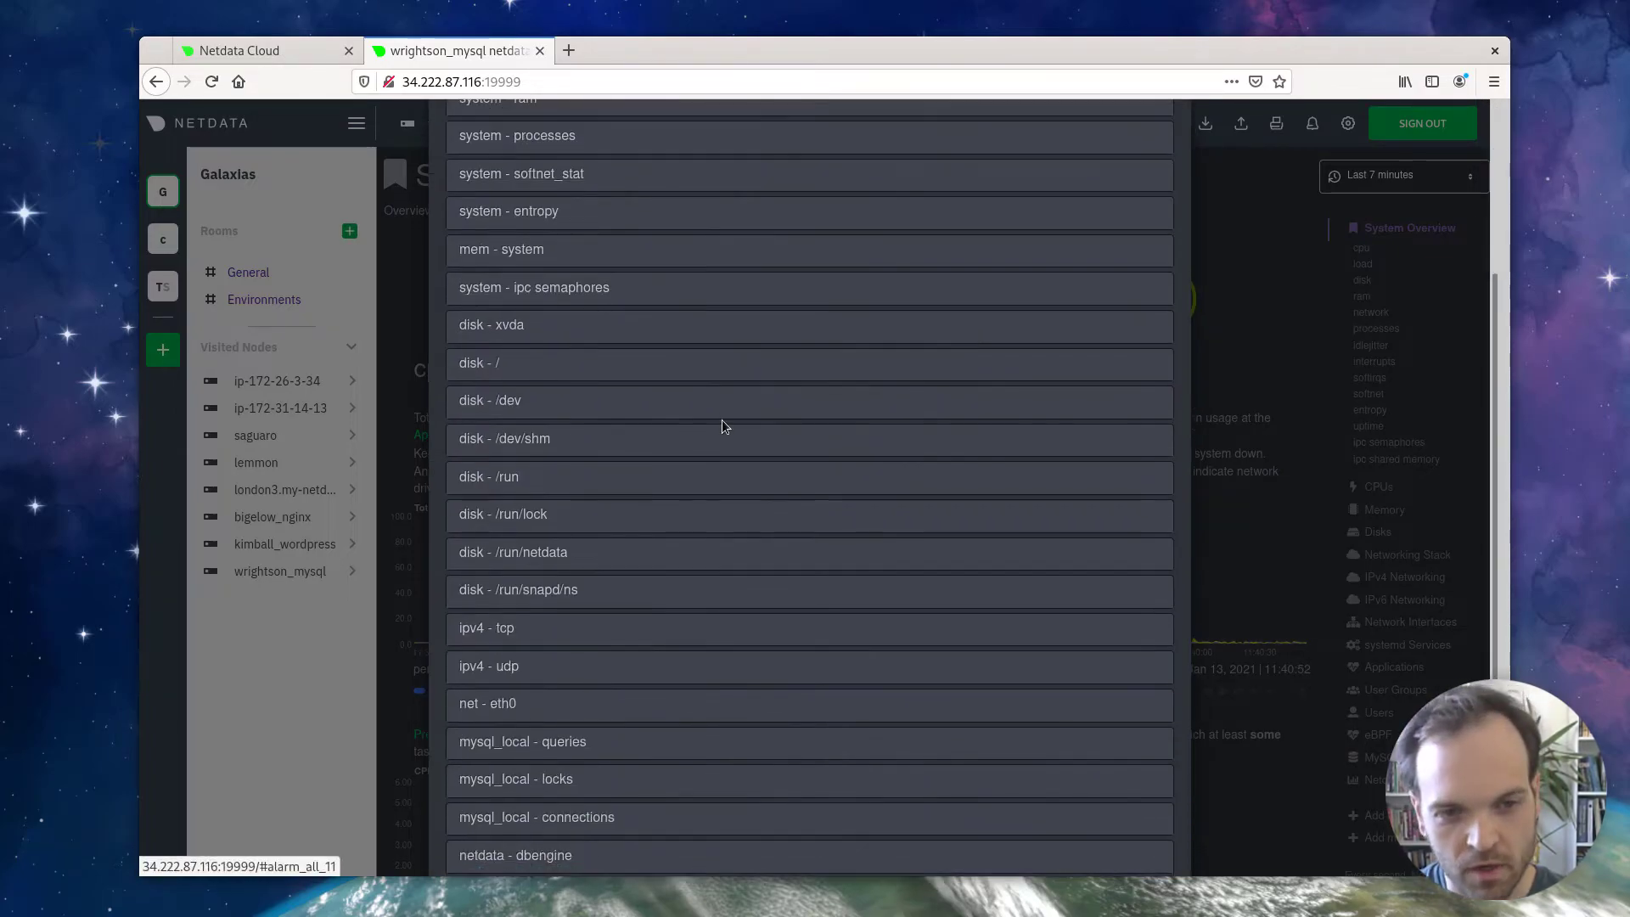
scroll(732, 423, "up", 3)
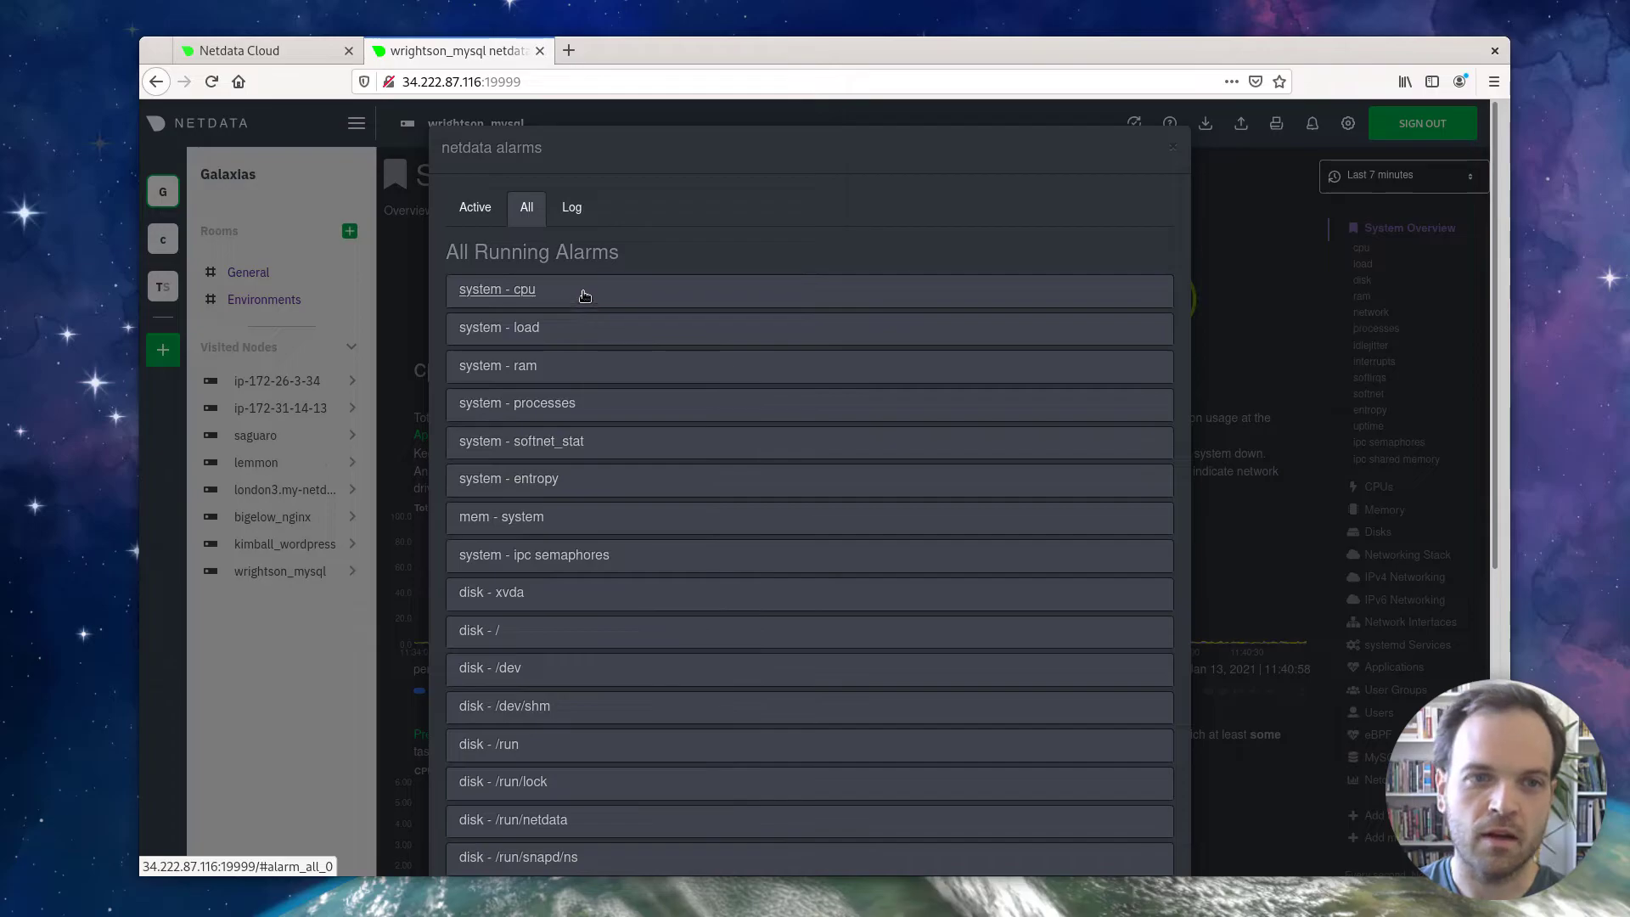
scroll(663, 433, "down", 3)
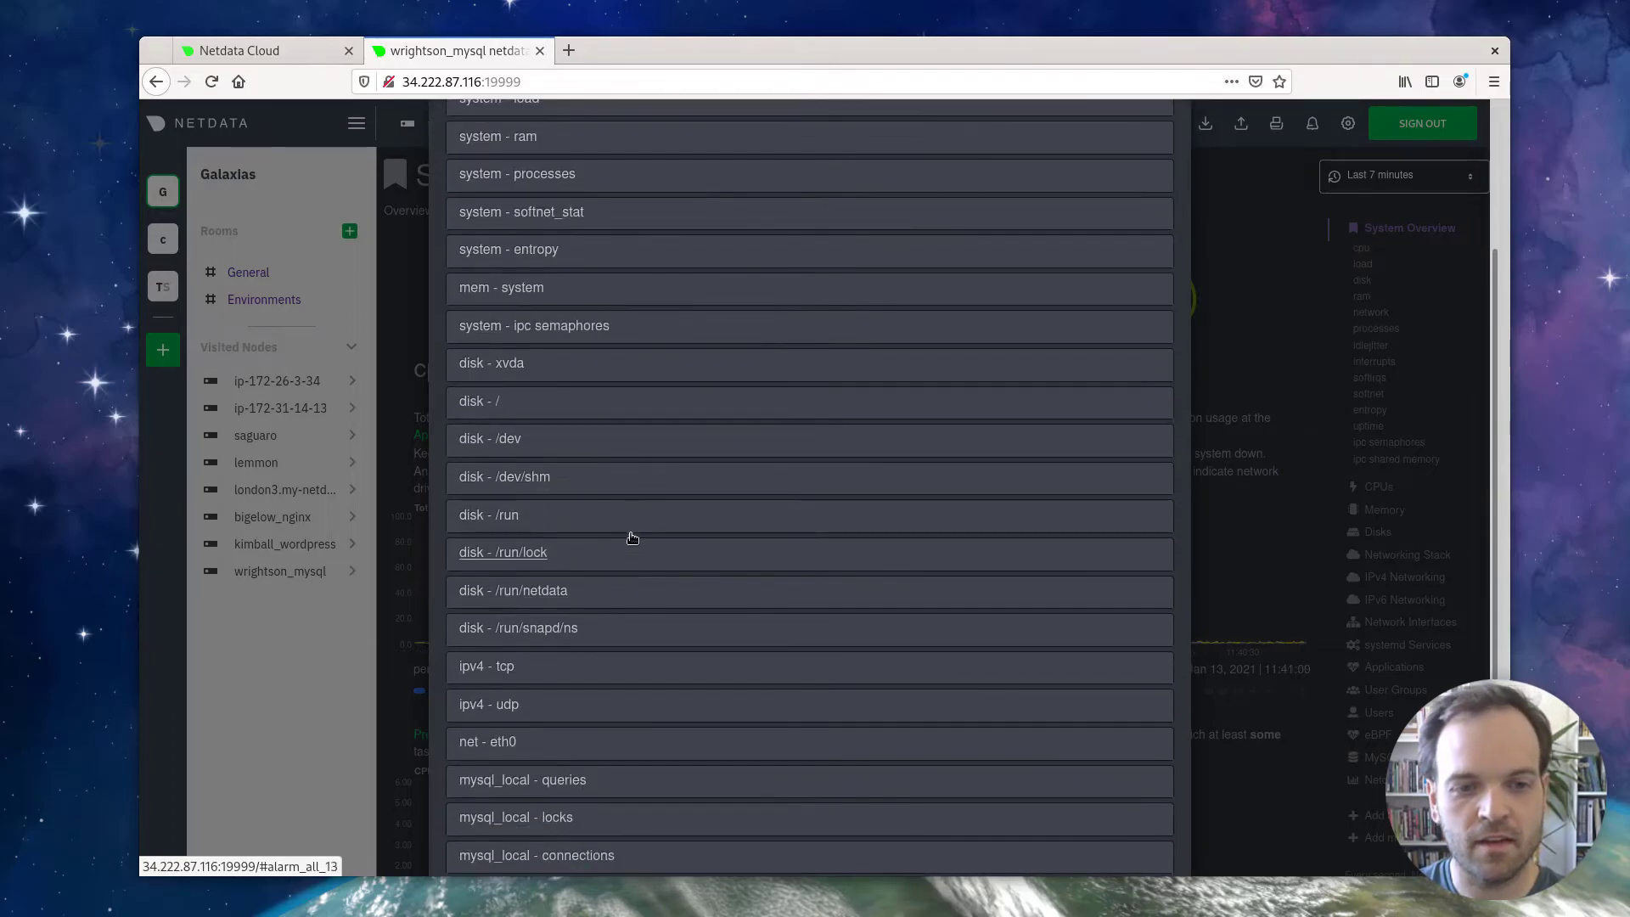
scroll(663, 433, "down", 3)
scroll(735, 571, "up", 3)
scroll(692, 408, "up", 3)
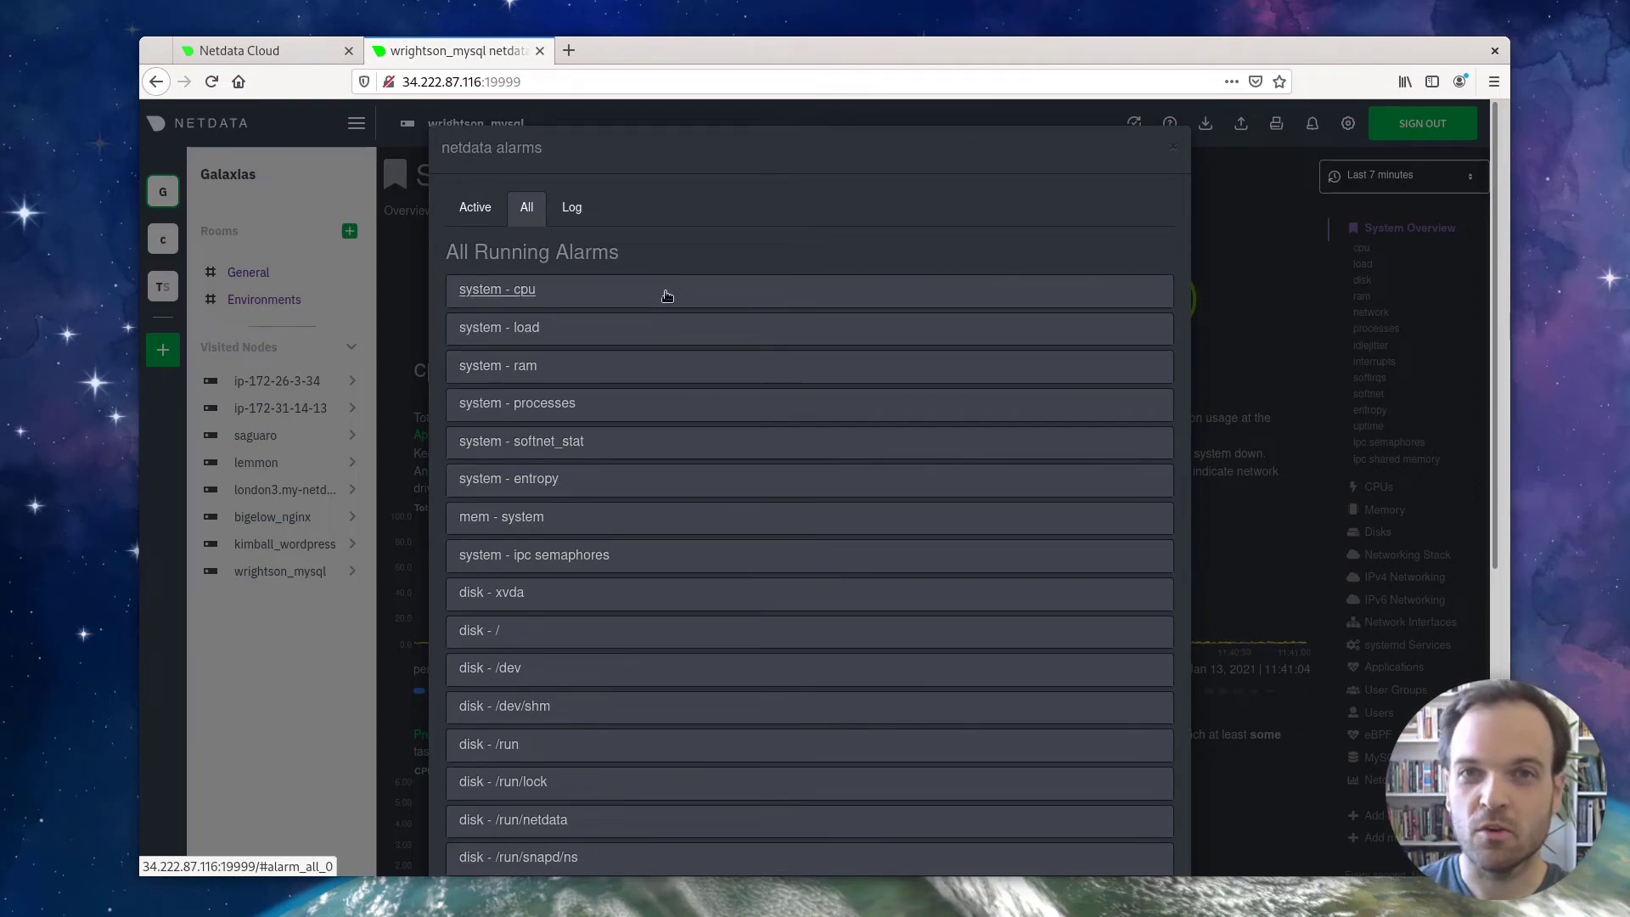
Step: Expand the "system - cpu" alarm group and examine the custom alarms for user and system CPU usage
left_click(576, 301)
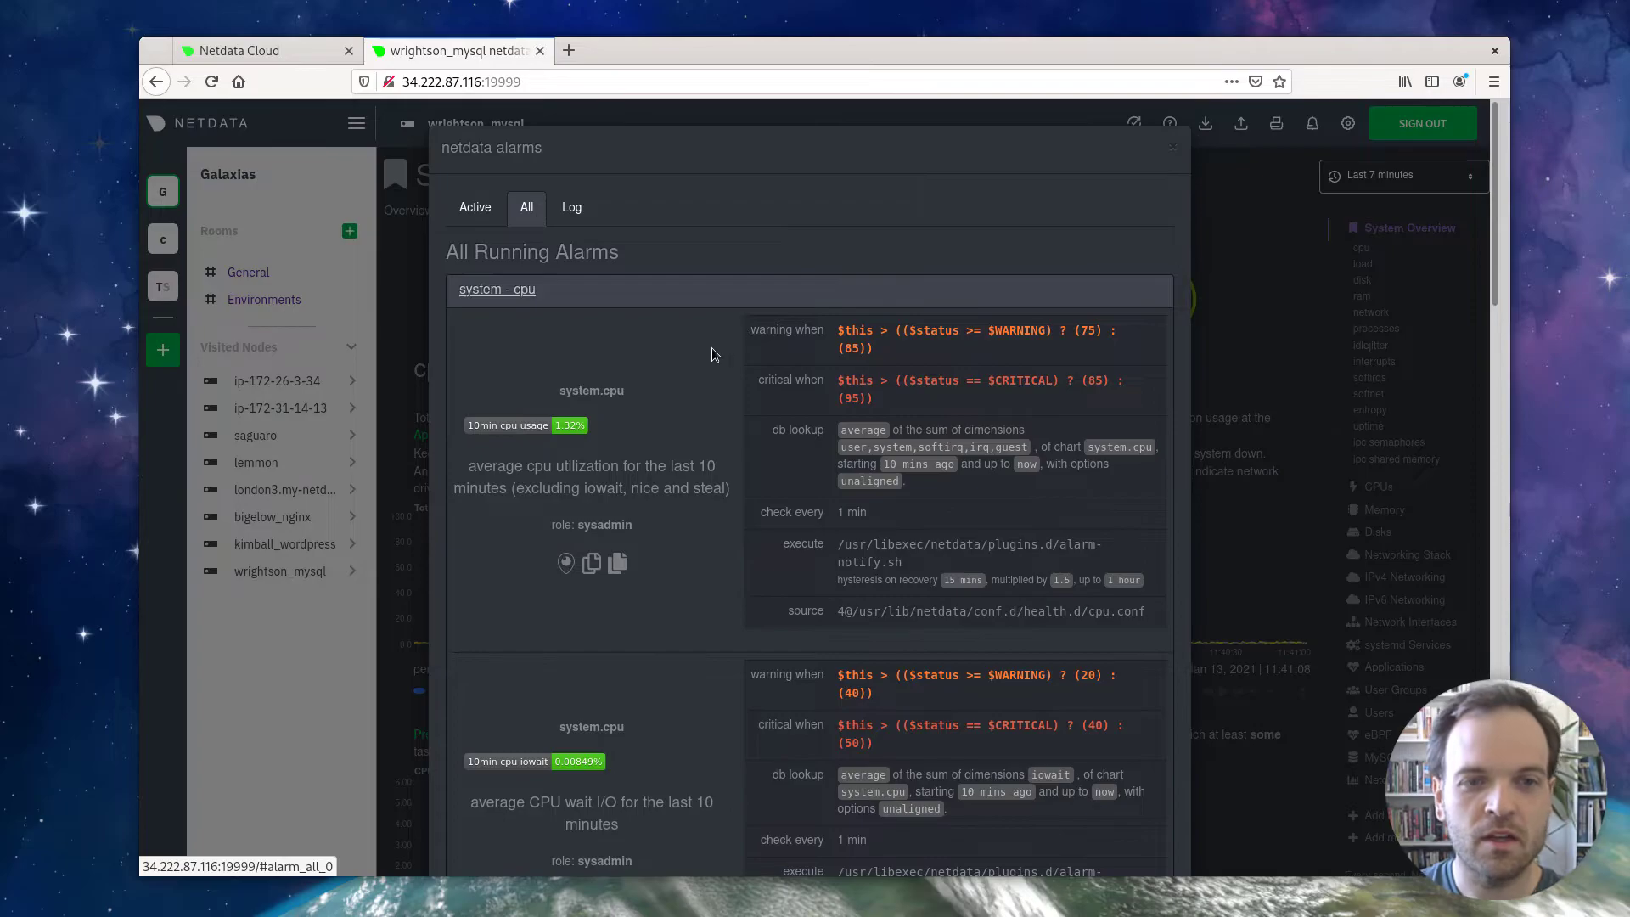
scroll(691, 360, "down", 2)
scroll(692, 360, "down", 10)
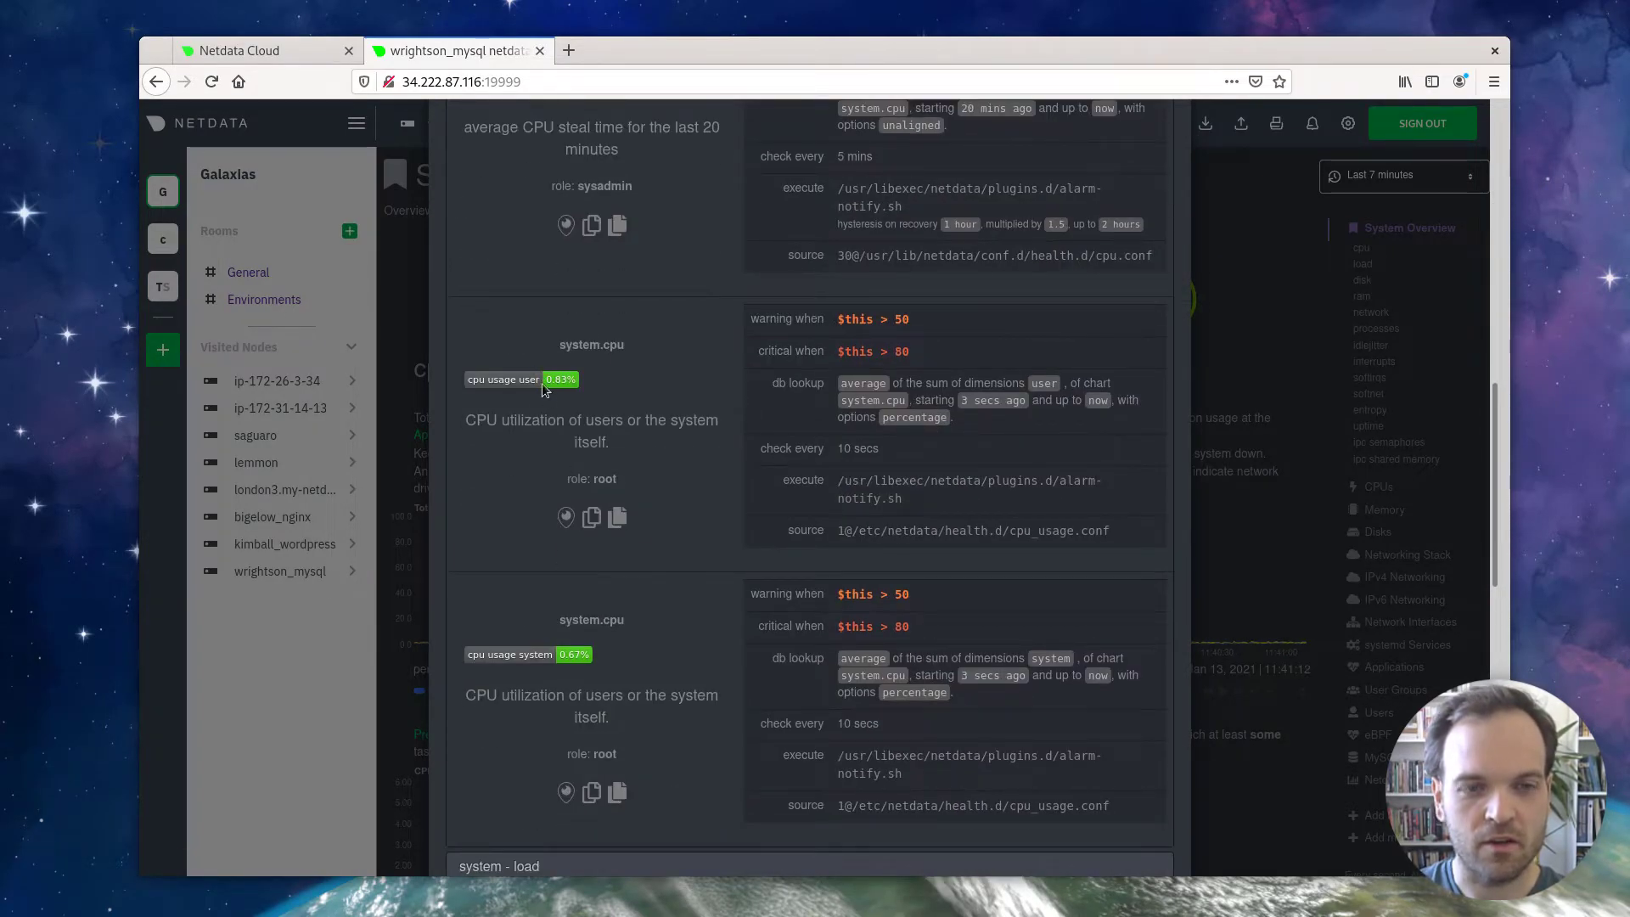
left_click_drag(489, 338, 695, 725)
left_click(692, 727)
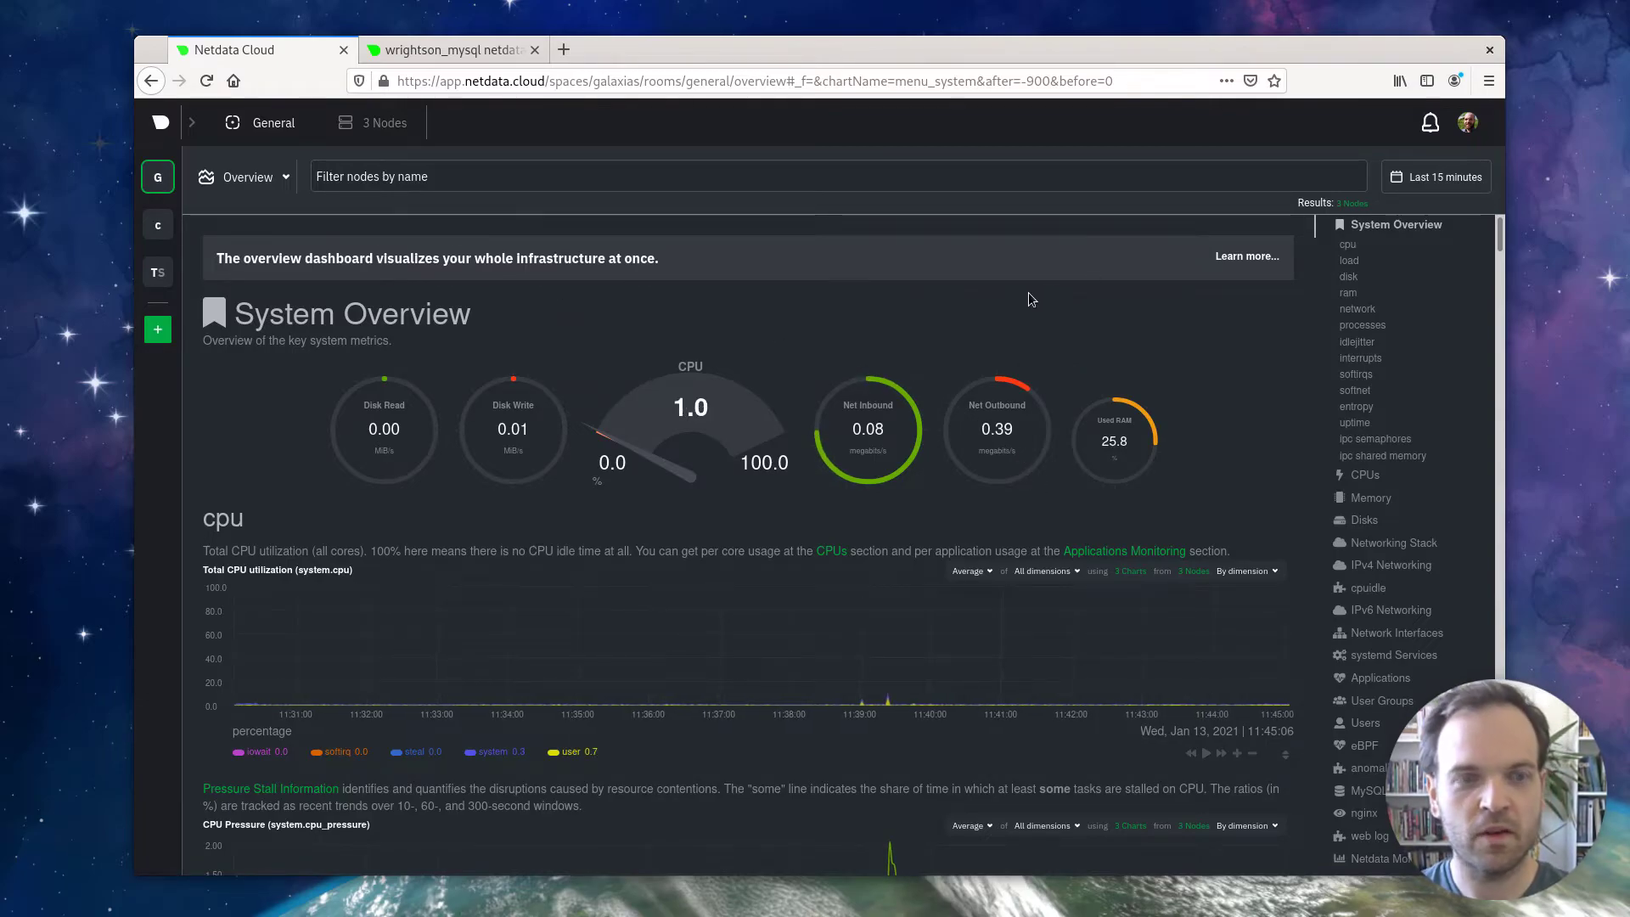
Step: In the Netdata Cloud overview, view the list of nodes in the room and the nodes behind the Total CPU utilization chart
left_click(1351, 204)
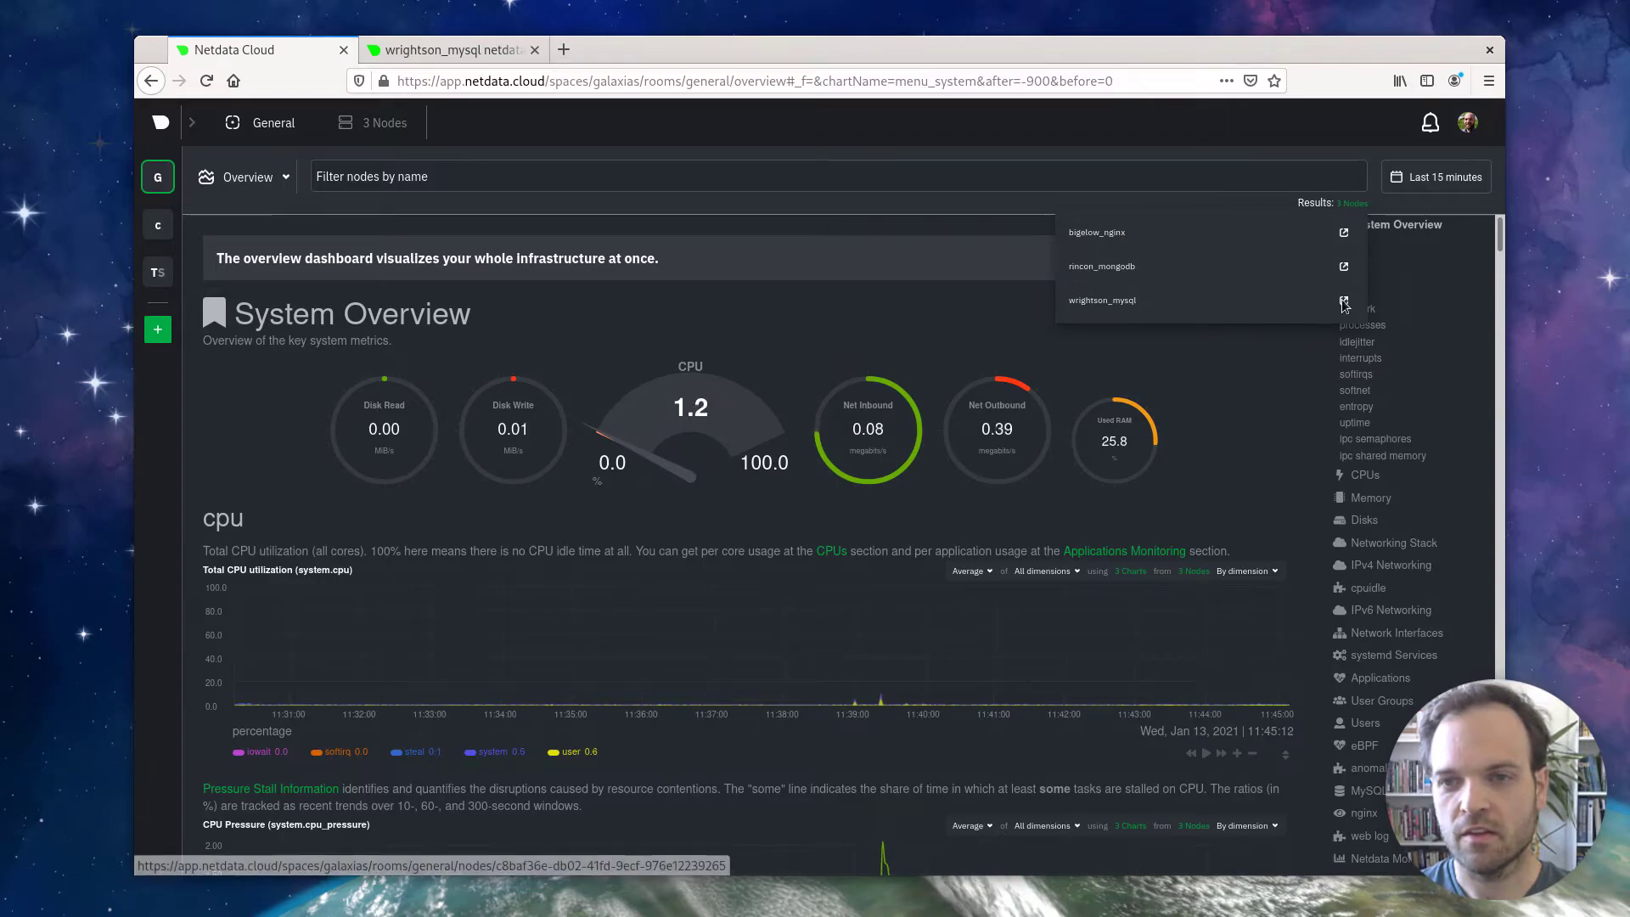
left_click(1154, 213)
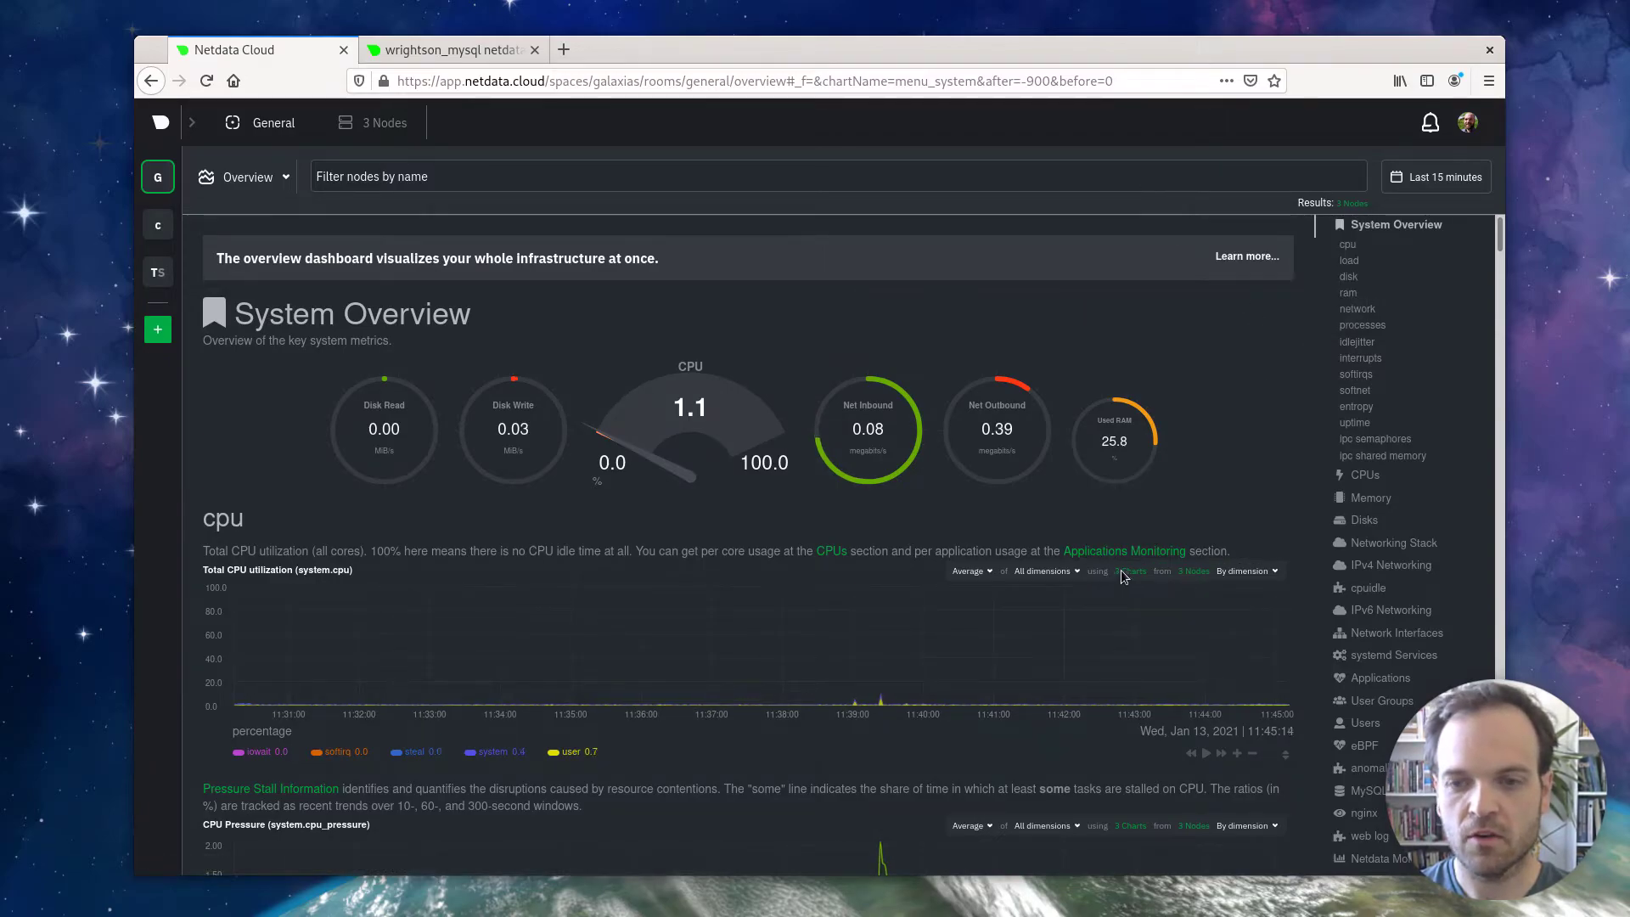
left_click(1196, 572)
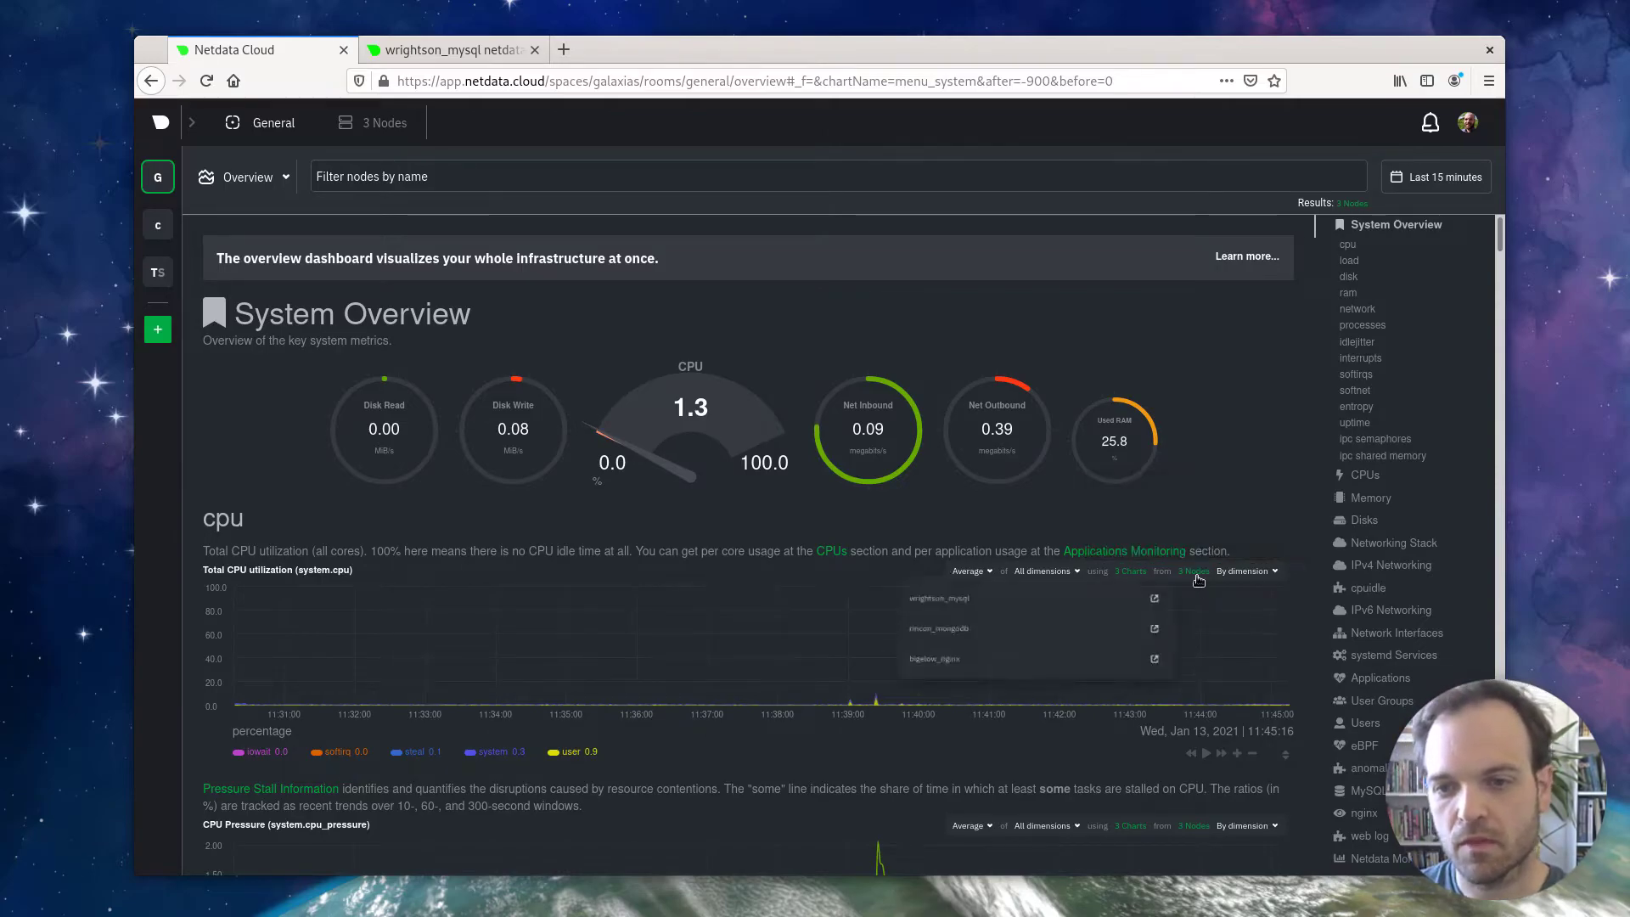
Step: Open the dashboard of the wrightson_mysql node from the chart's node list and go to its System Overview section
left_click(1184, 602)
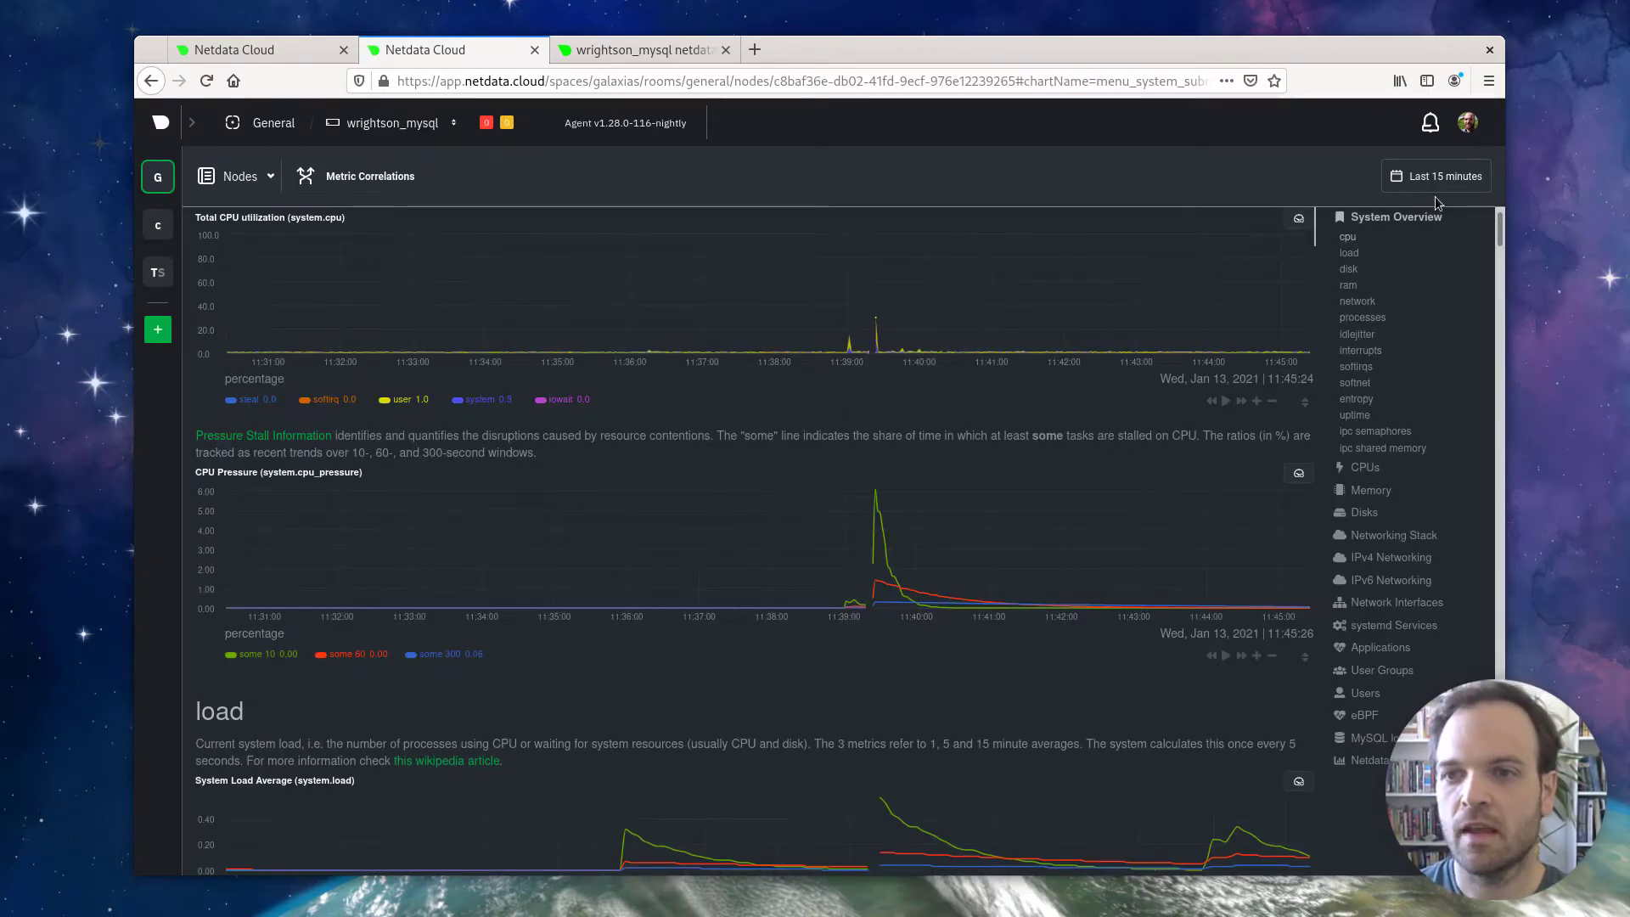
left_click(1409, 216)
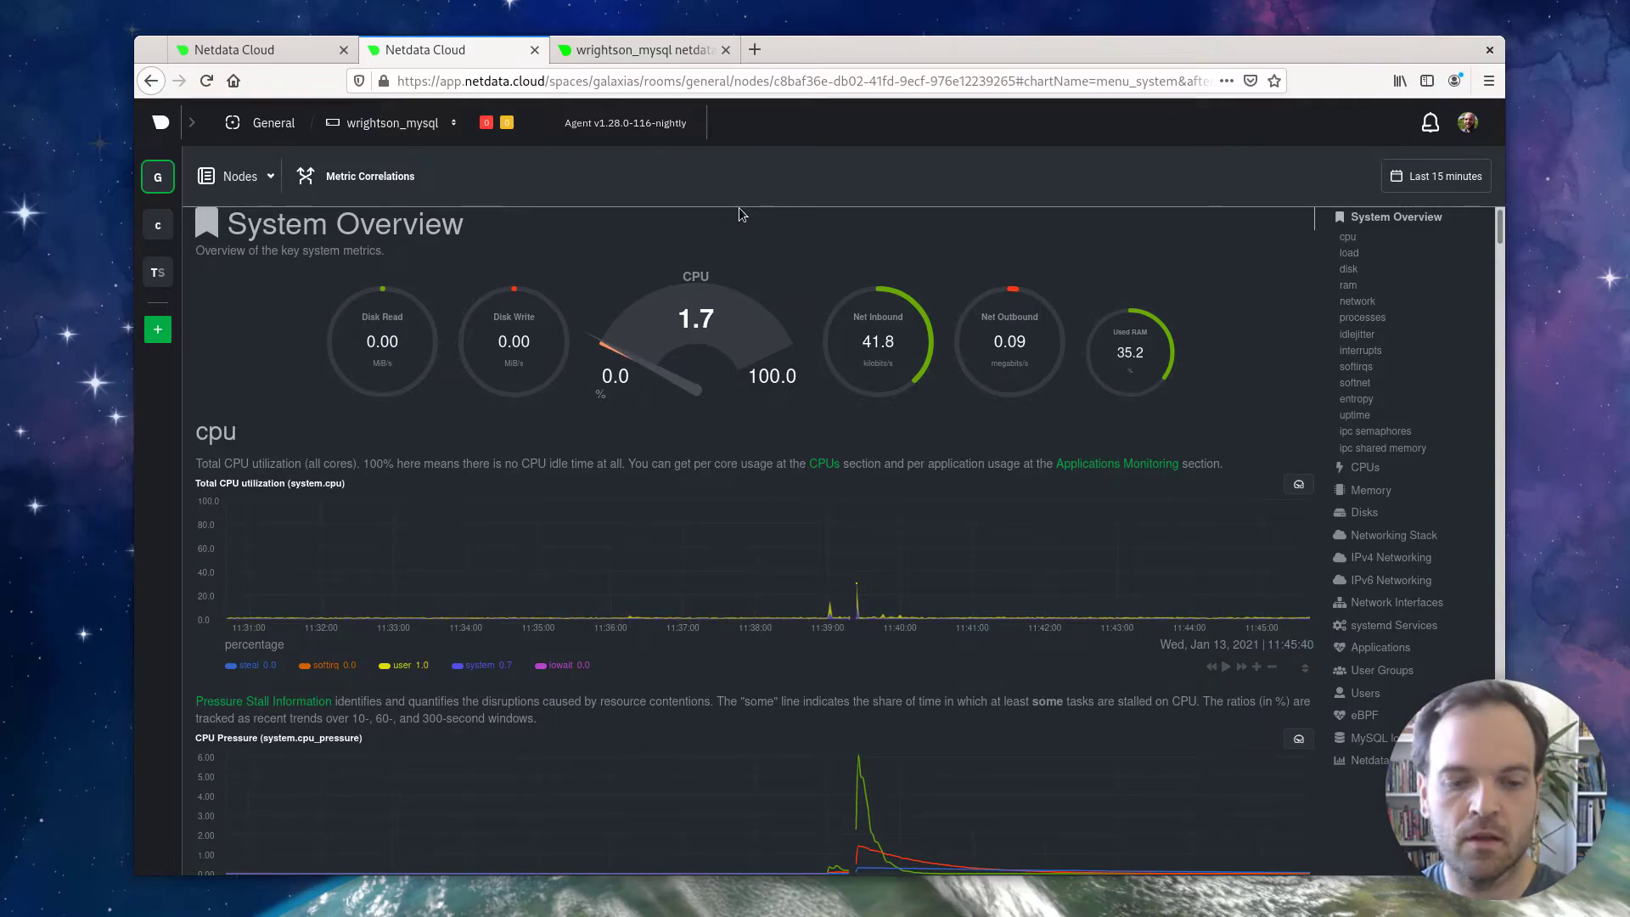
Step: Switch to the terminal, start a user CPU load test with "stress-ng -c 0 -l 60" and highlight the dispatching line in its output
key("alt+Tab")
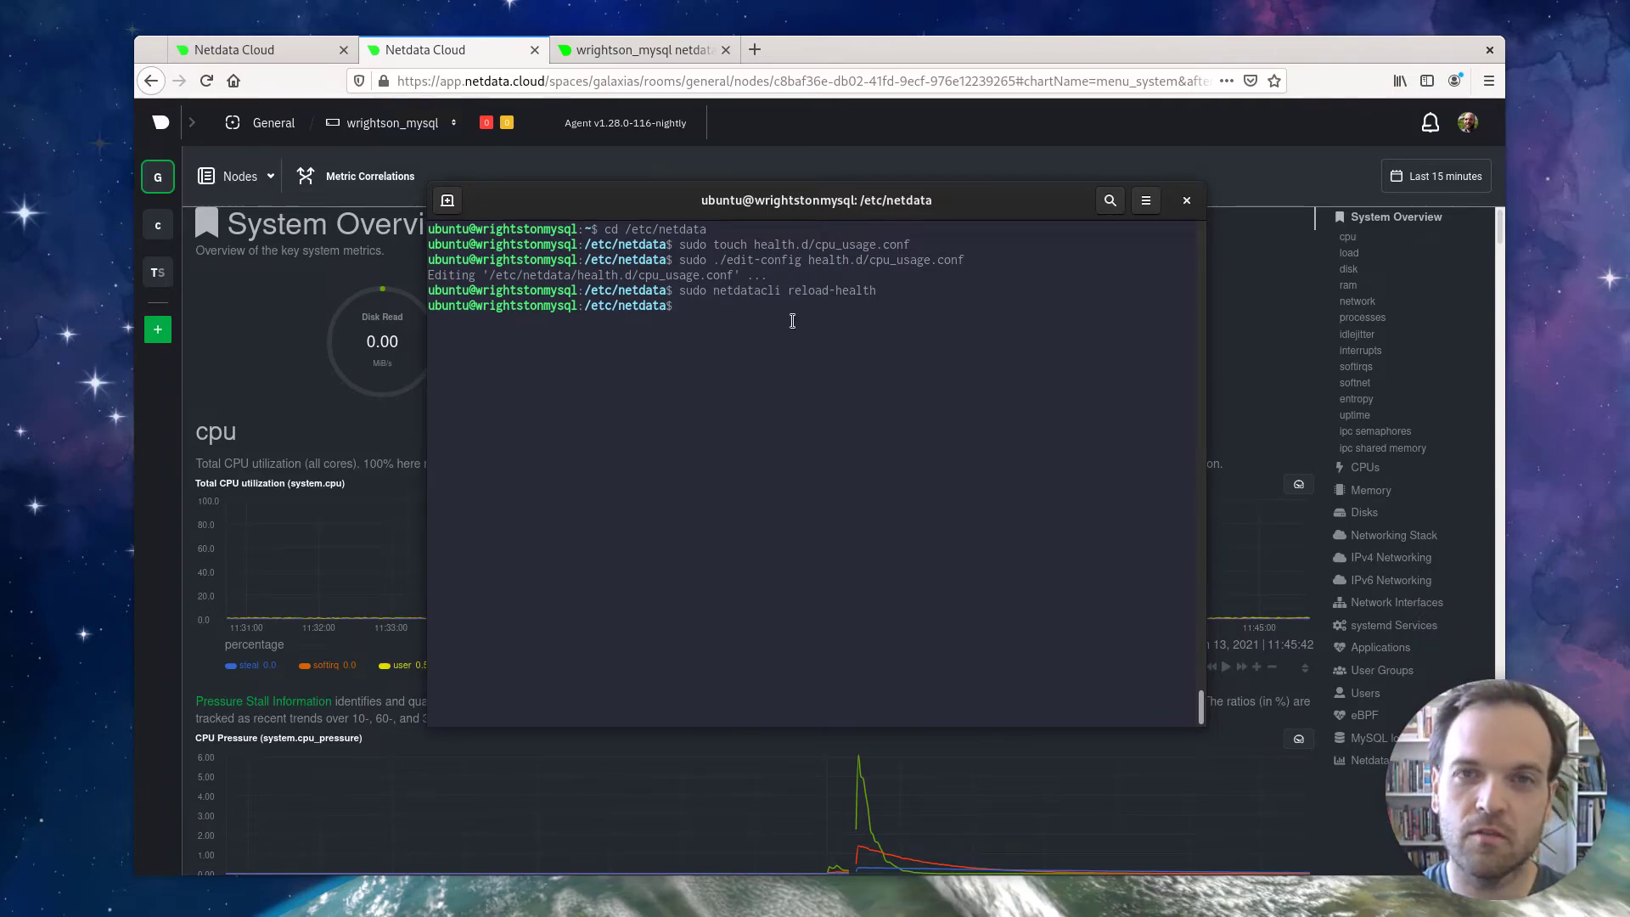
type("stress-ng")
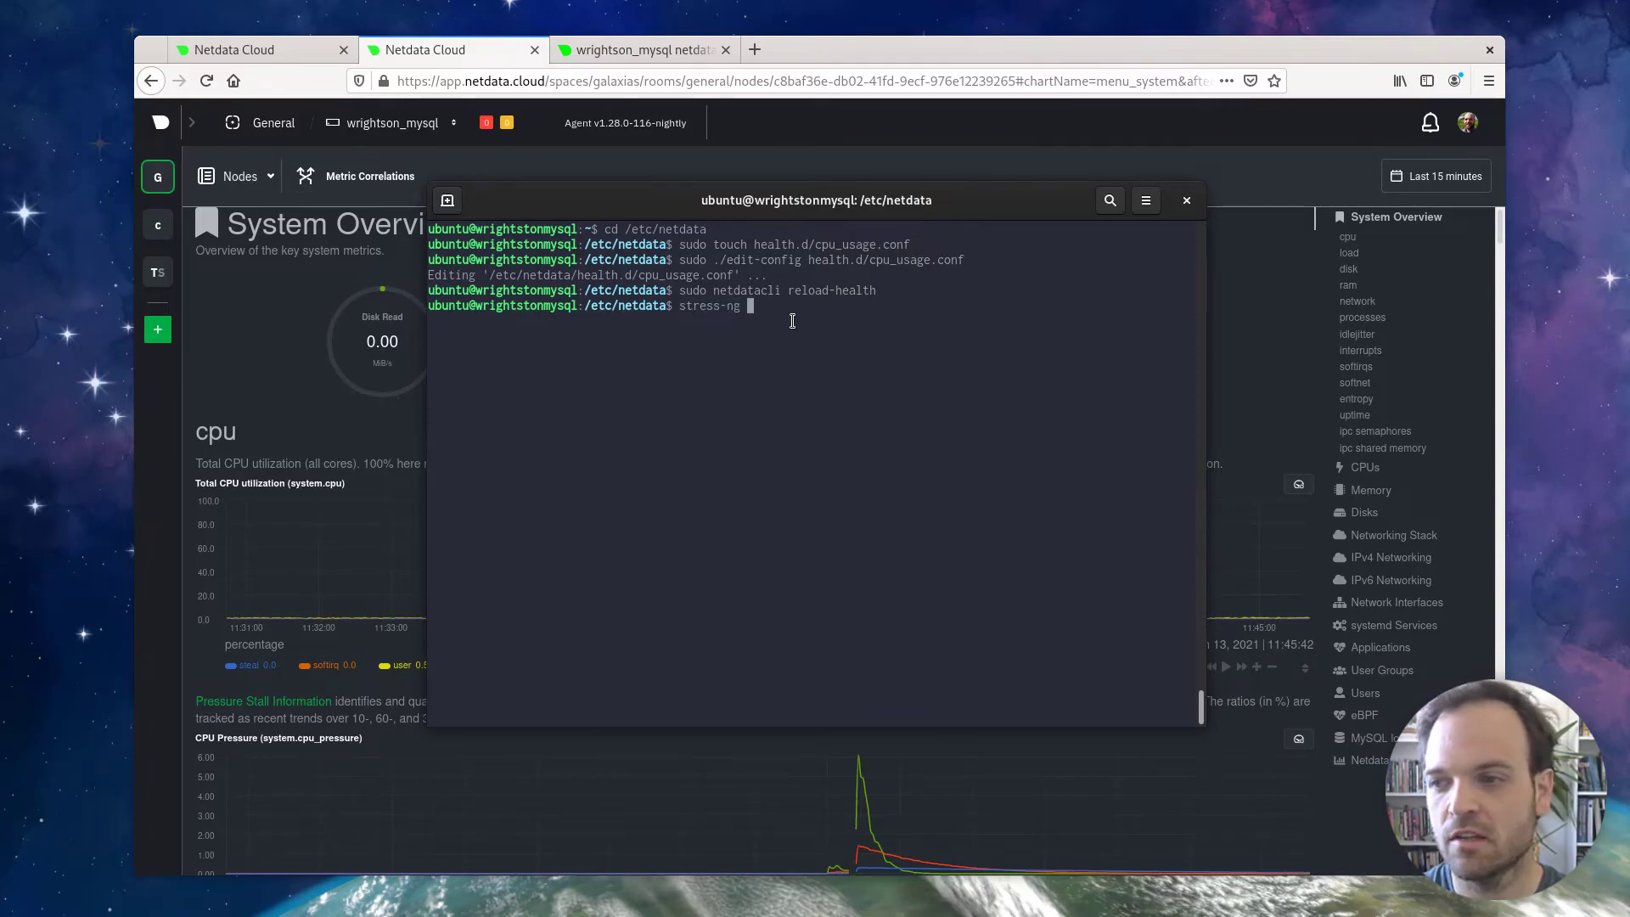
type(" -c 0 -l 60")
key("Return")
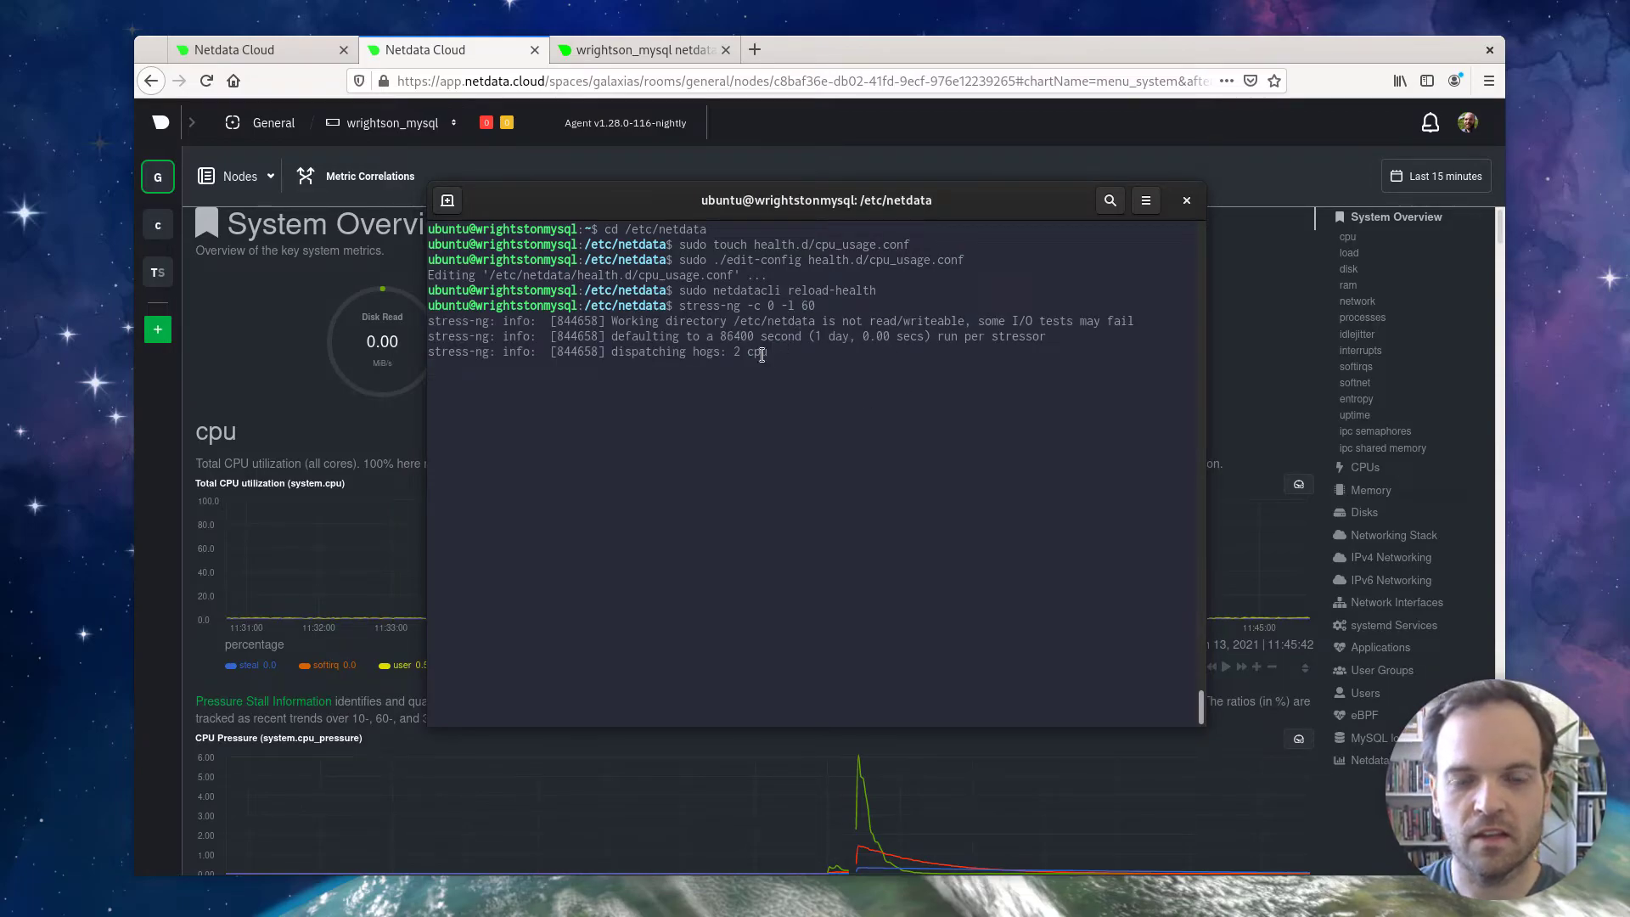
left_click_drag(611, 352, 760, 354)
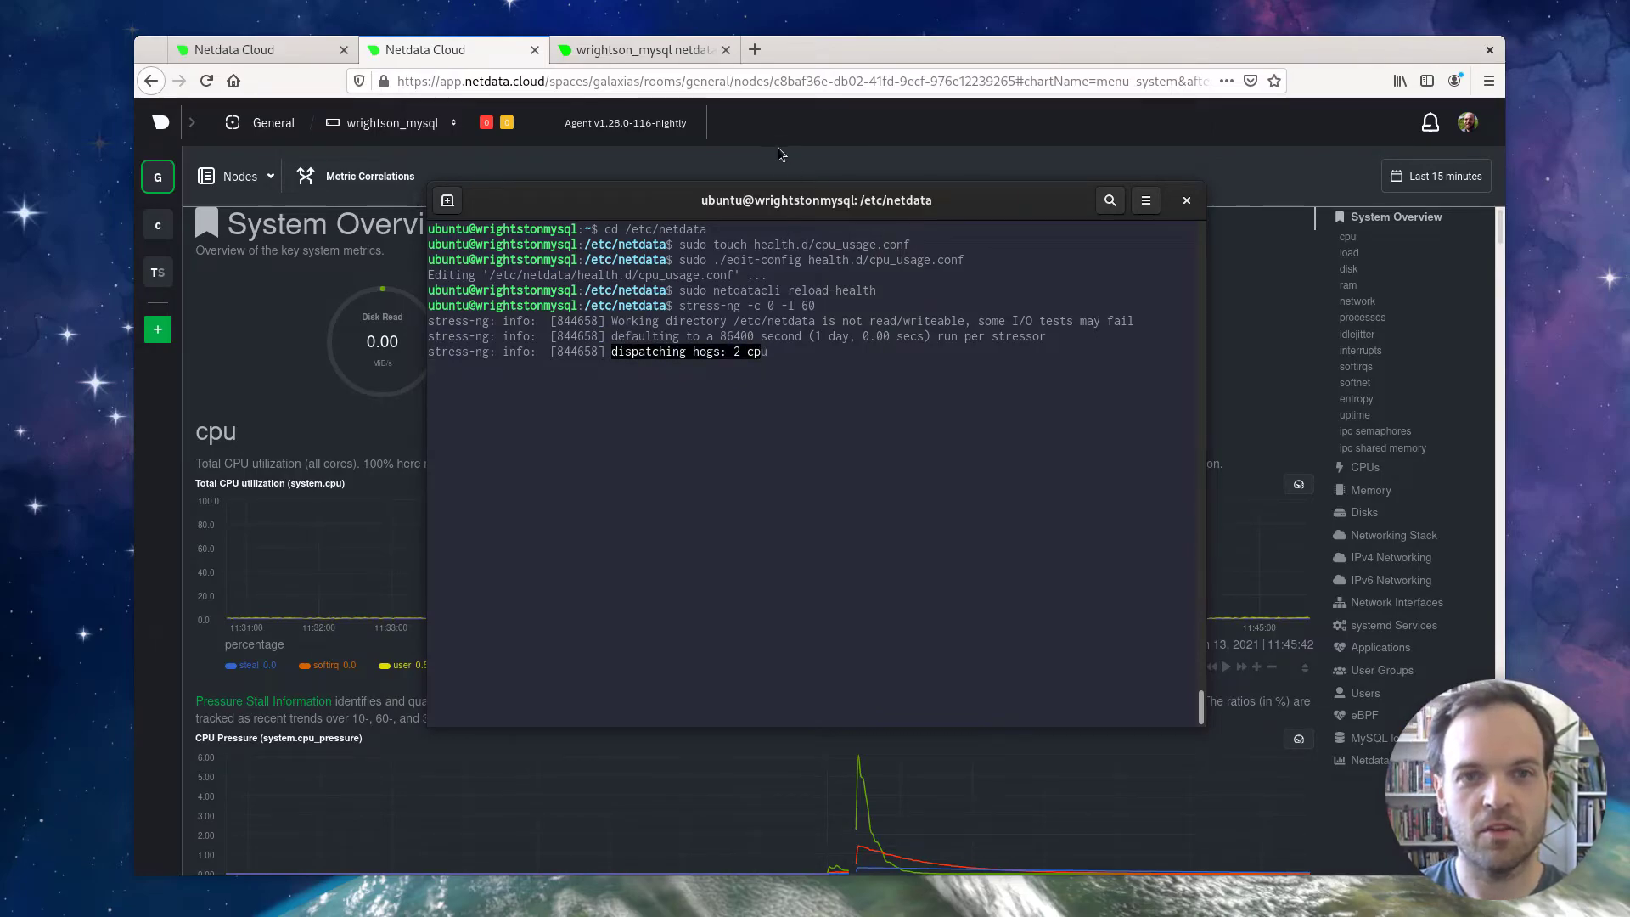
Step: Switch to the local wrightson_mysql dashboard in the browser, examine the active alarms for user CPU usage and close the alarms dialog
key("alt+Tab")
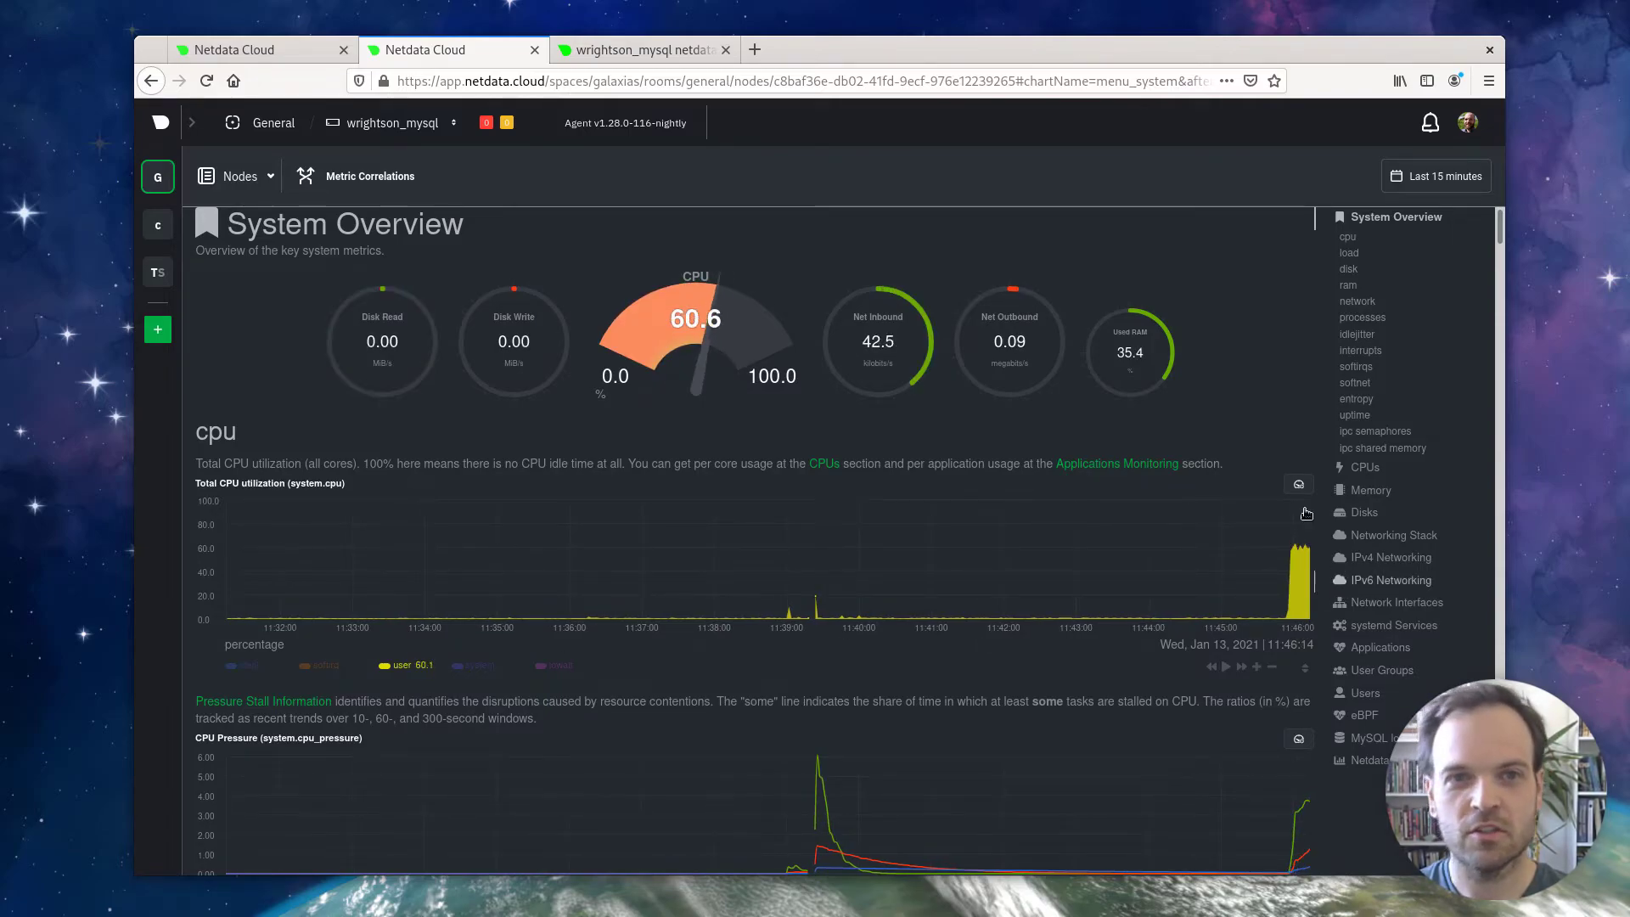
left_click(642, 52)
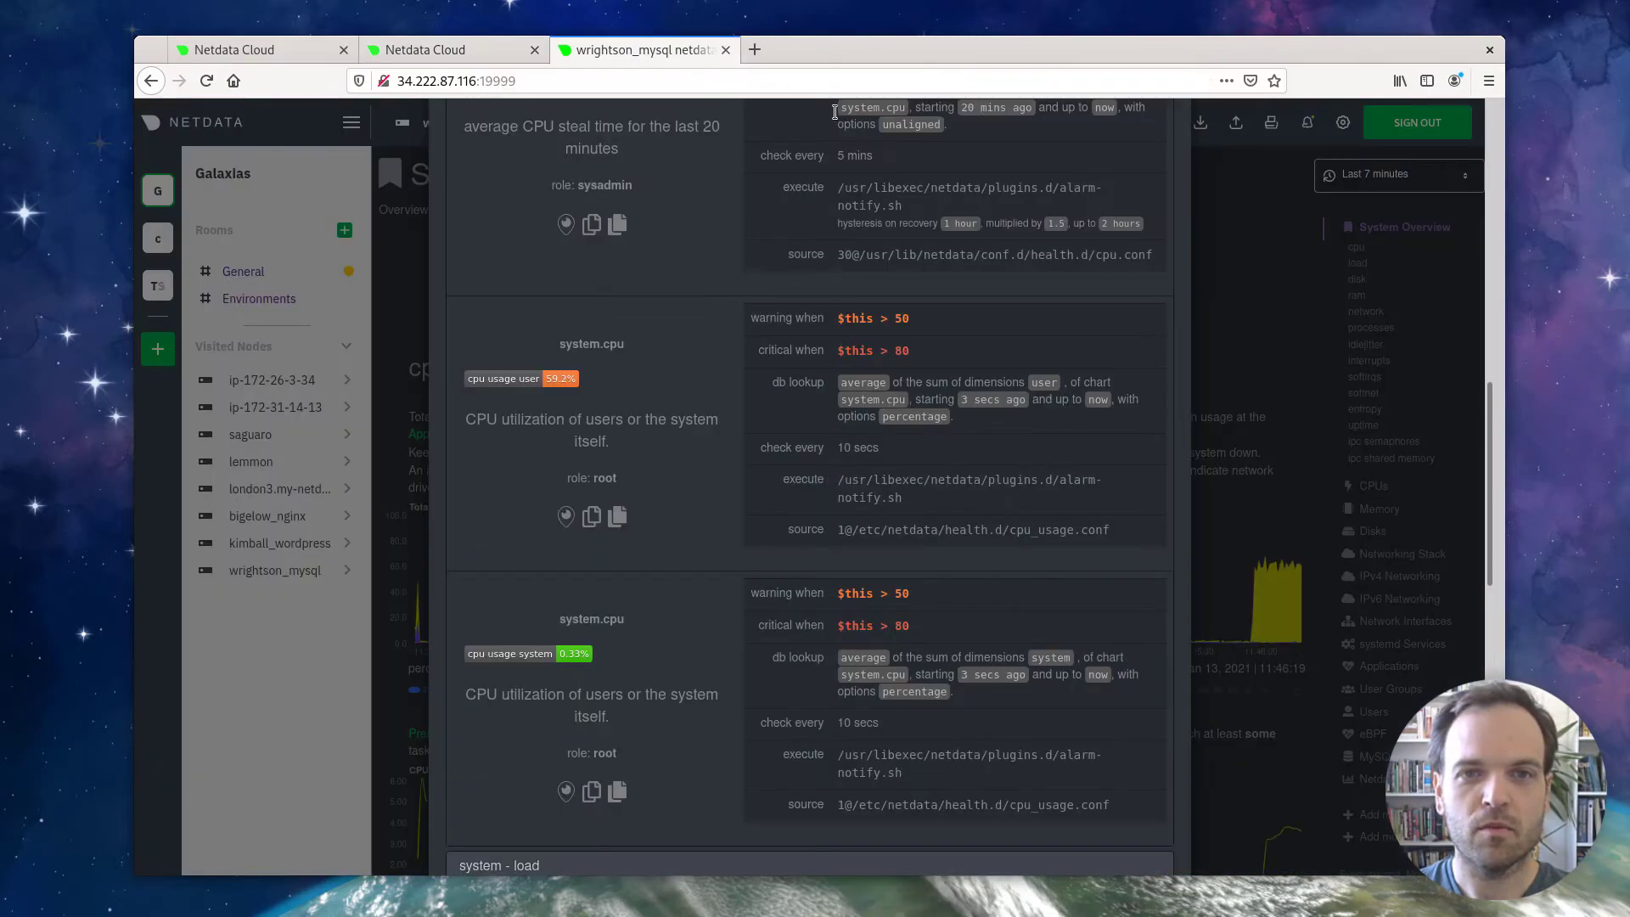
left_click(1316, 351)
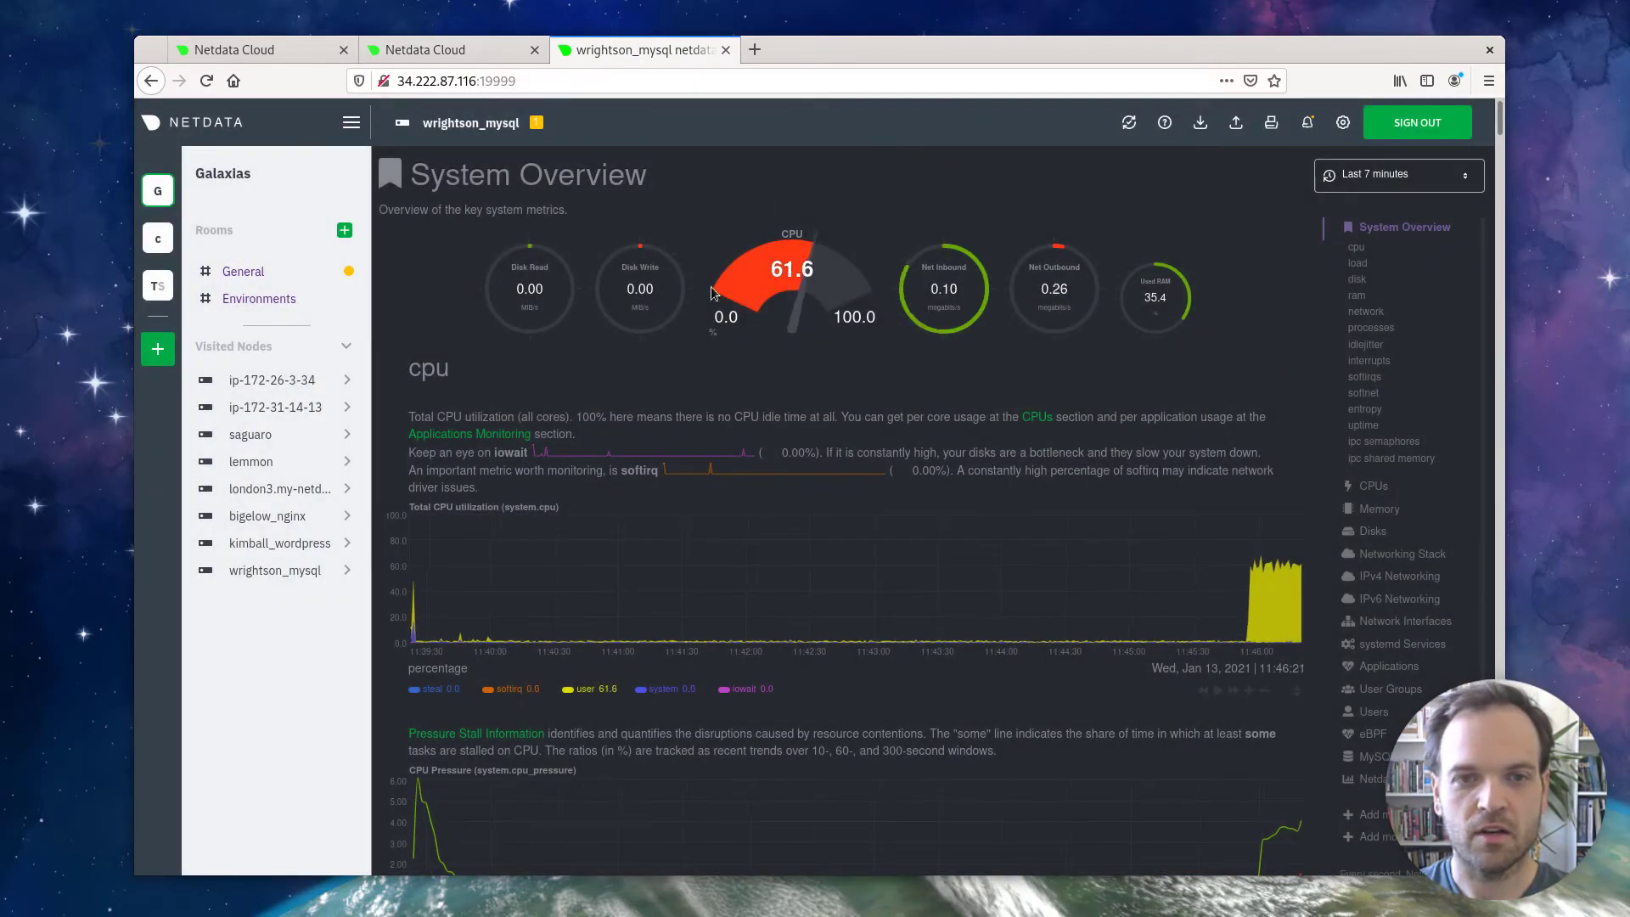
left_click(1310, 123)
left_click(471, 208)
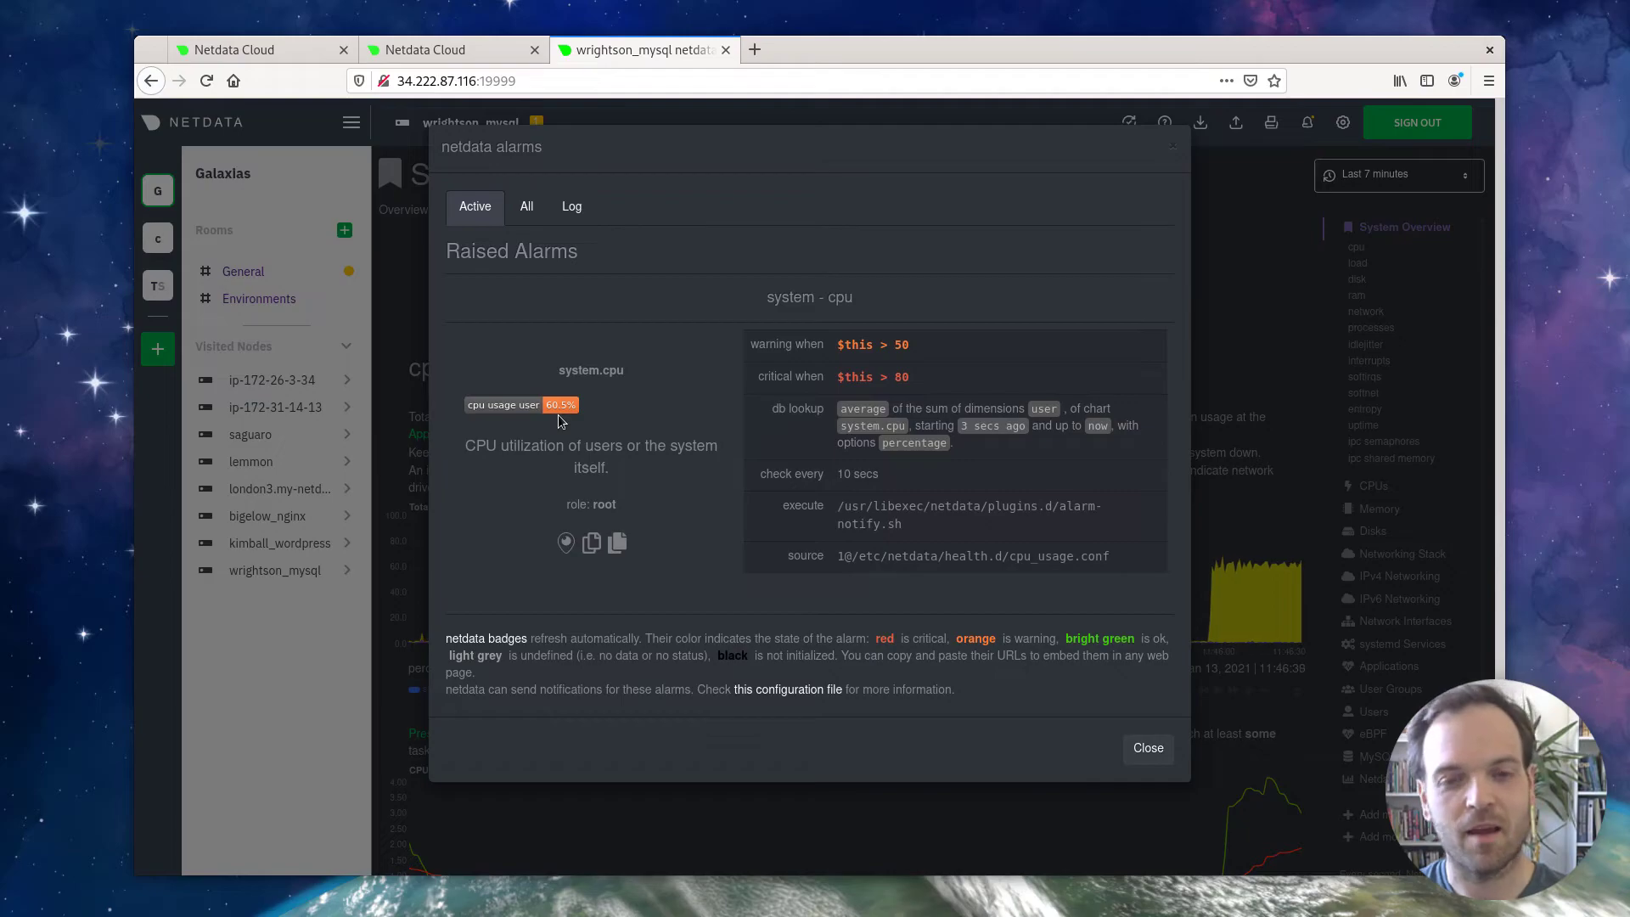
left_click(1144, 747)
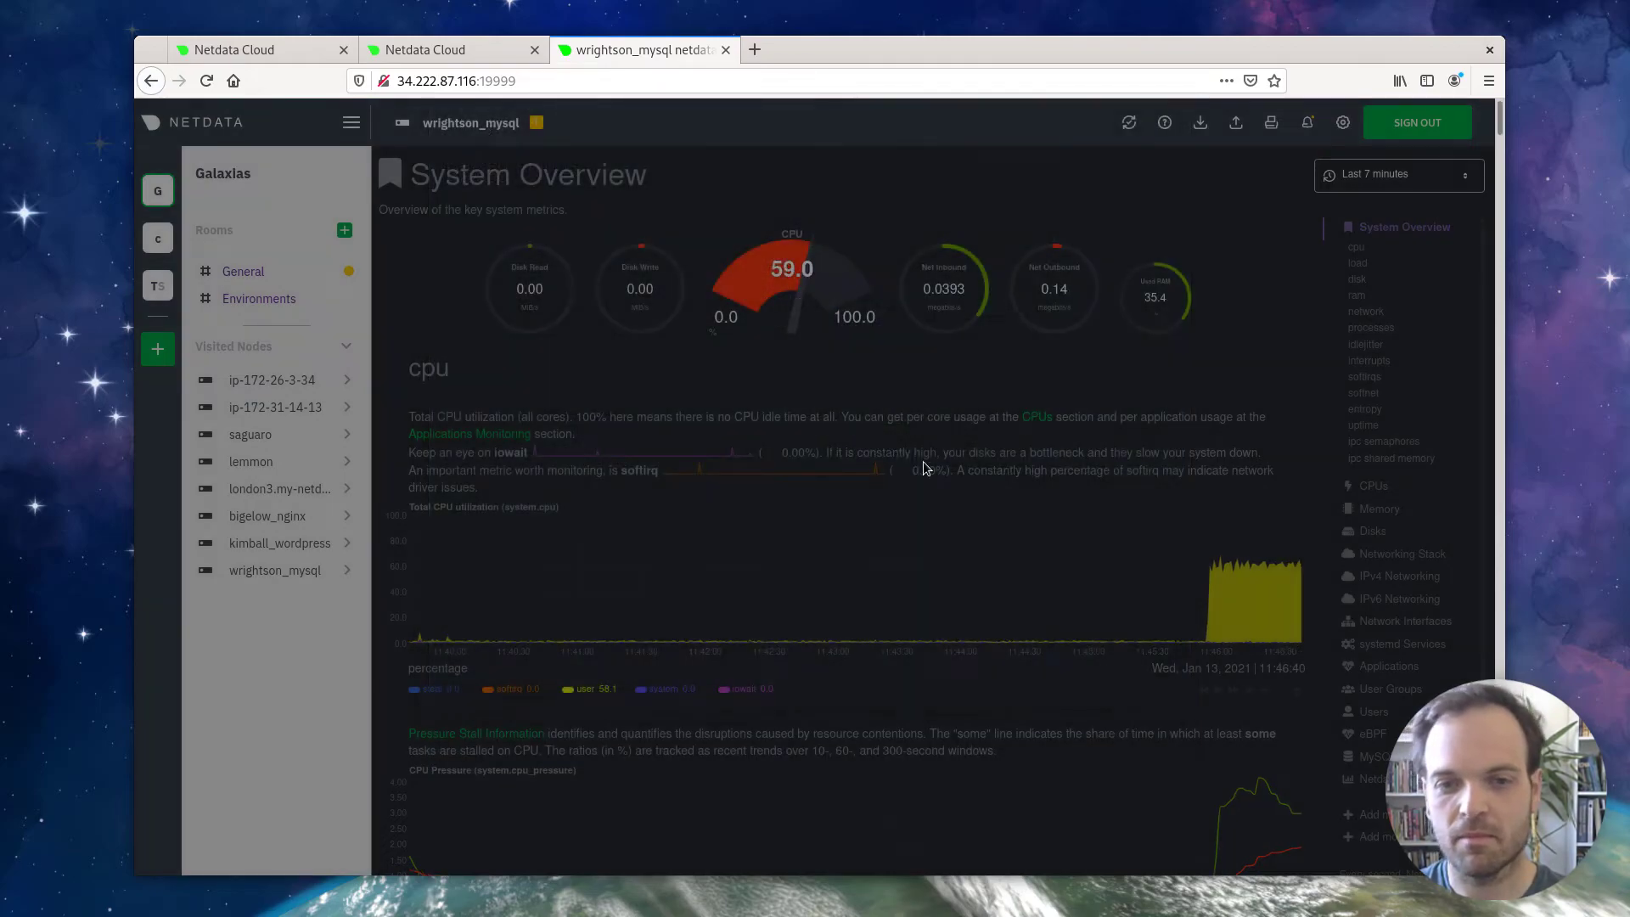
Step: In the node's Netdata Cloud view, list the active alarms and examine the details of the cpu_usage_user alarm
left_click(481, 53)
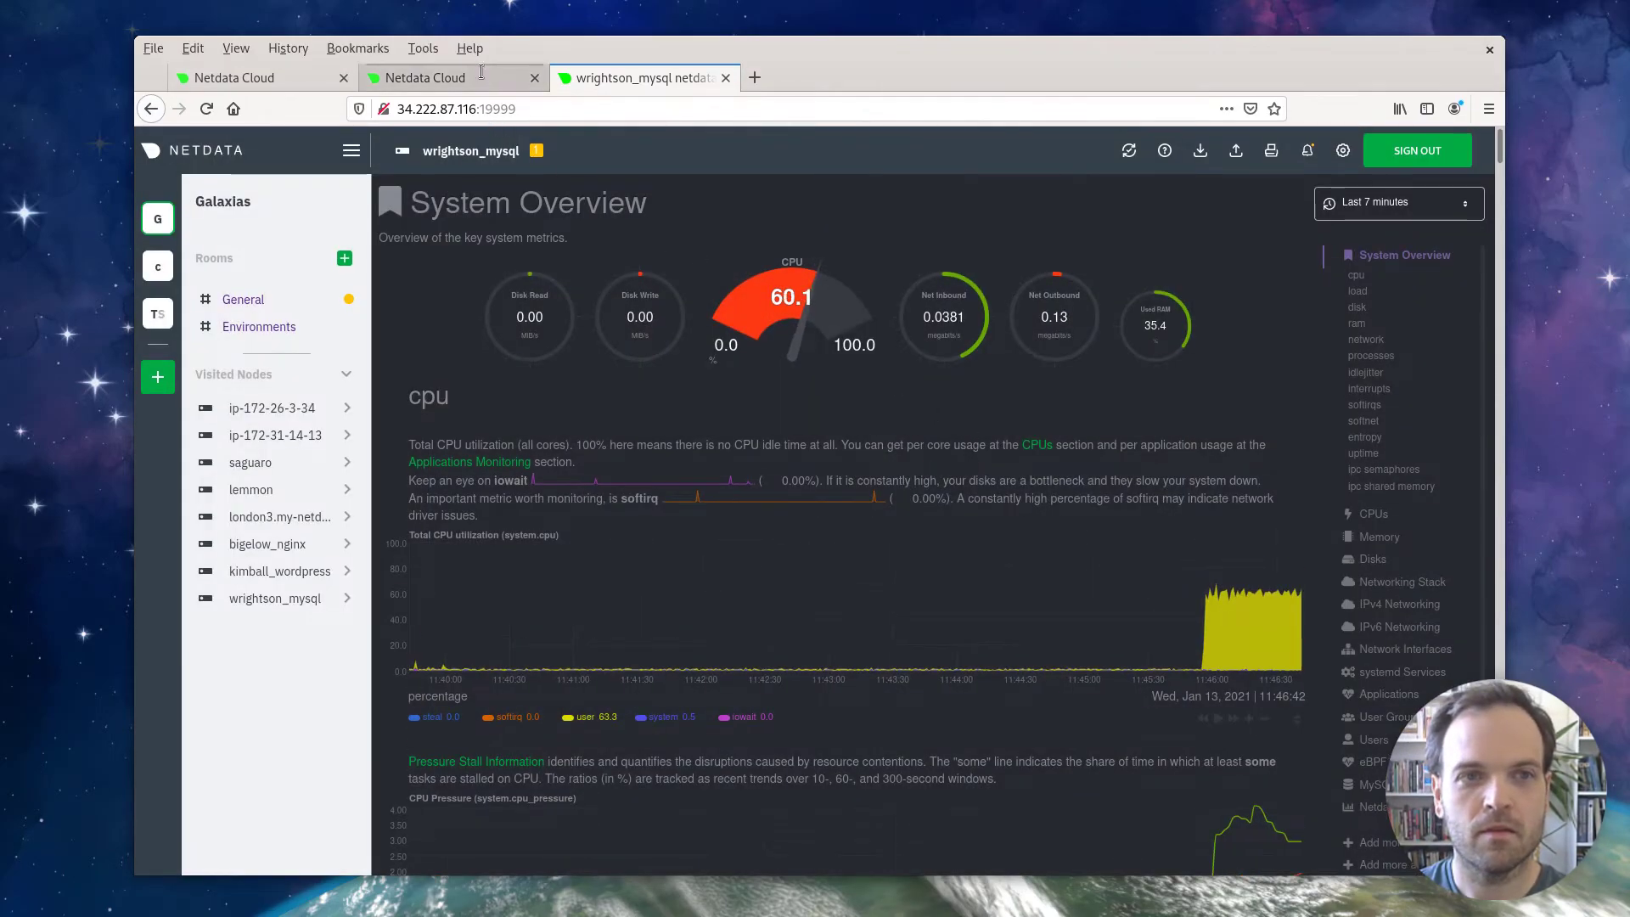
left_click(1427, 126)
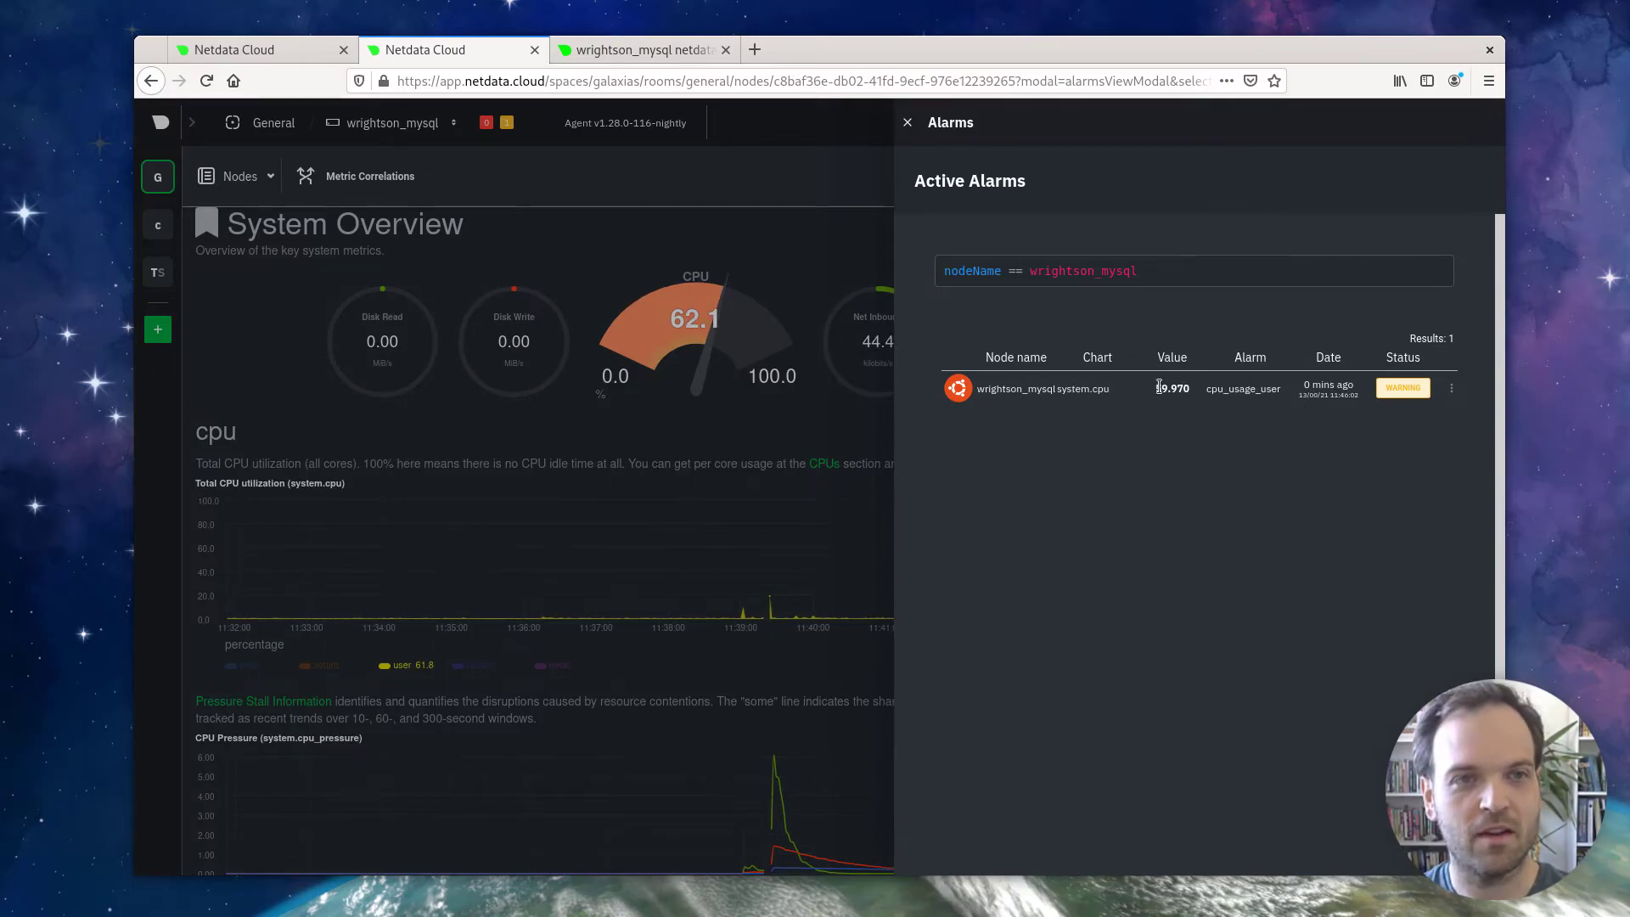
left_click(1452, 389)
left_click(1408, 424)
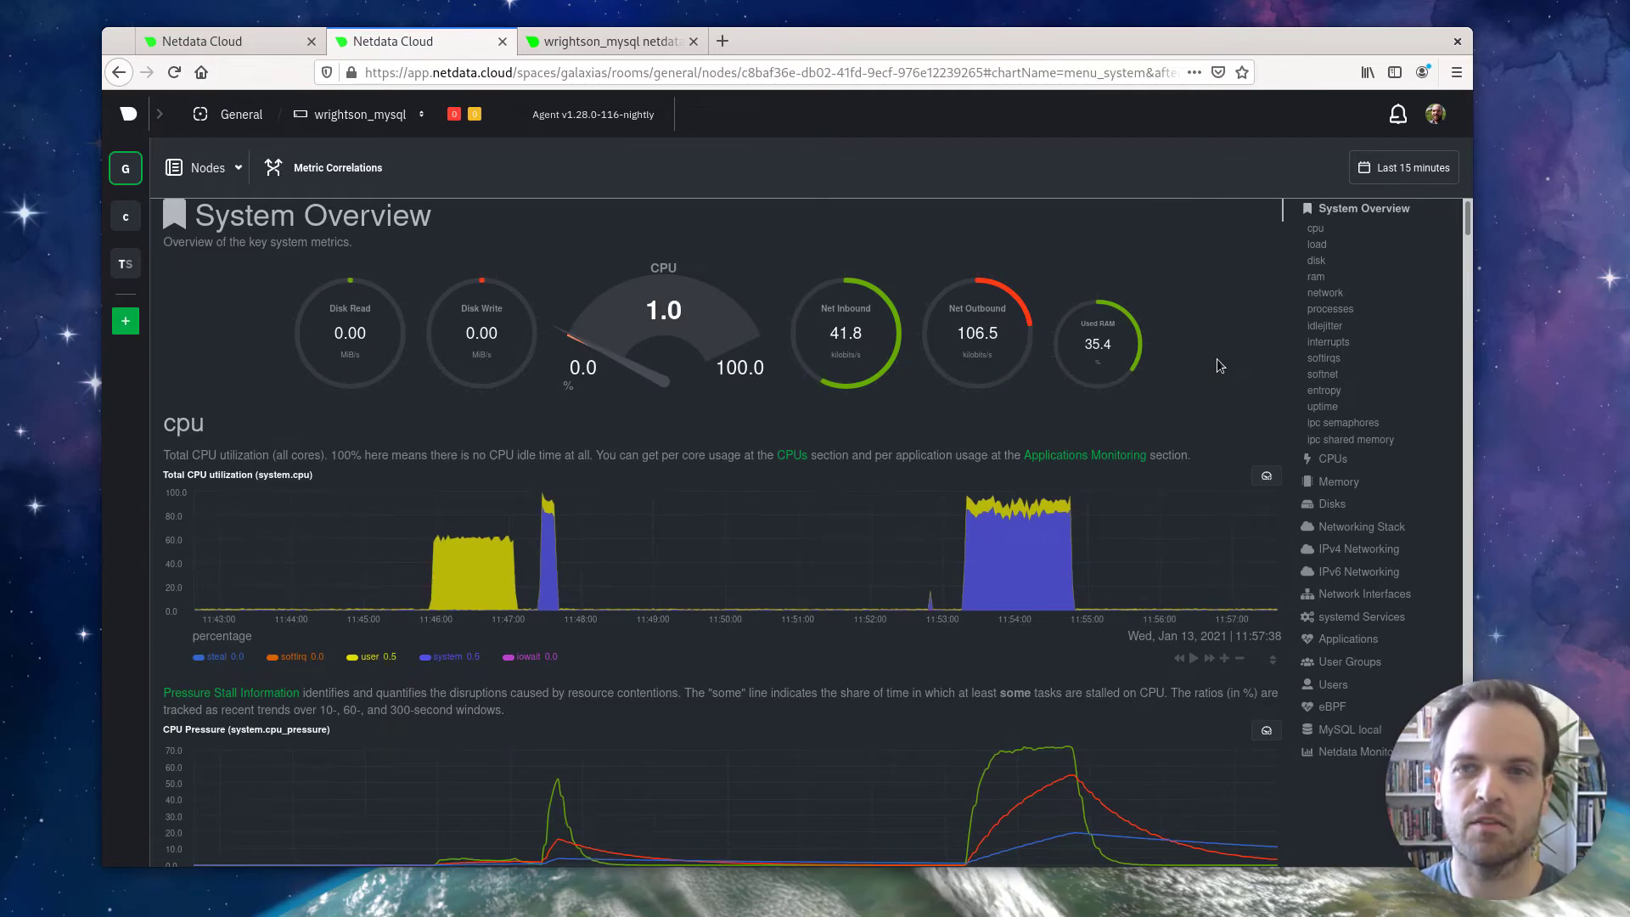
Step: Switch to the terminal and start a system CPU load test with the command "stress-ng --fork 2"
key("alt+Tab")
type("stress-ng --fork ")
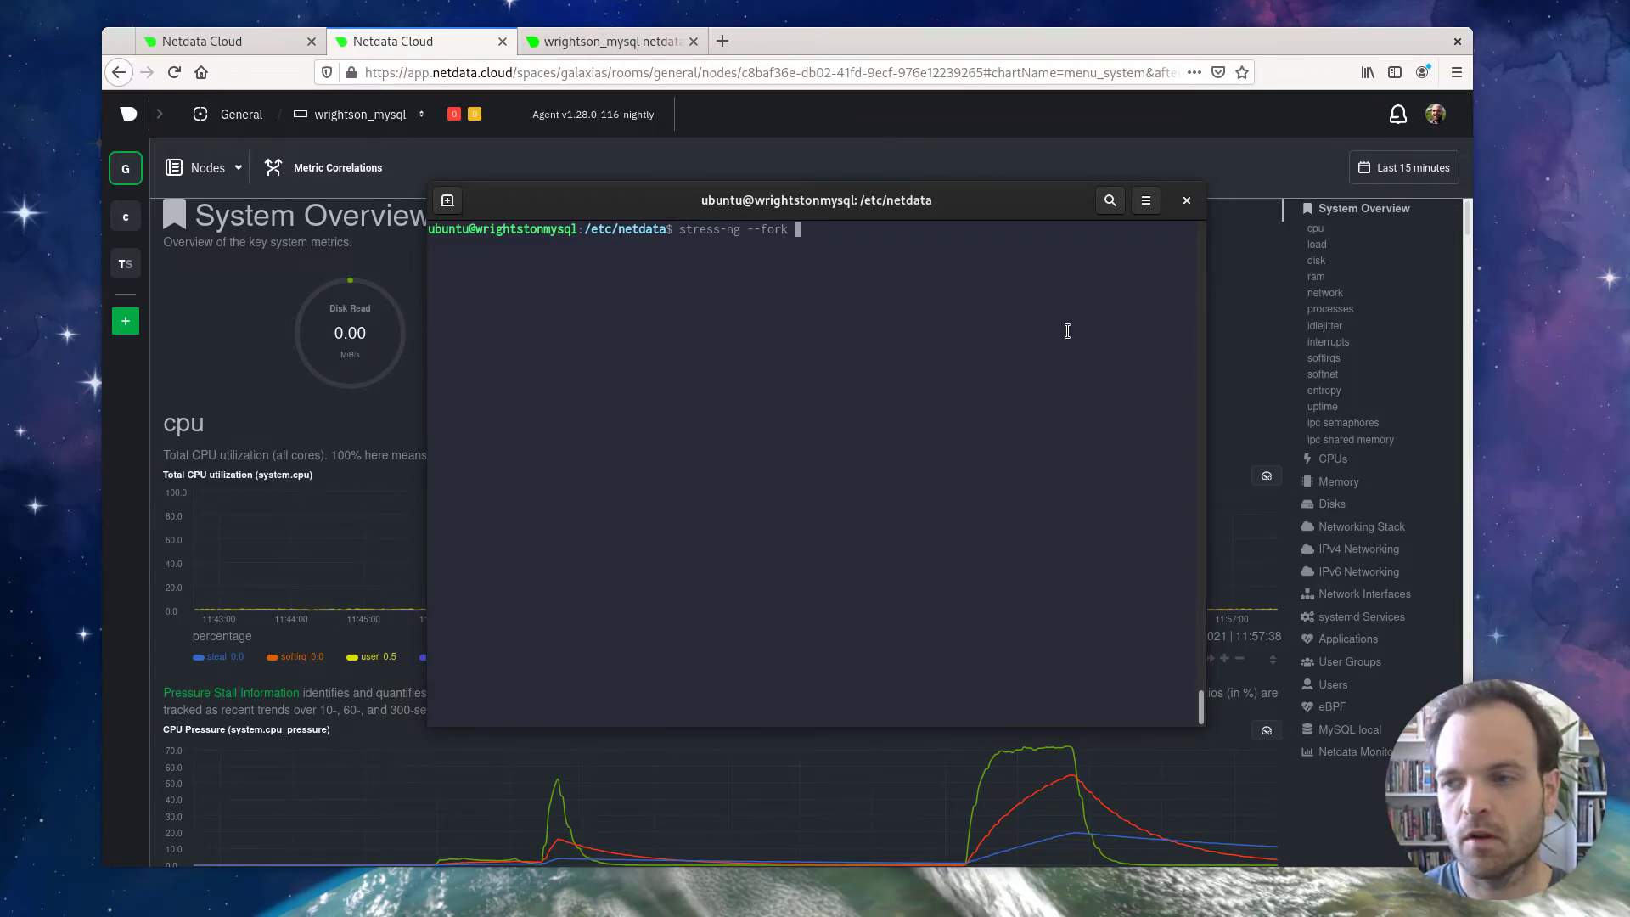
type("2")
key("Return")
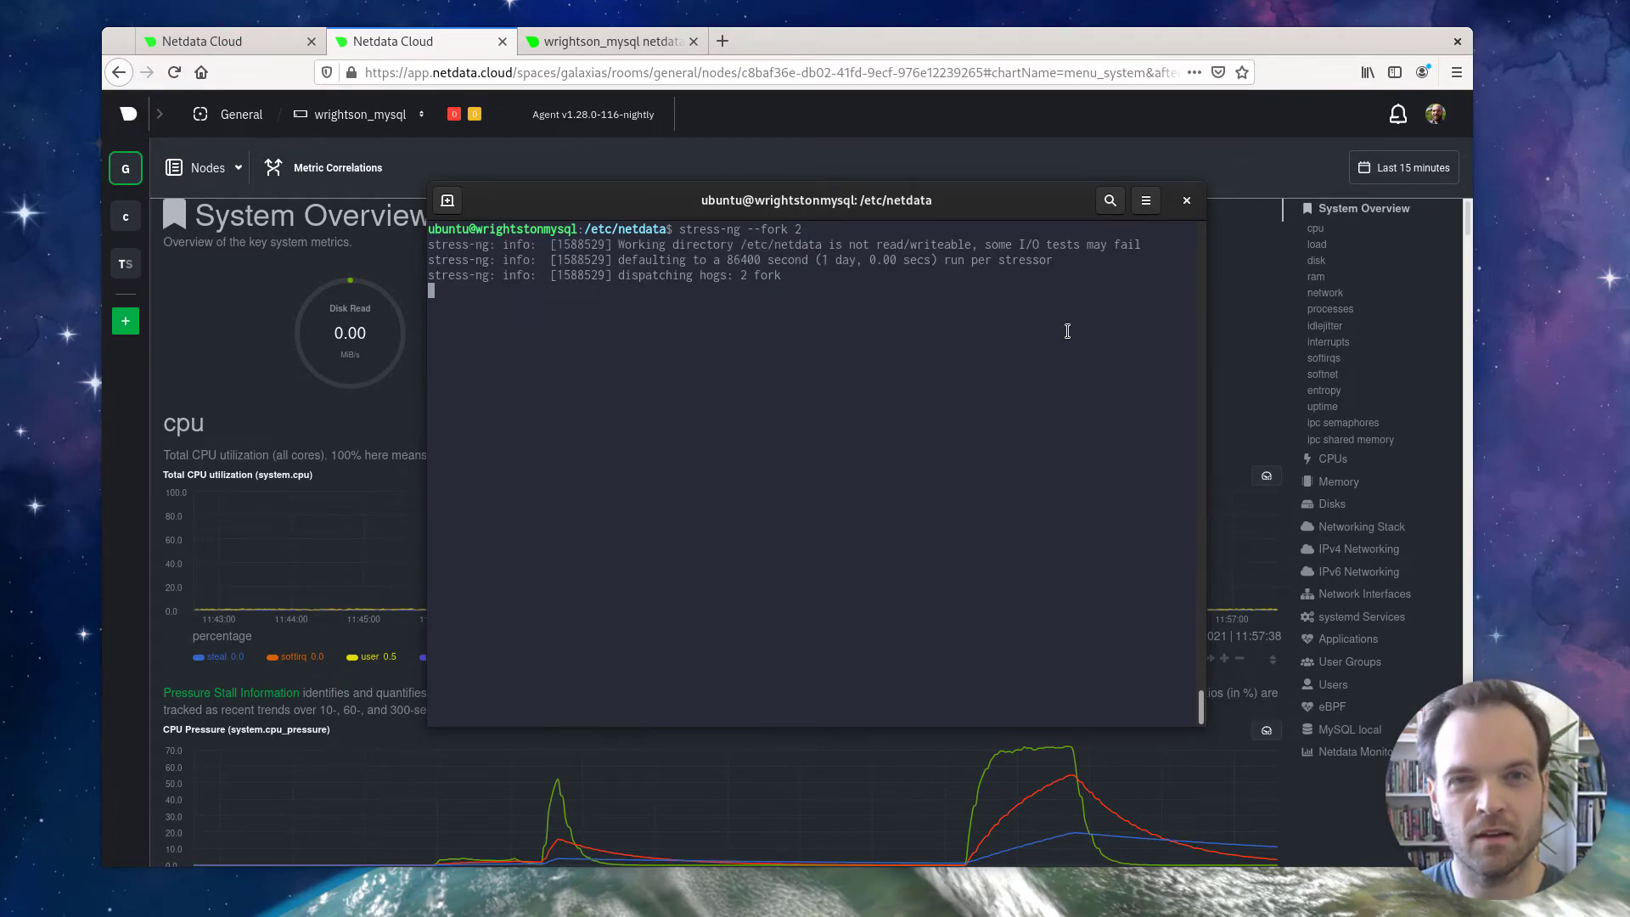
Step: Return to Netdata Cloud in the browser and show only the system dimension in the Total CPU utilization chart
left_click(1240, 374)
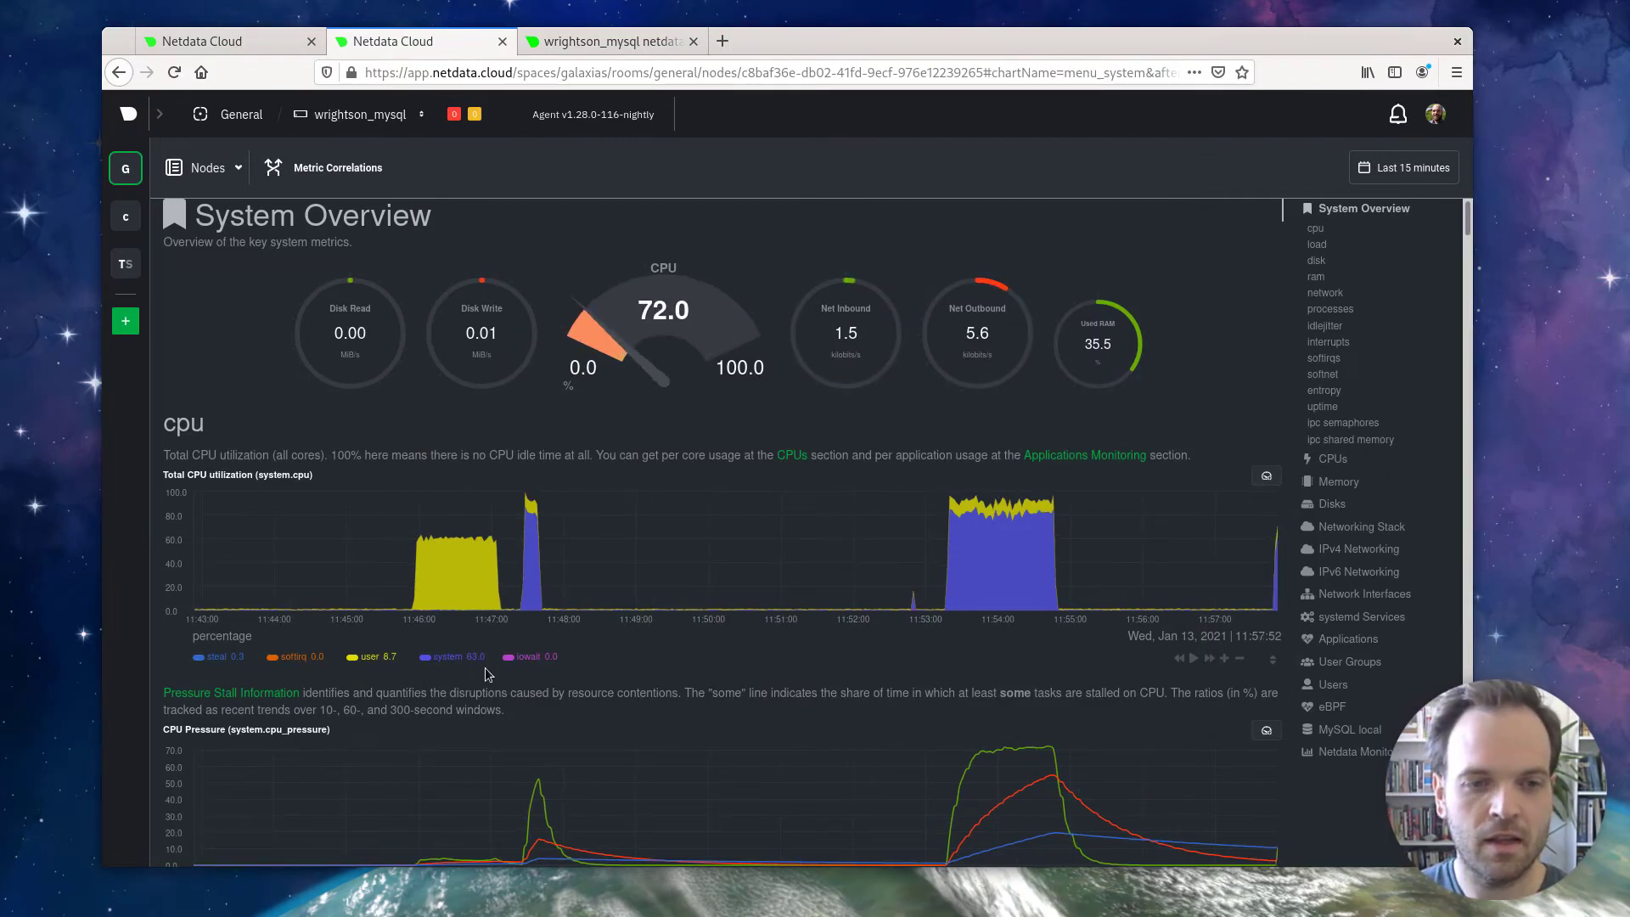
left_click(452, 661)
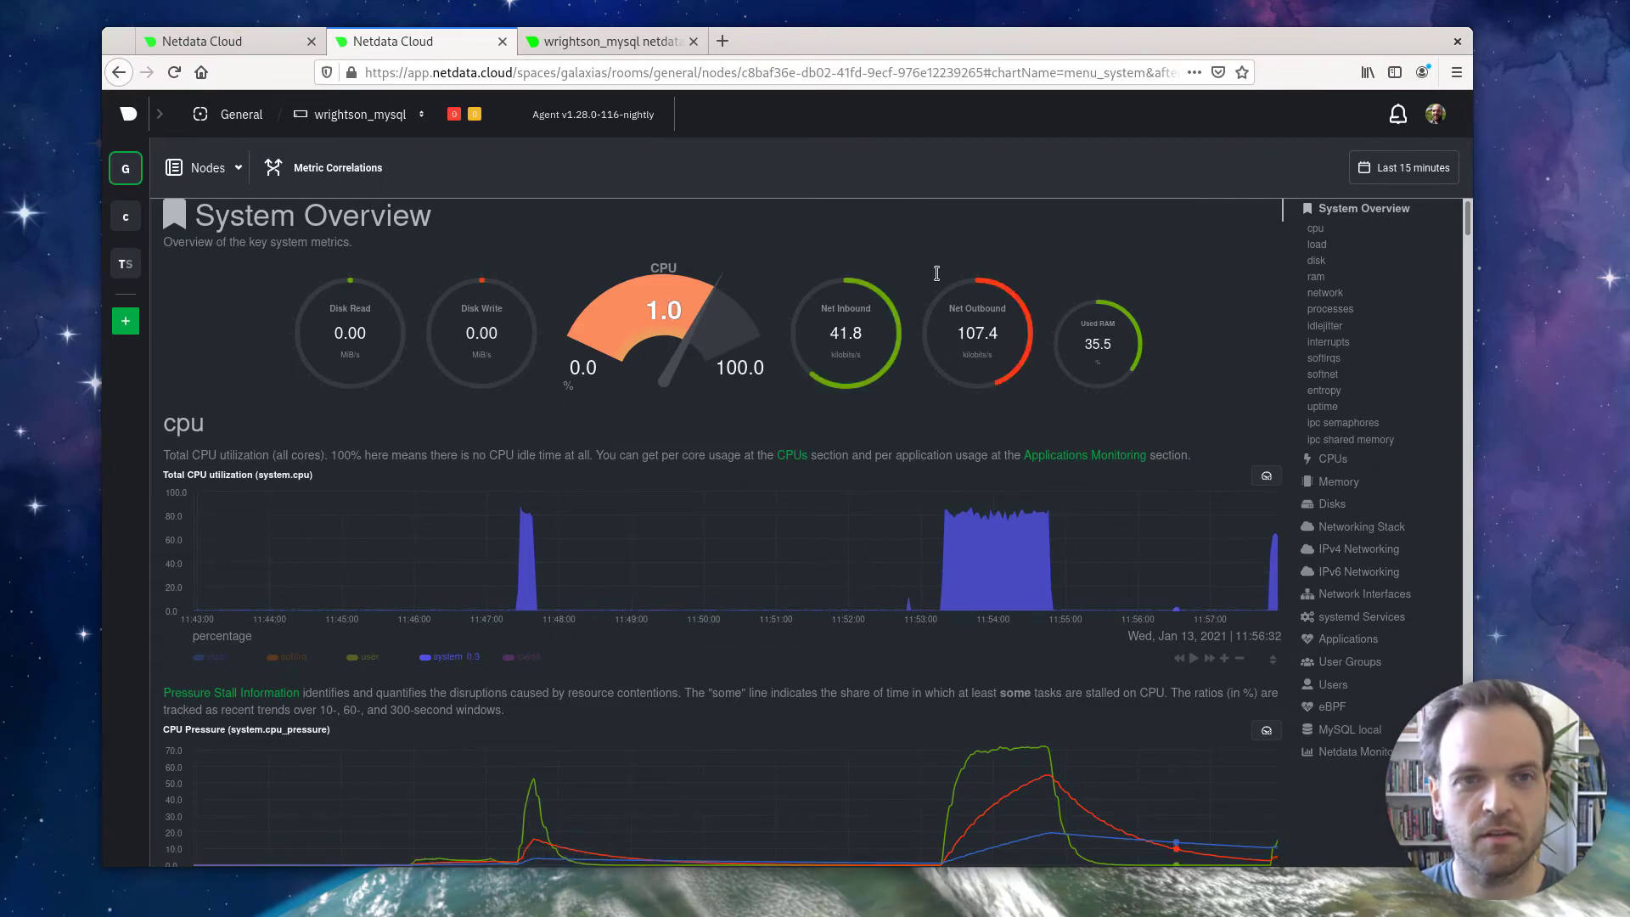
Step: On the local wrightson_mysql dashboard, examine the raised system CPU usage alarm's lookup period and check interval, and close the dialog
left_click(608, 36)
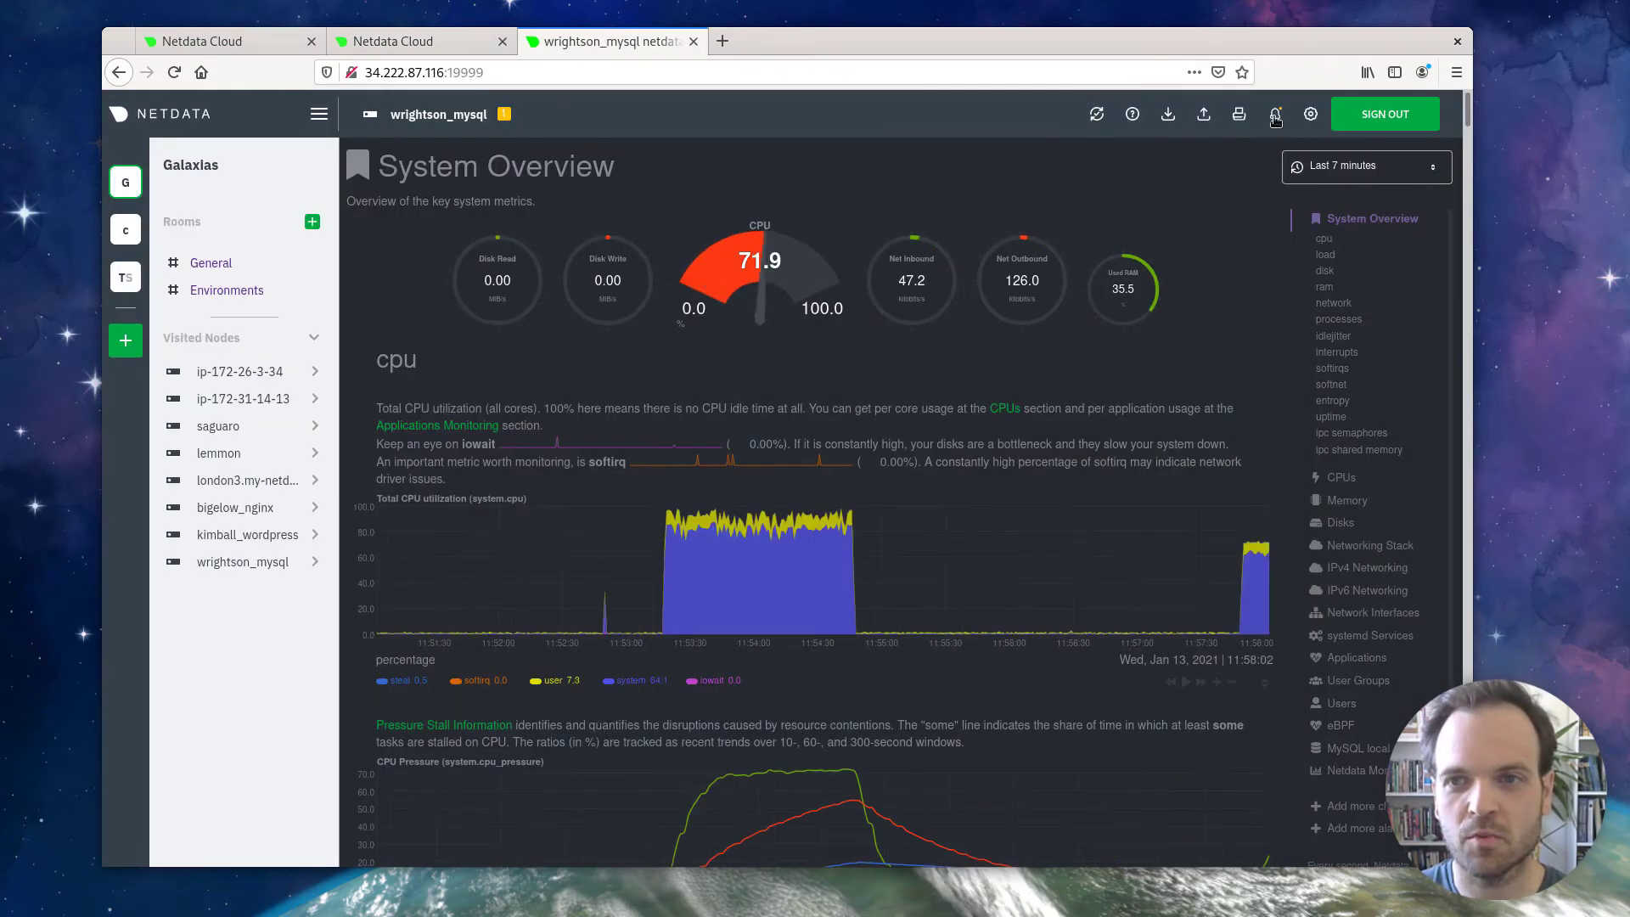
left_click(504, 114)
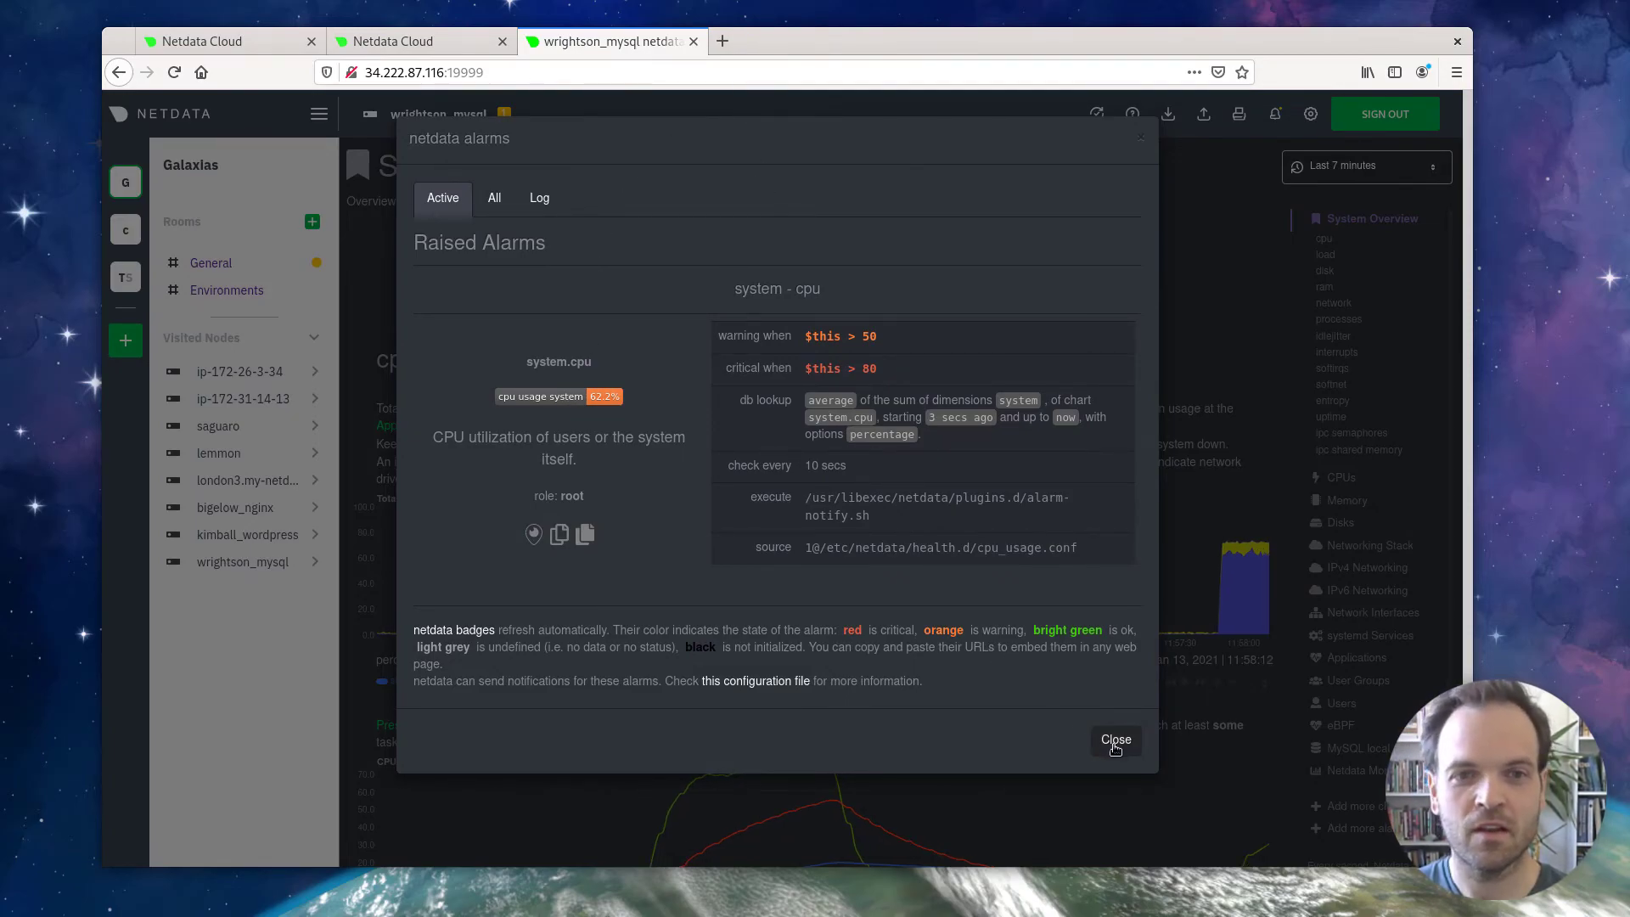
left_click_drag(928, 416, 997, 431)
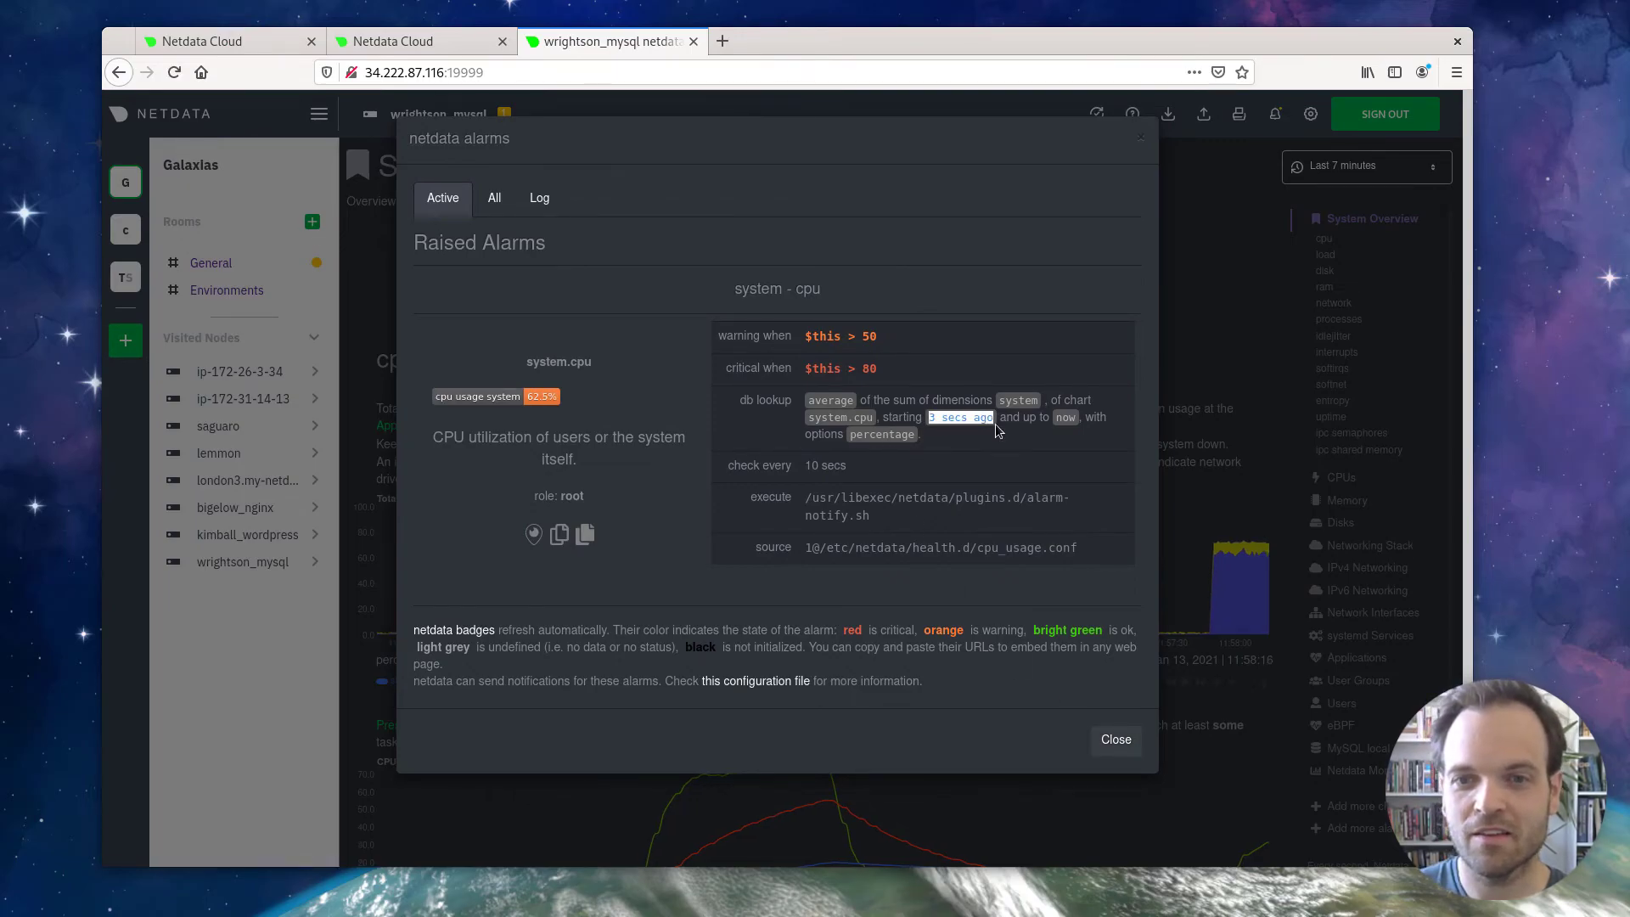
left_click_drag(802, 467, 865, 472)
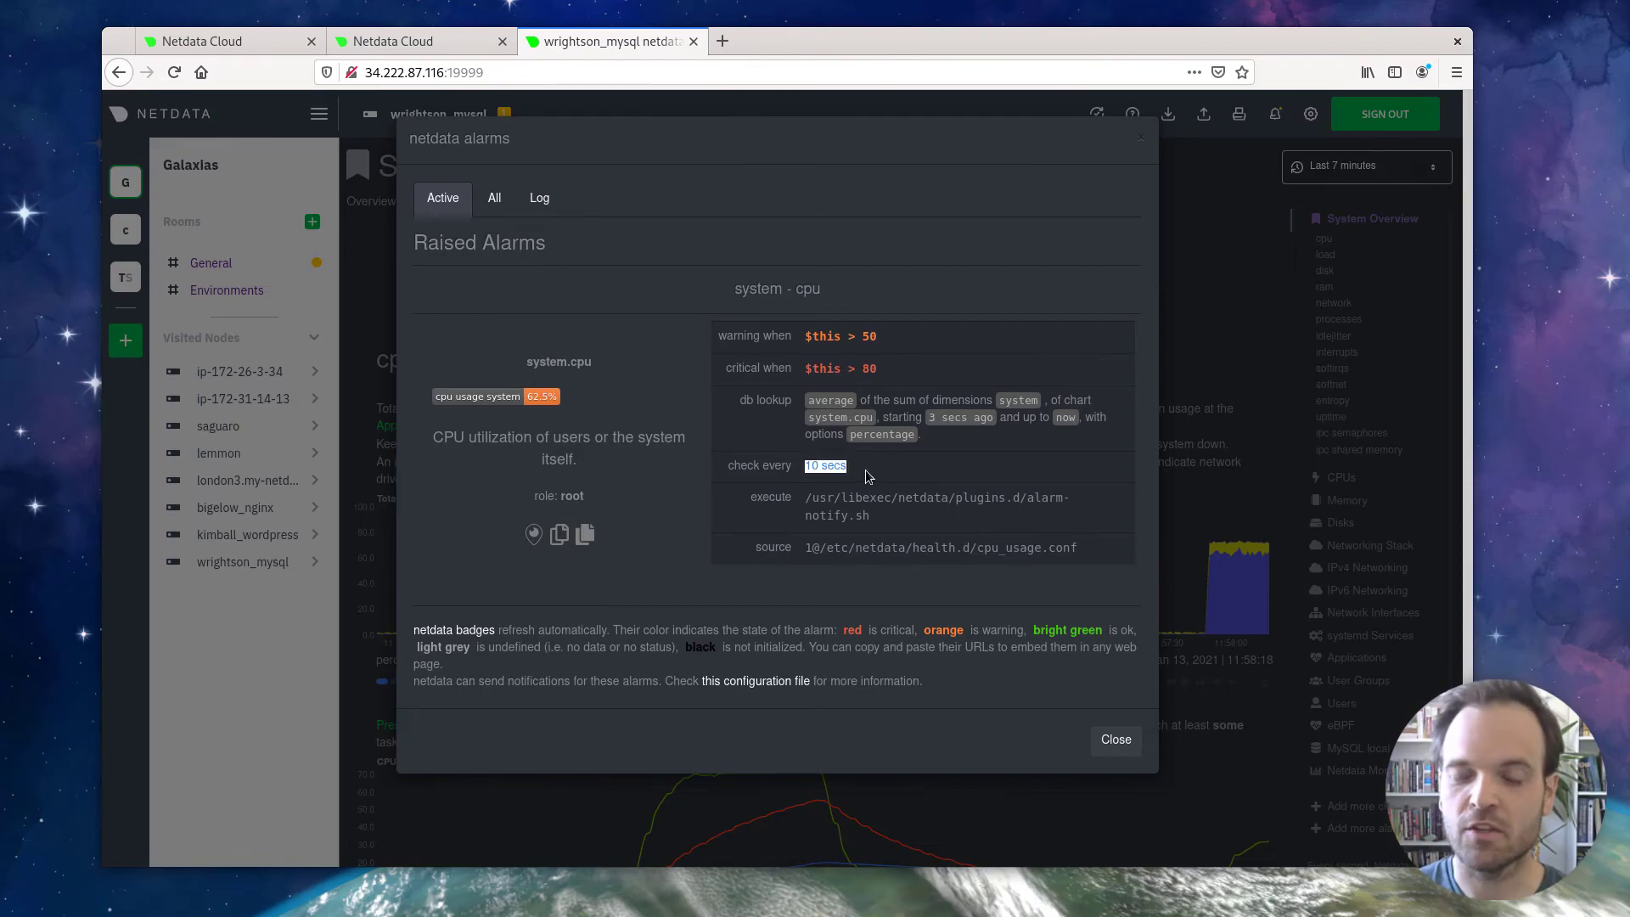
left_click(1102, 746)
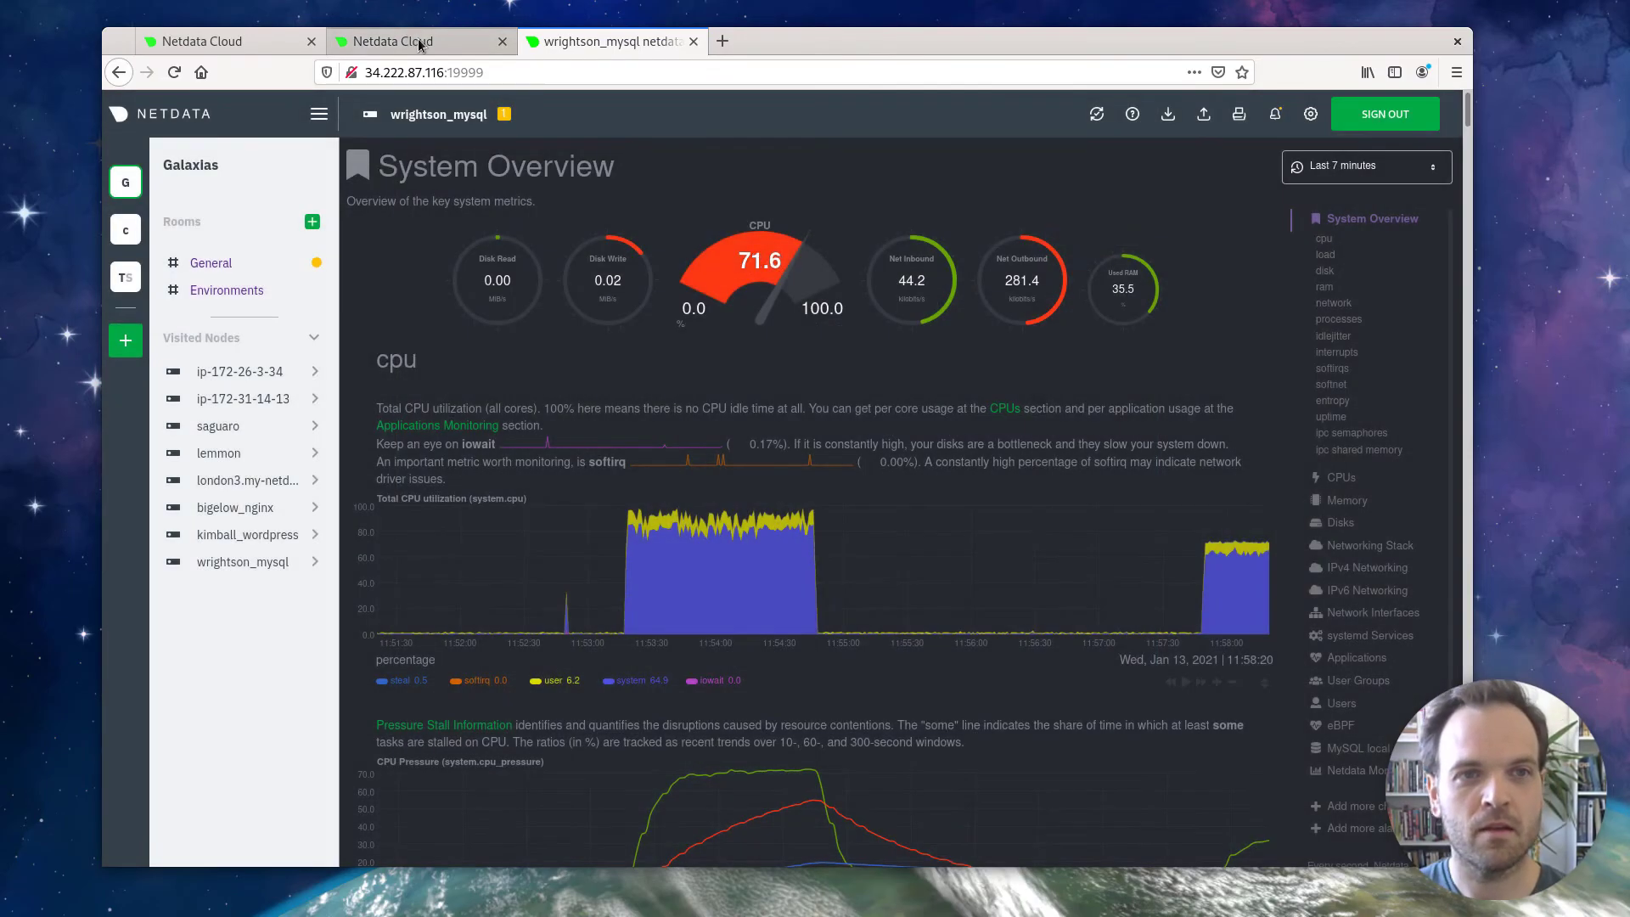
Step: Back in the node's Netdata Cloud view, open the active alarms, examine the cpu_usage_system alarm's details and close them
left_click(417, 39)
left_click(1398, 116)
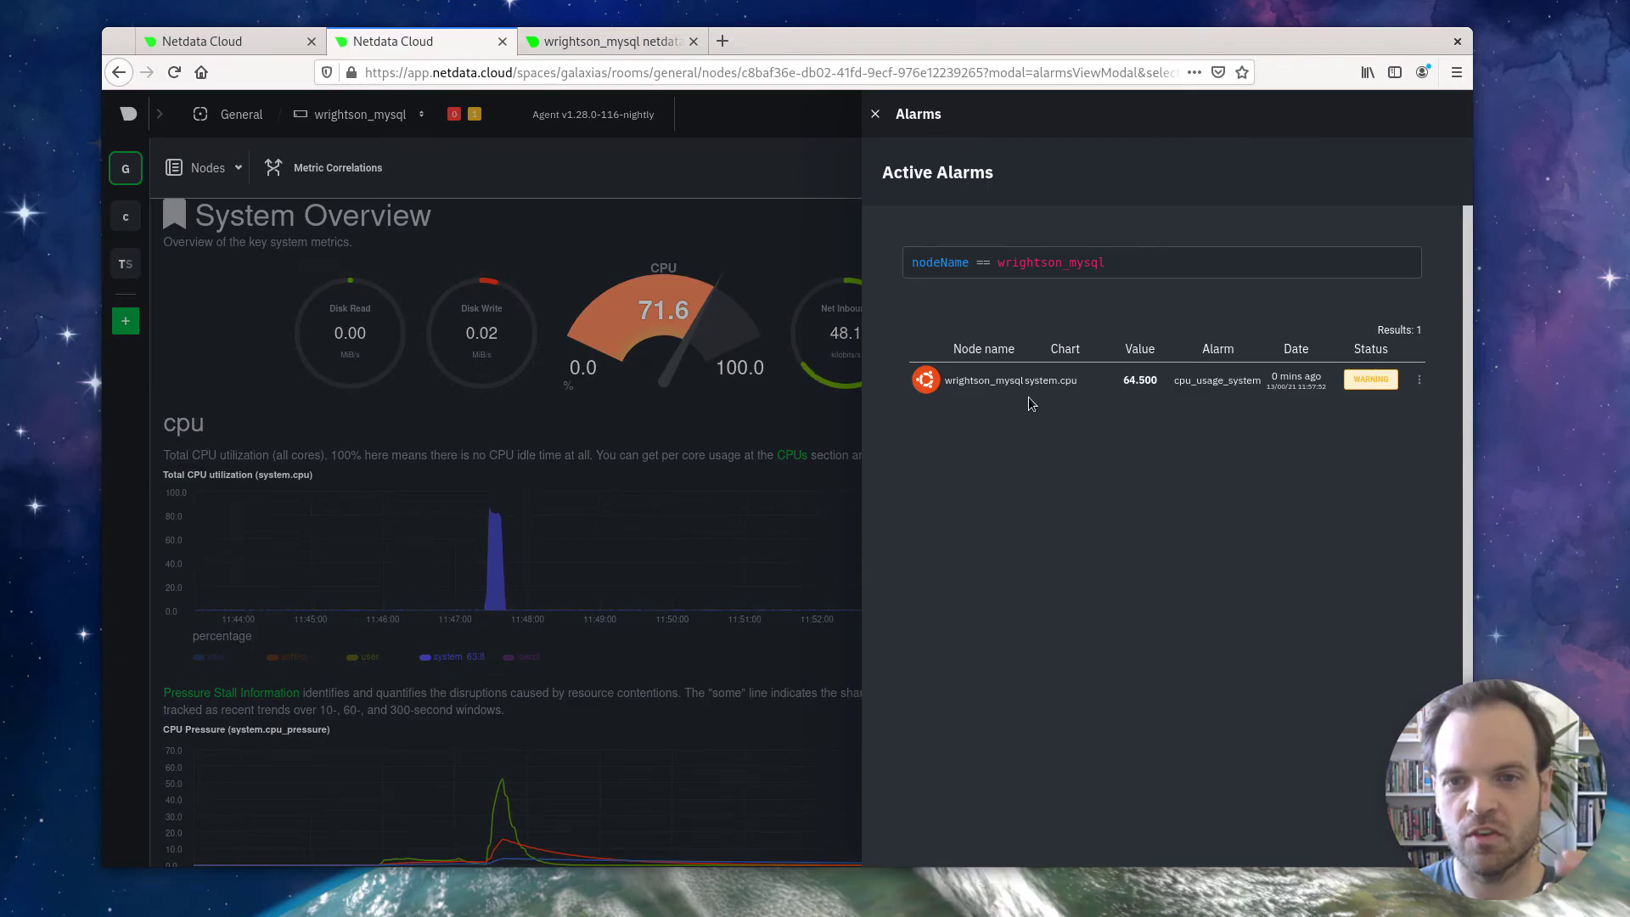
left_click(1419, 381)
left_click(1329, 416)
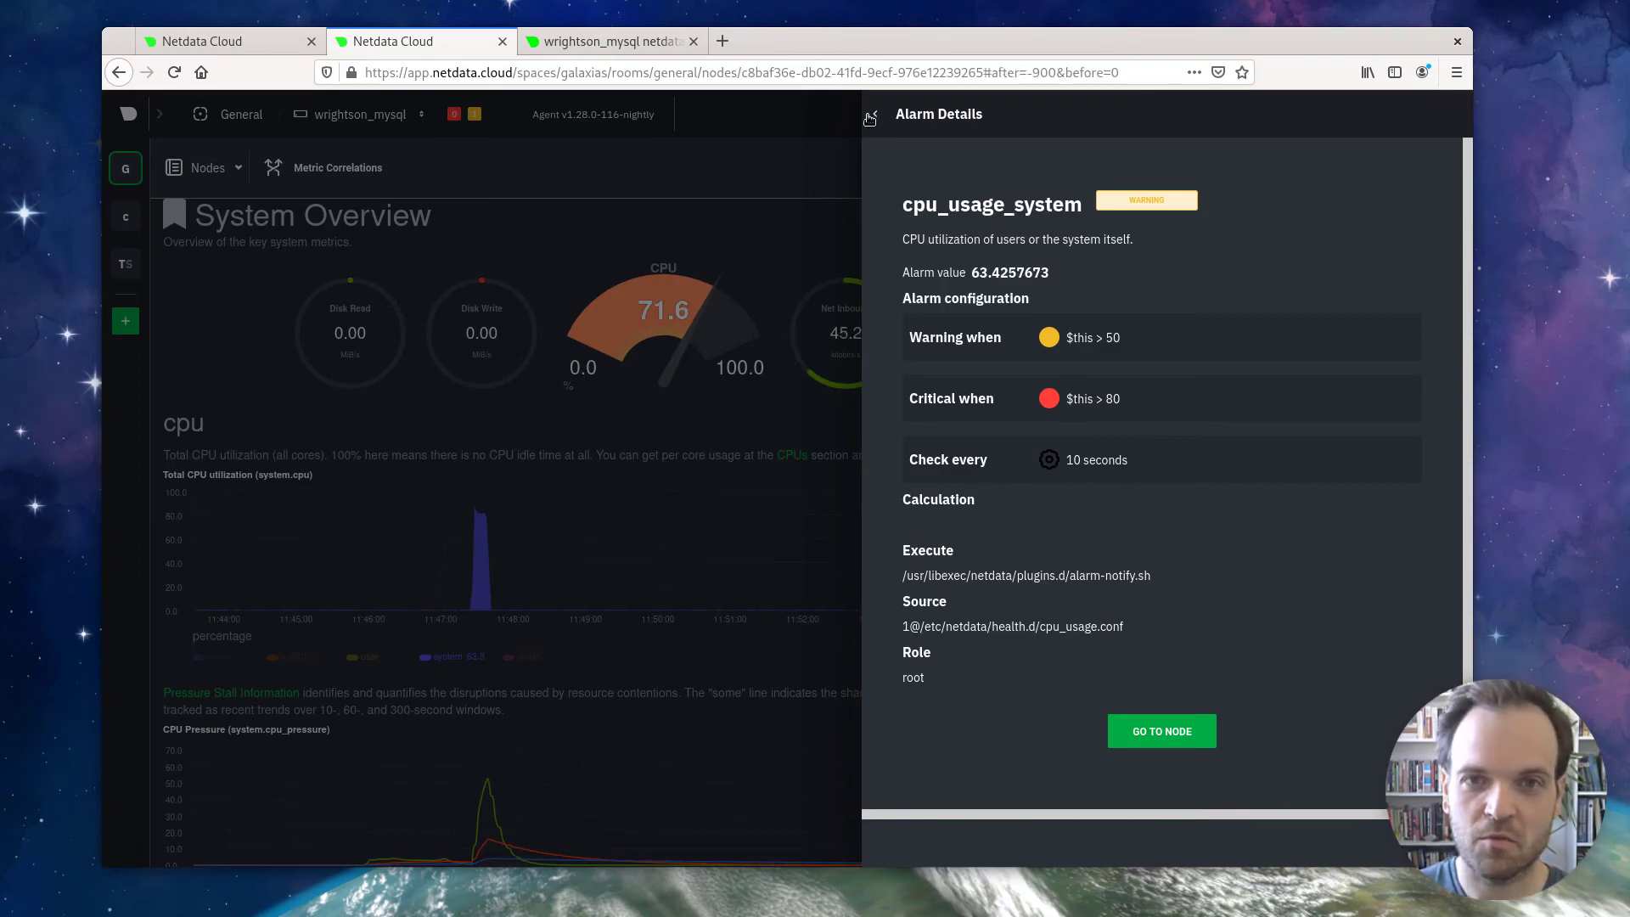
left_click(870, 117)
Step: Stop the running stress-ng test in the terminal, and show all dimensions again in Netdata Cloud's Total CPU utilization chart
key("alt+Tab")
key("ctrl+c")
left_click(991, 156)
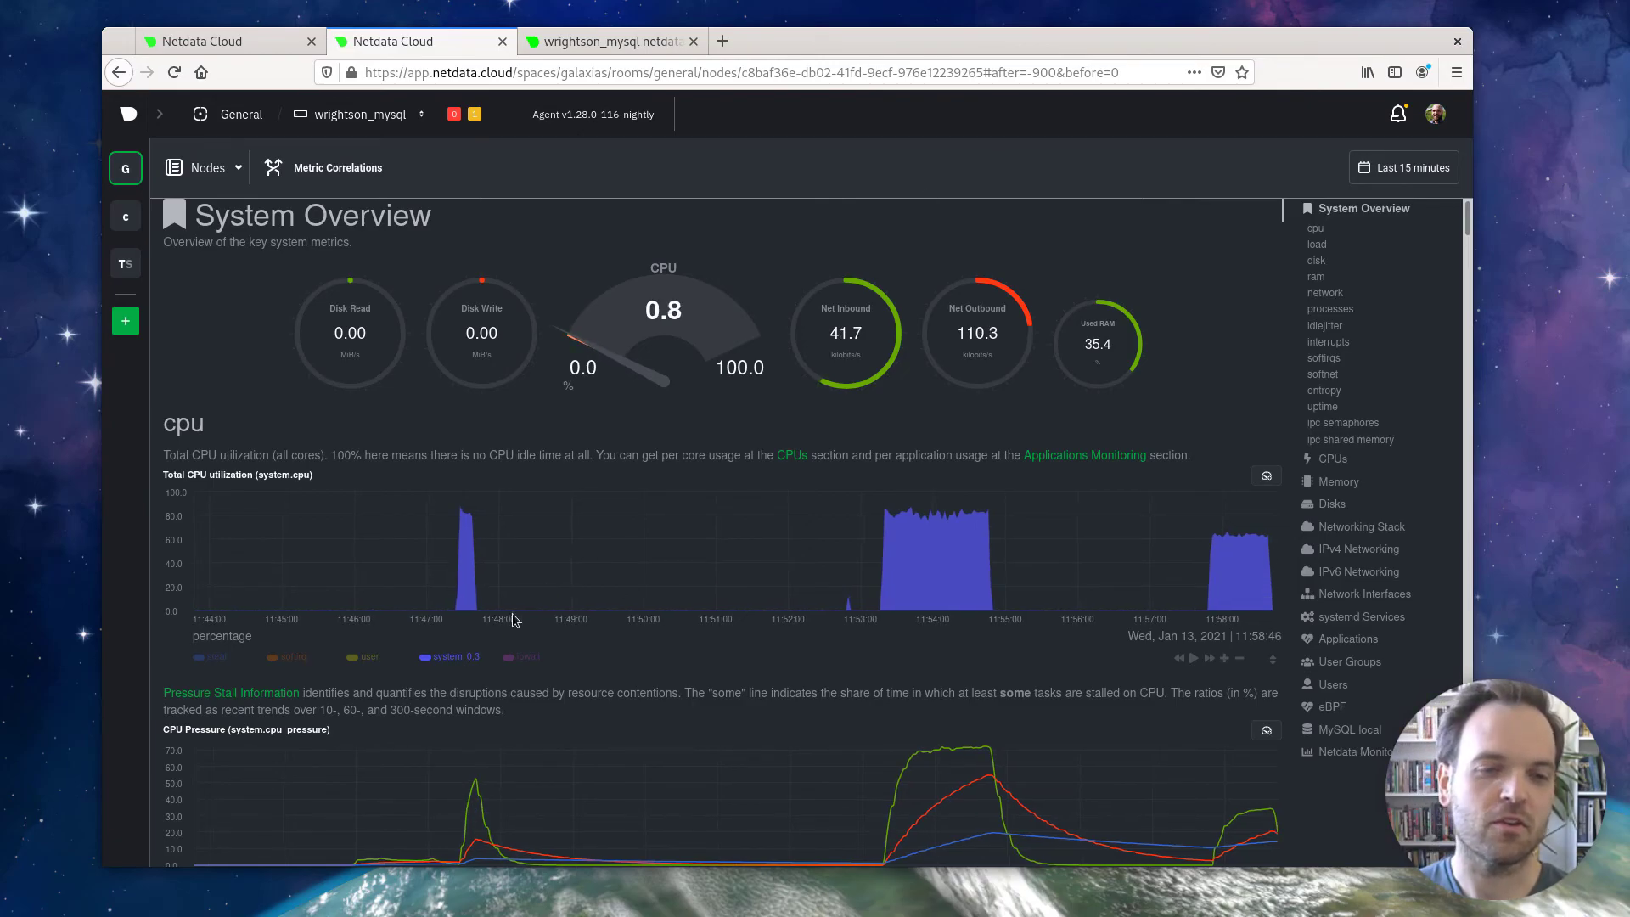
left_click(439, 658)
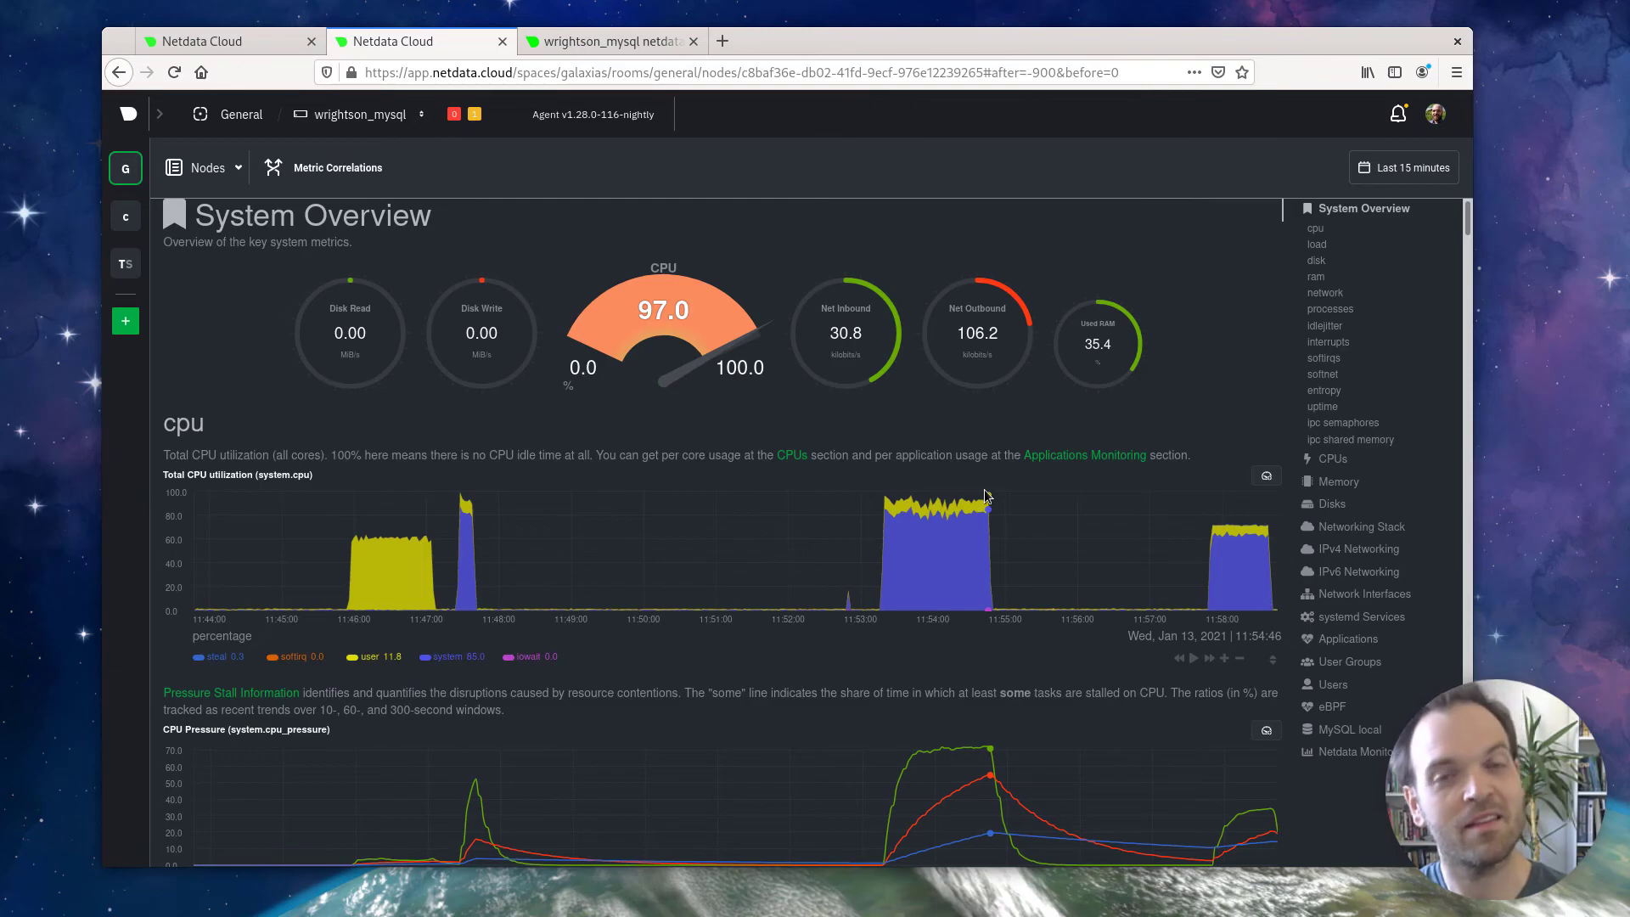